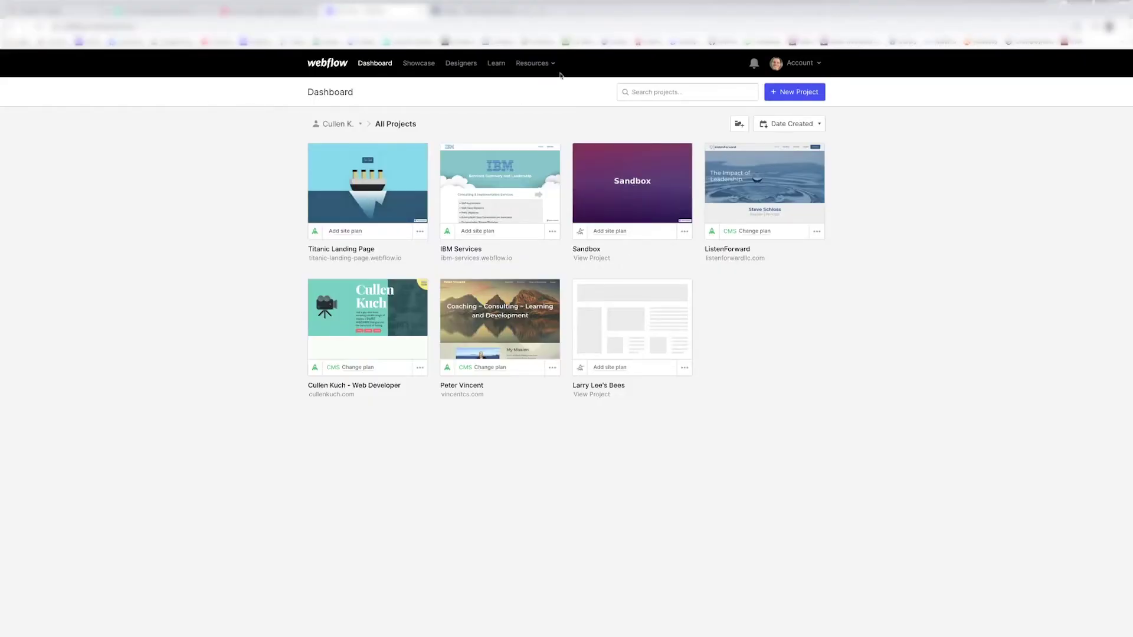
# Step: Create a new Webflow project named 'Titanic Website' and open it in the Designer
pyautogui.click(804, 94)
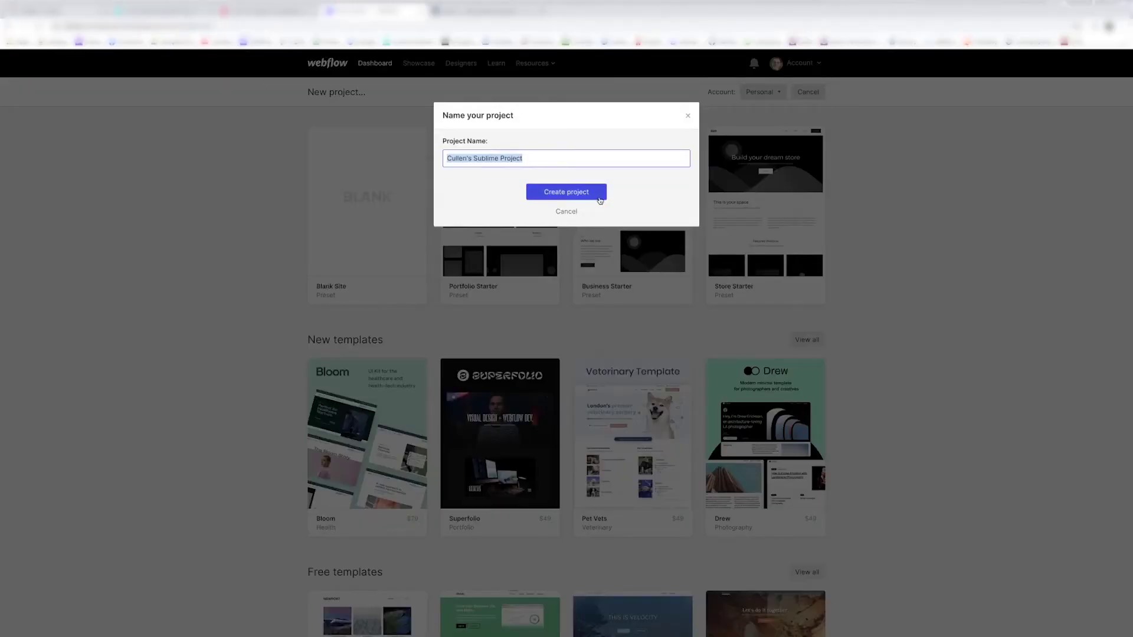
pyautogui.write('T')
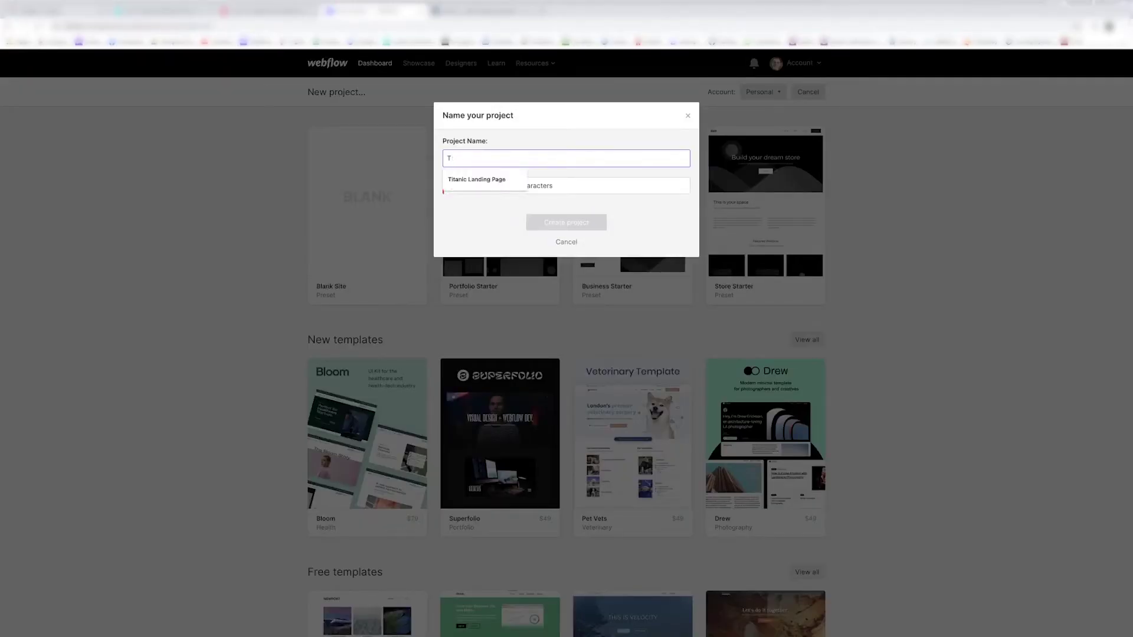
pyautogui.write('itanic Website')
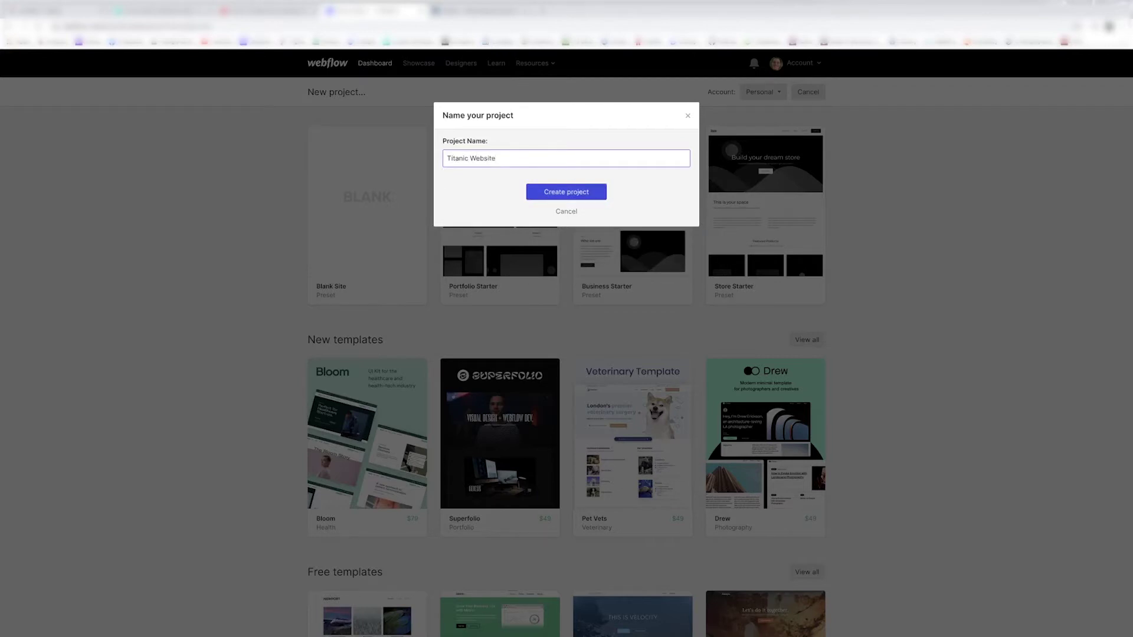
pyautogui.click(595, 194)
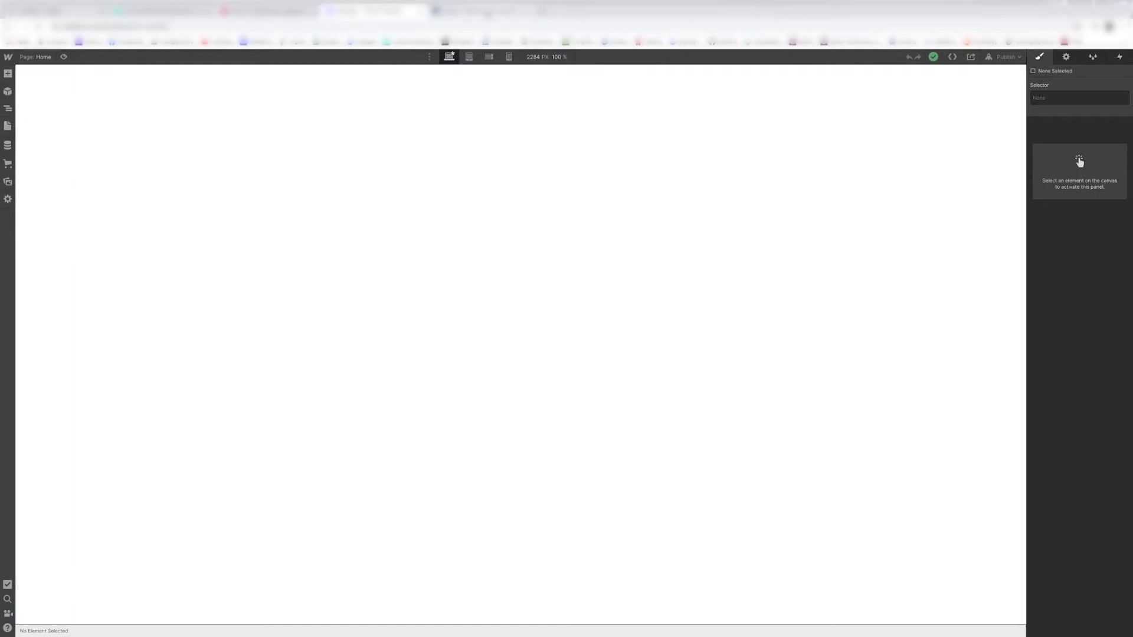
# Step: Preview the published Titanic page, then bring up the Figma design of the ship and iceberg
pyautogui.click(486, 13)
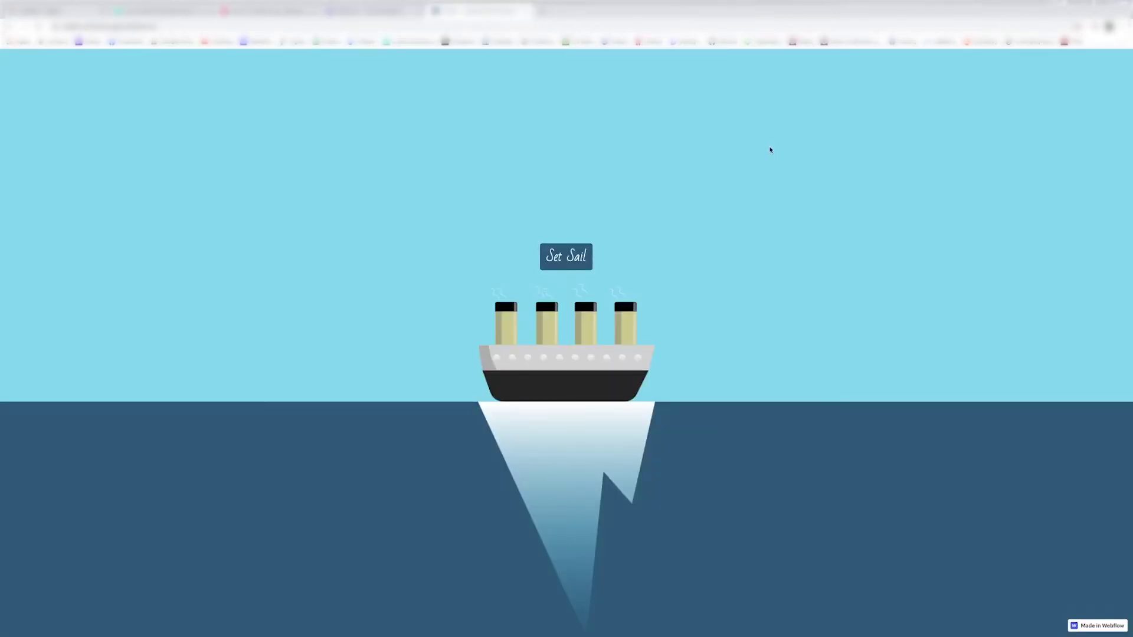
pyautogui.click(62, 6)
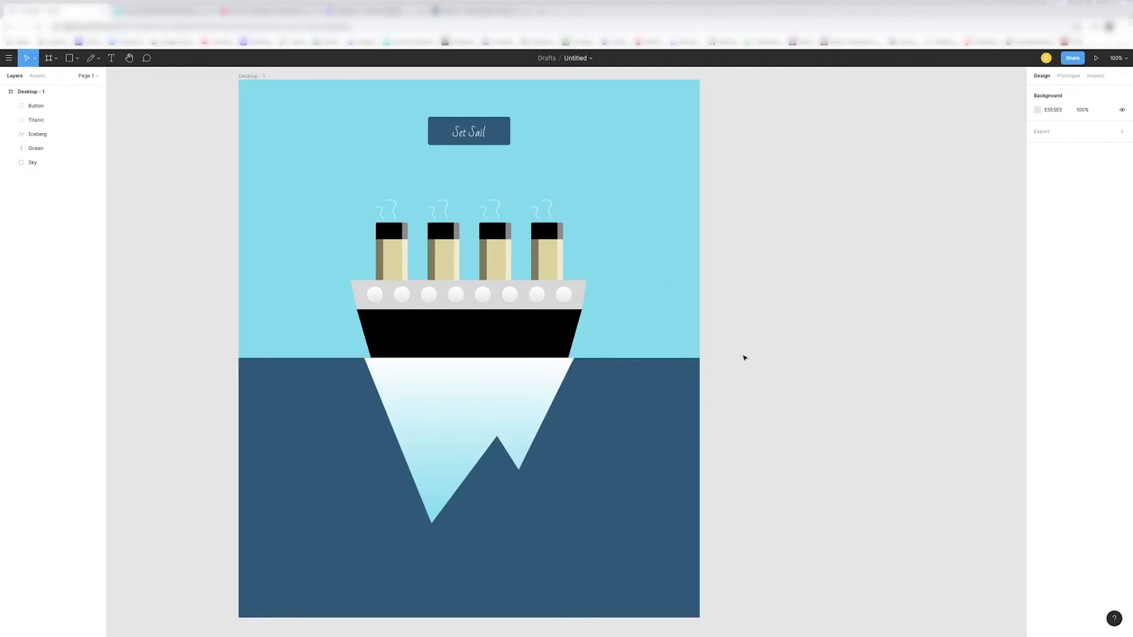
# Step: Inspect the Button/Titanic/Sky and Iceberg/Ocean layer groups in Figma, then return to the live page
pyautogui.moveTo(748, 340); pyautogui.dragTo(267, 87)
pyautogui.moveTo(803, 474); pyautogui.dragTo(422, 417)
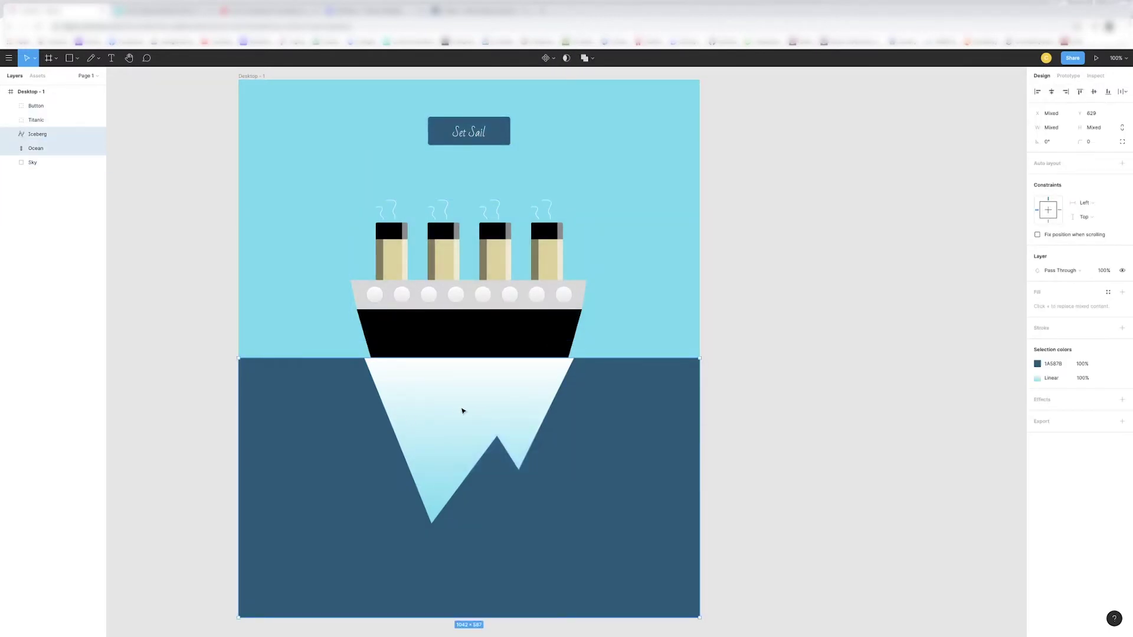
pyautogui.click(809, 271)
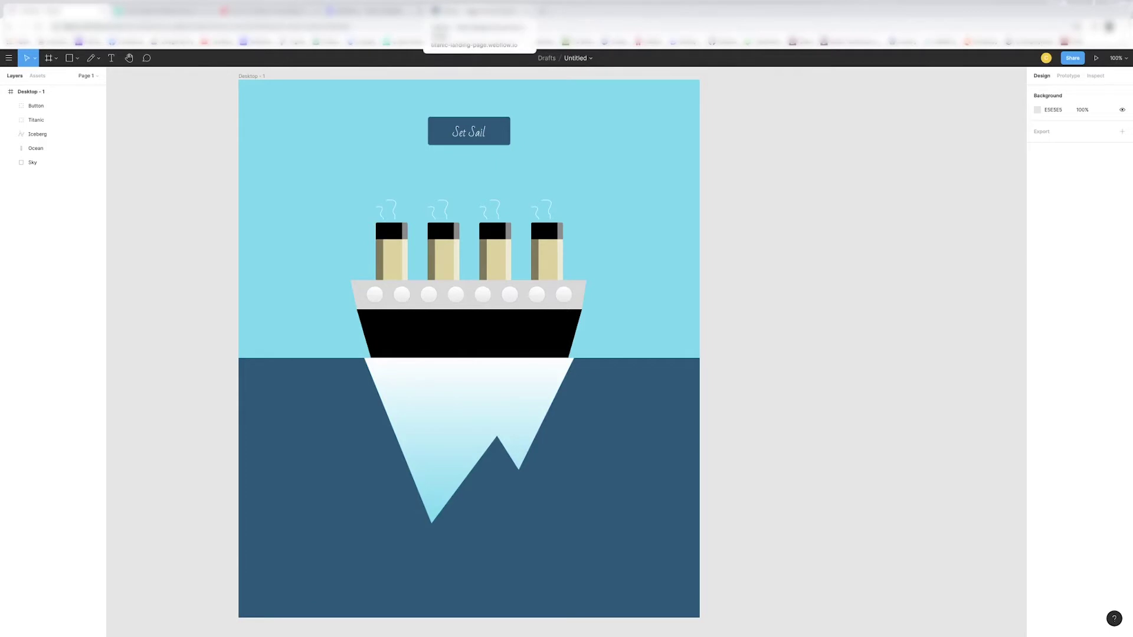
pyautogui.click(480, 11)
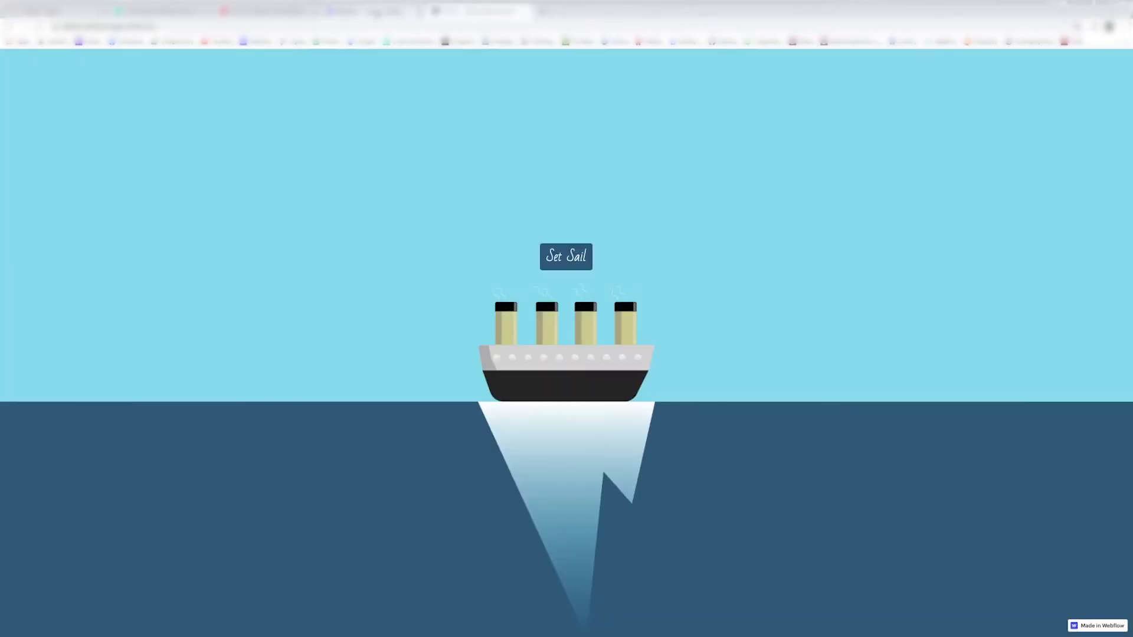
# Step: Add a Section to the Home page and give it the class 'Cartoon Container'
pyautogui.click(377, 12)
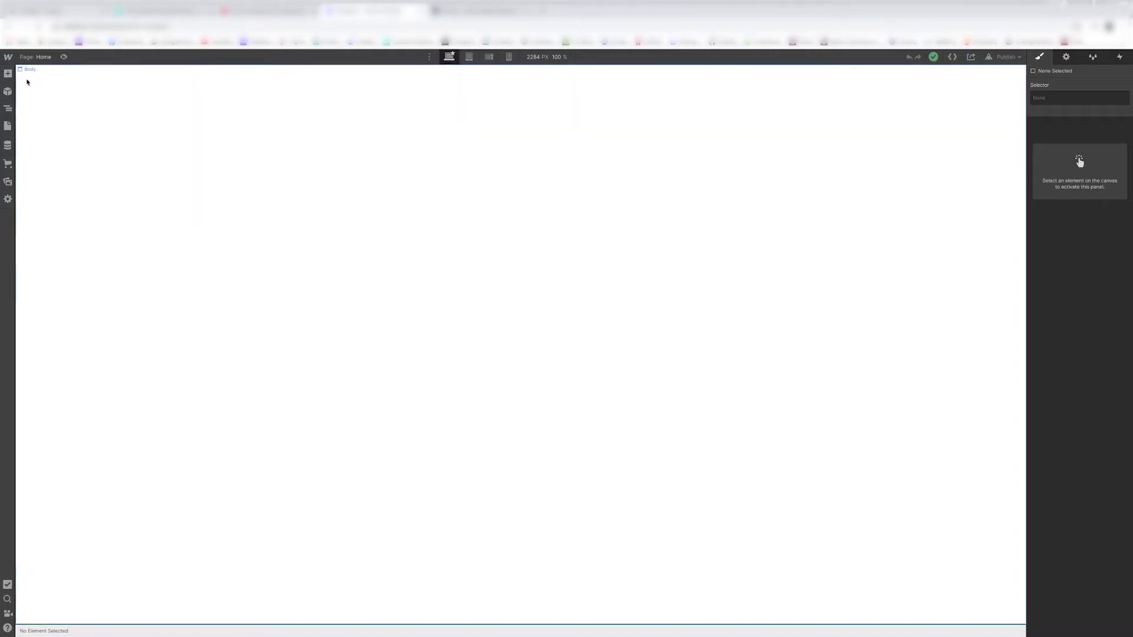
pyautogui.click(8, 108)
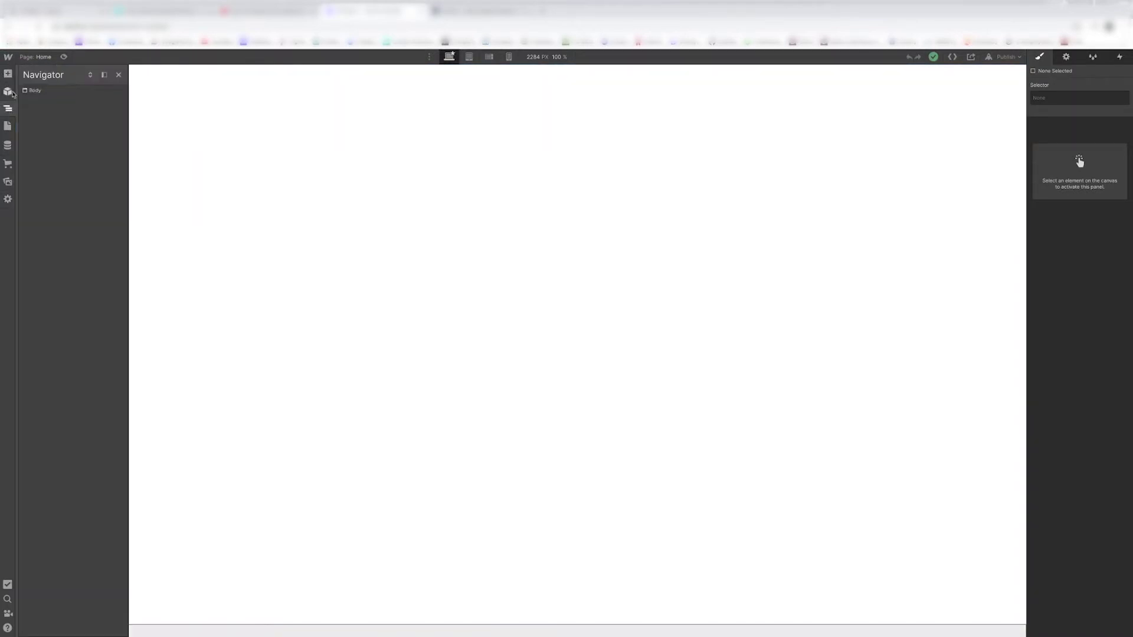
pyautogui.click(8, 74)
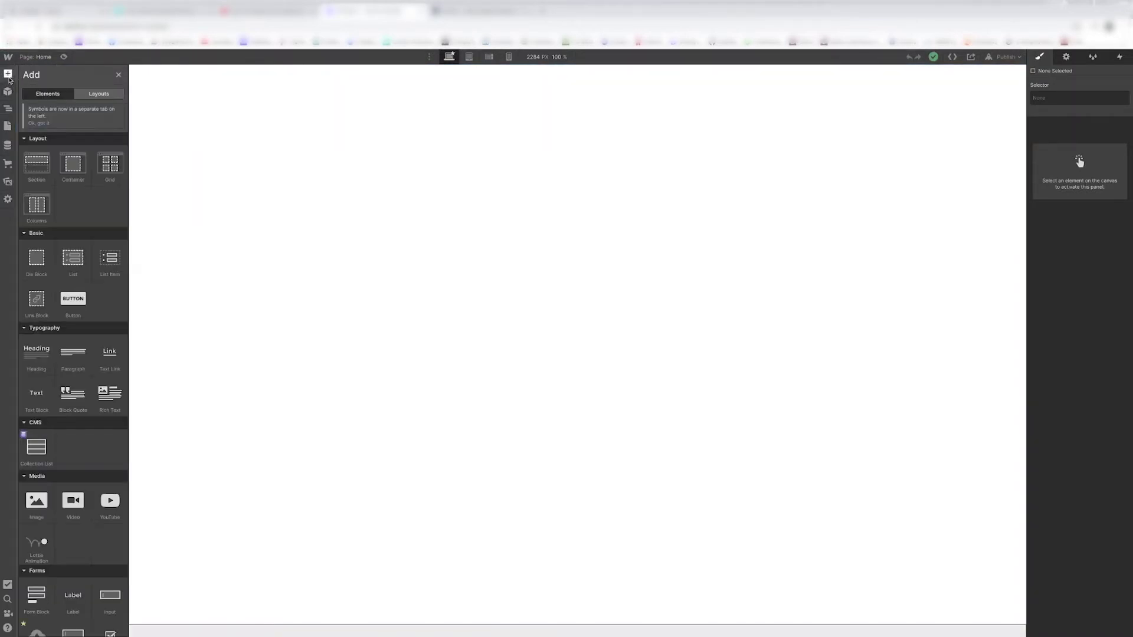
pyautogui.click(39, 168)
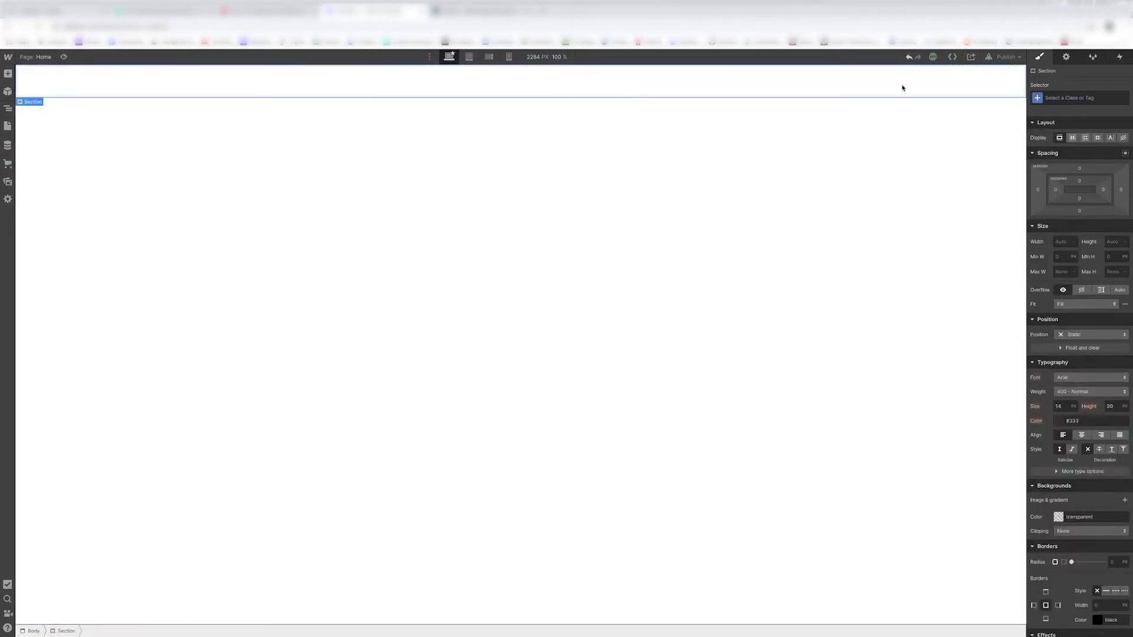
pyautogui.click(1089, 98)
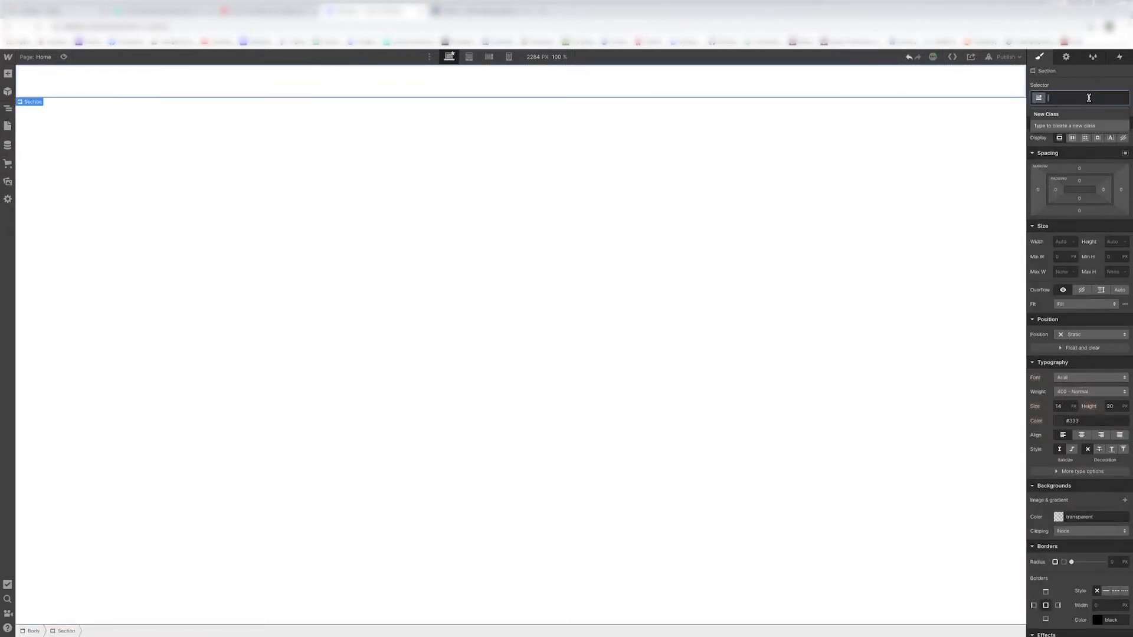
pyautogui.write('Cartoon Container')
pyautogui.press('Return')
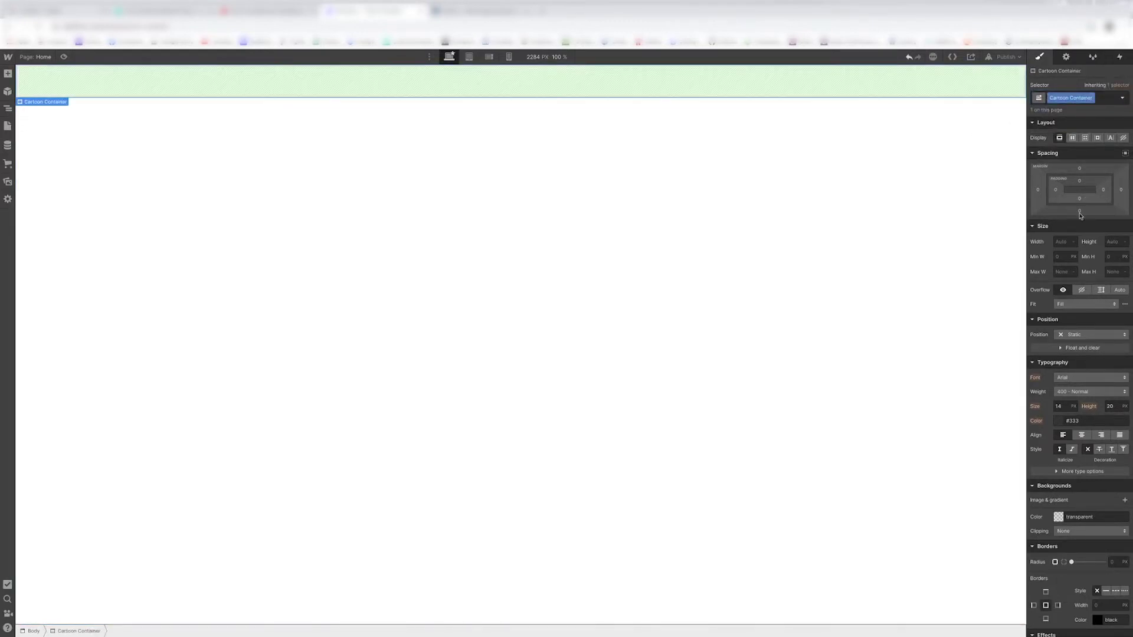
# Step: Set Cartoon Container's width to 100vw and height to 100vh
pyautogui.click(1072, 242)
pyautogui.write('100vw')
pyautogui.press('Return')
pyautogui.click(1116, 243)
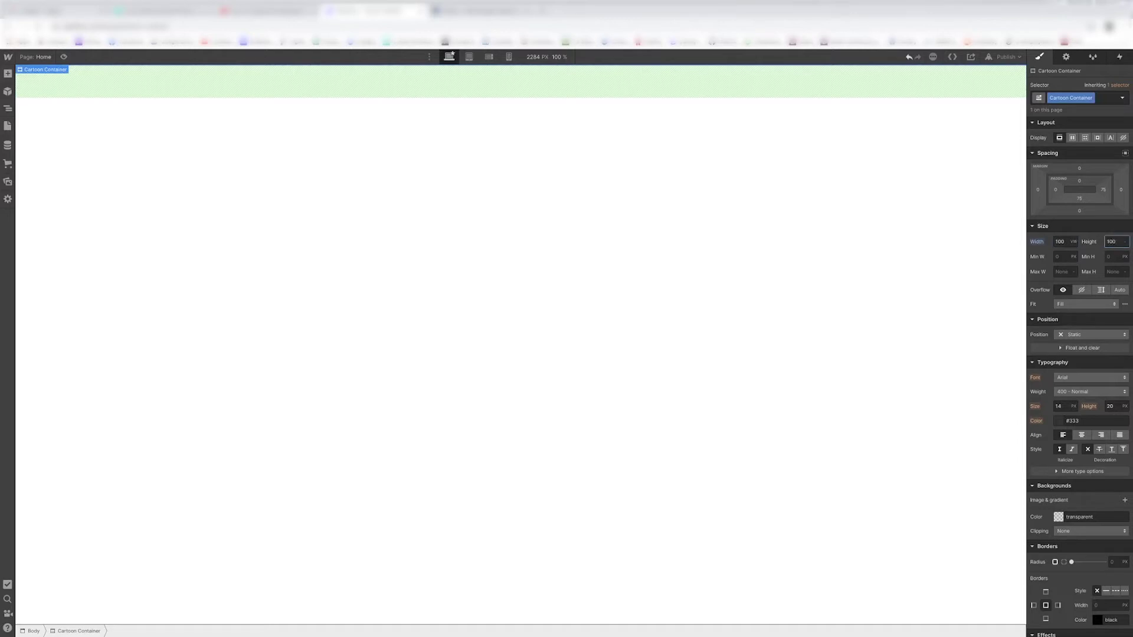
pyautogui.write('100vh')
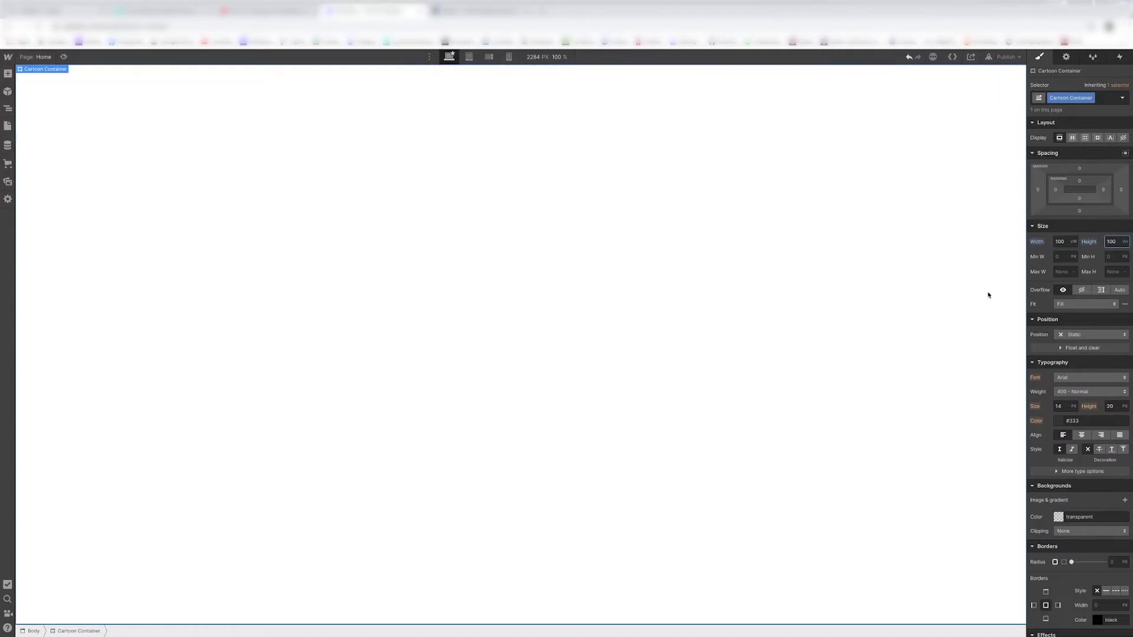
pyautogui.click(595, 208)
pyautogui.click(8, 109)
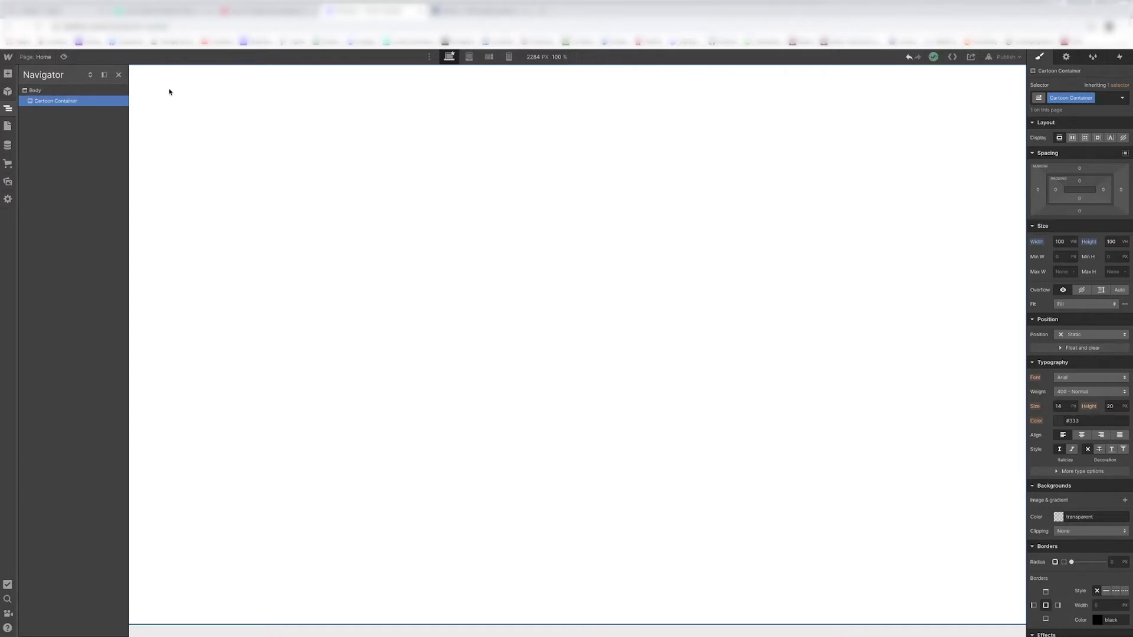
# Step: Place a Div Block inside Cartoon Container with the class 'Sky'
pyautogui.click(9, 76)
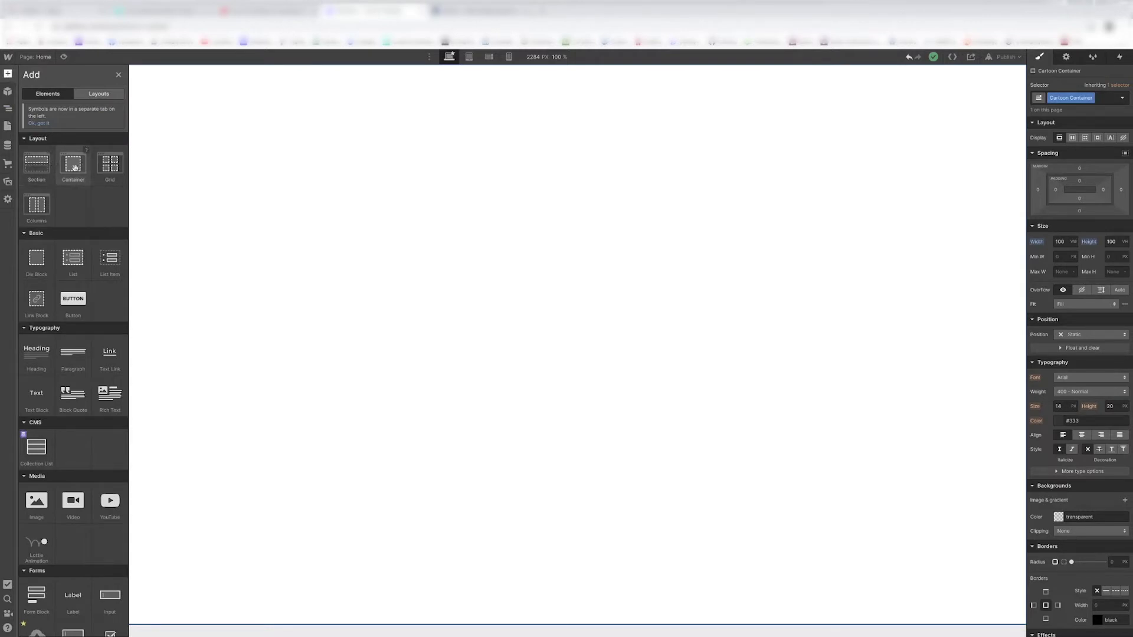
pyautogui.moveTo(36, 259); pyautogui.dragTo(241, 187)
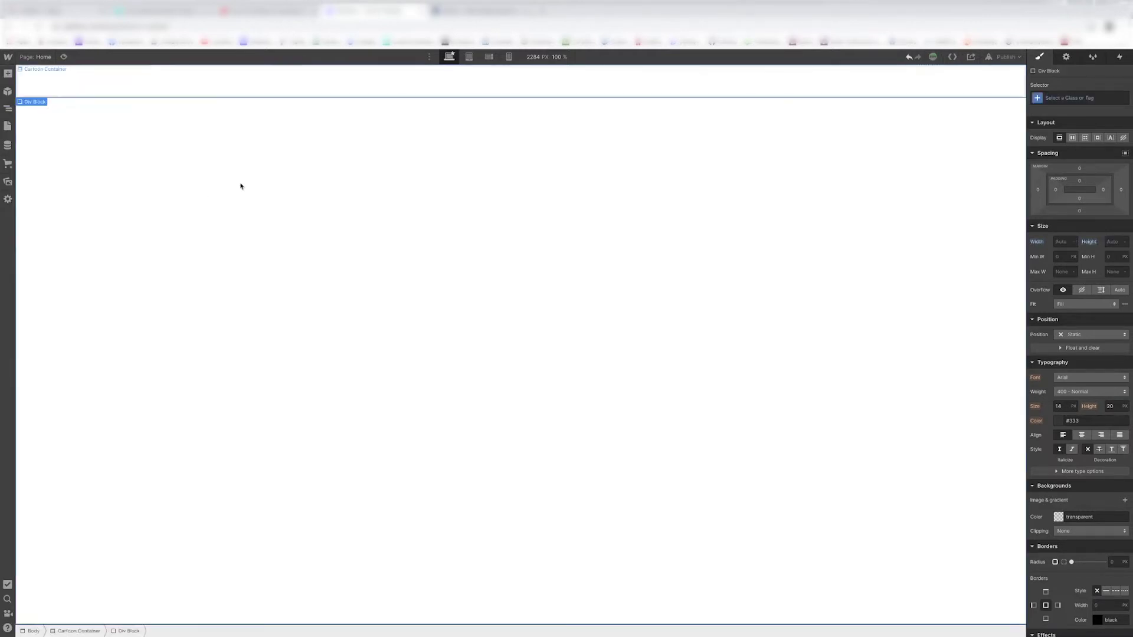
pyautogui.click(1054, 99)
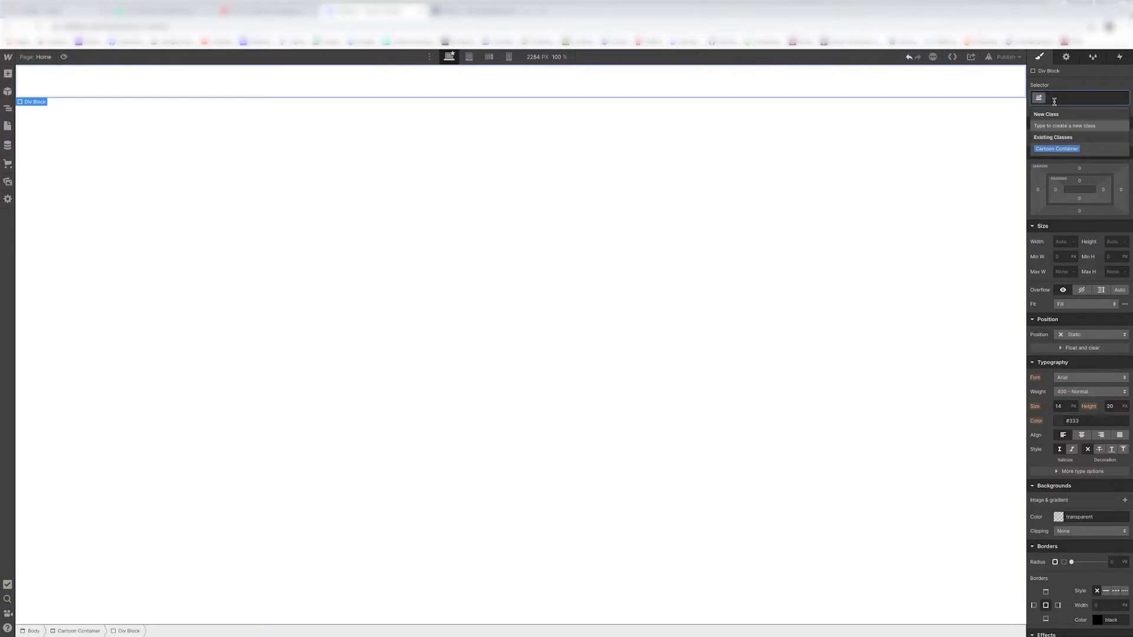
pyautogui.write('Sky')
pyautogui.press('Return')
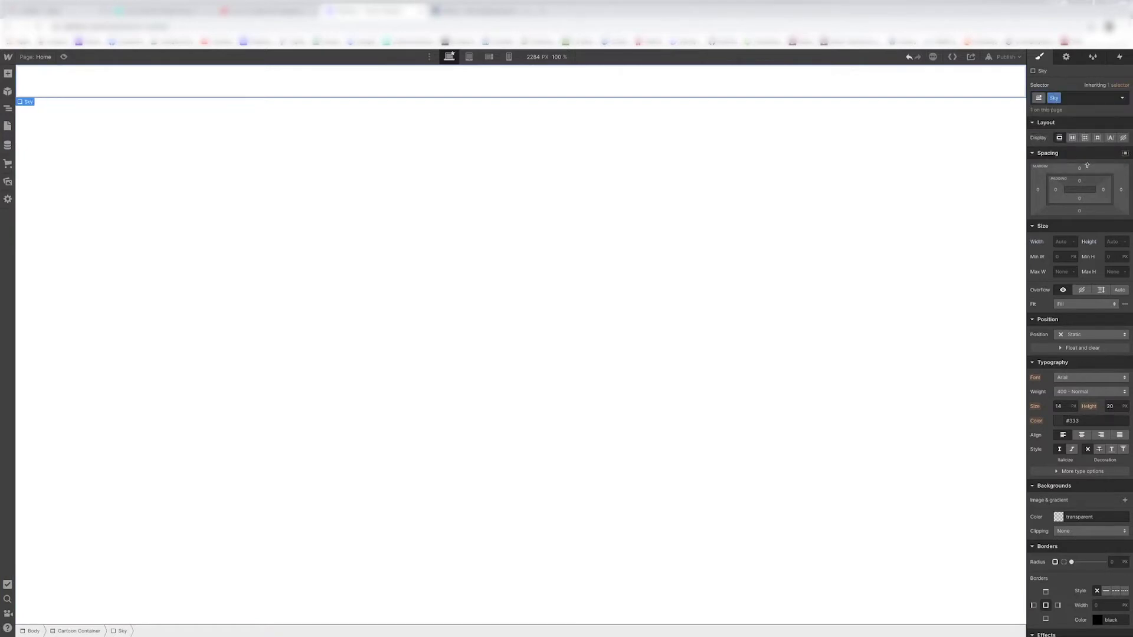
# Step: Give the Sky div an 80vh height and a light blue #60d7f1 background
pyautogui.click(1116, 241)
pyautogui.press('Return')
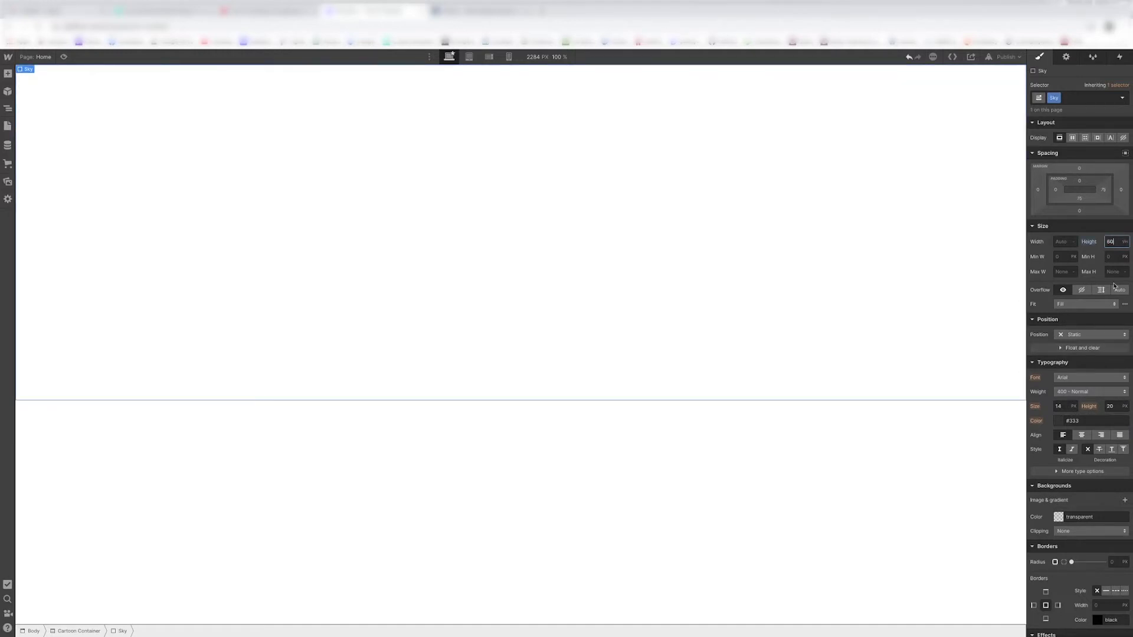
pyautogui.scroll(-3, 1080, 372)
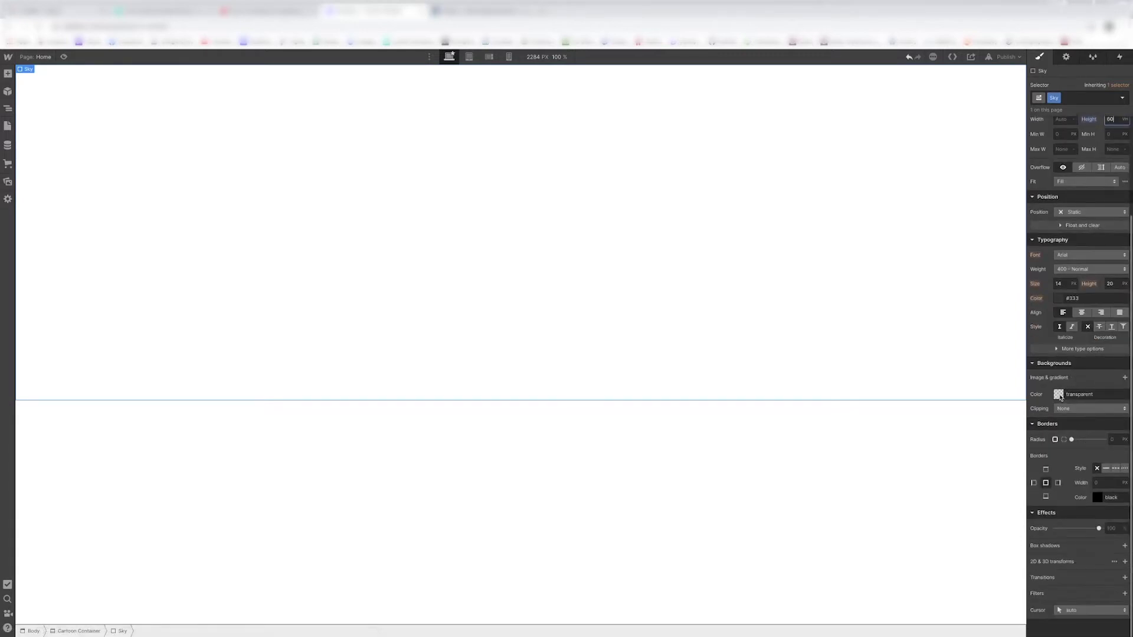
pyautogui.click(1059, 395)
pyautogui.click(1050, 504)
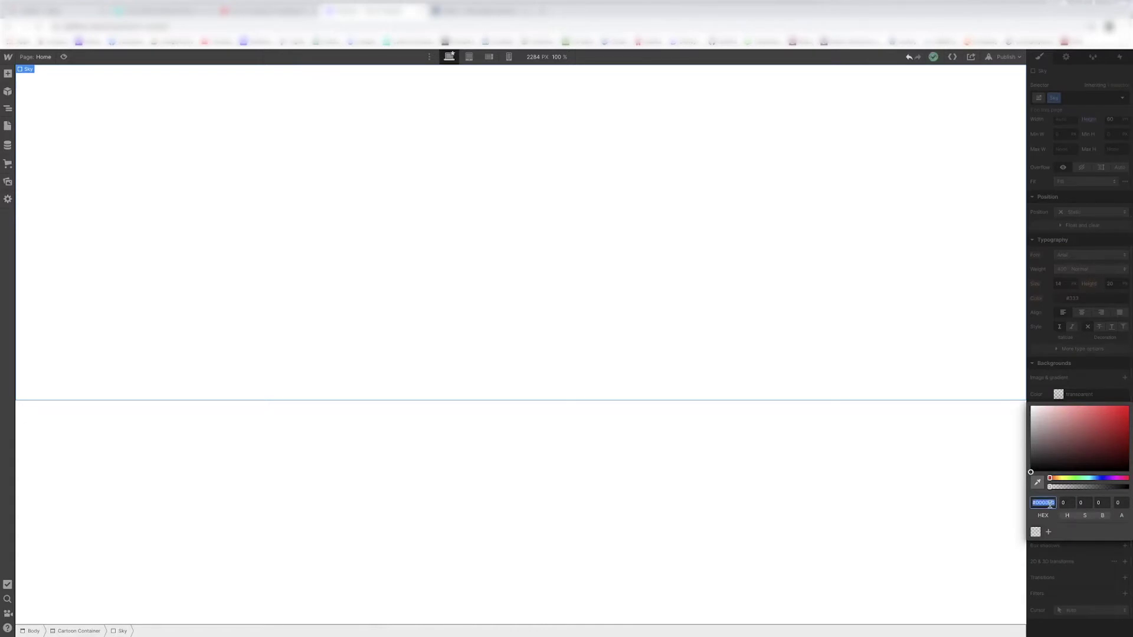
pyautogui.write('6')
pyautogui.press('Return')
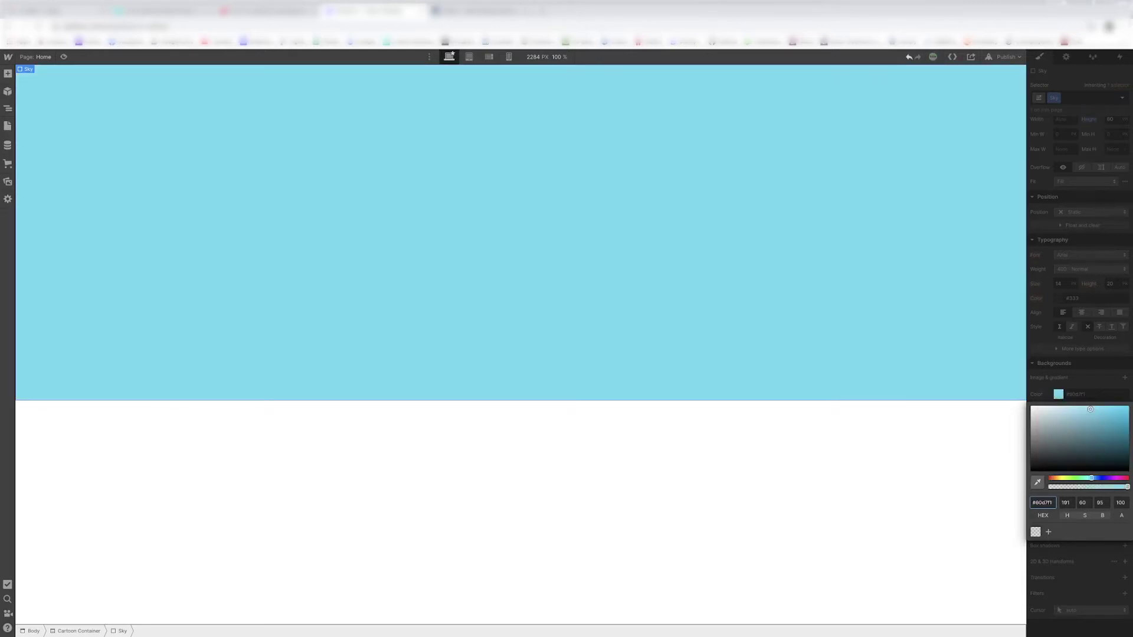
# Step: Add a Div Block with class 'Ocean' inside Cartoon Container, below Sky
pyautogui.click(8, 109)
pyautogui.click(25, 102)
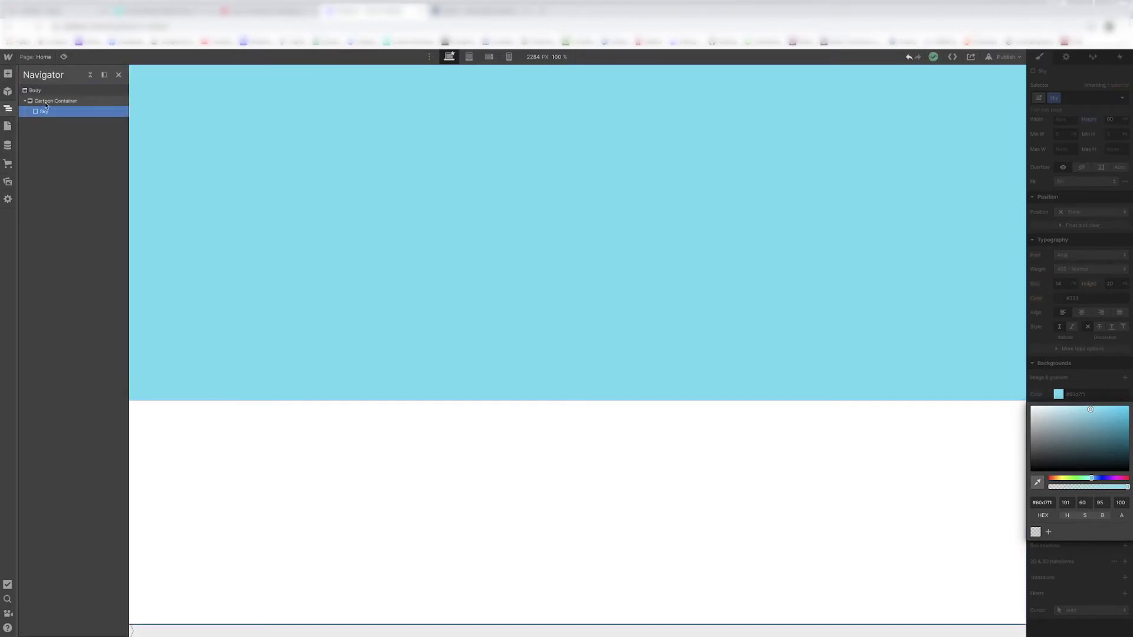
pyautogui.click(45, 104)
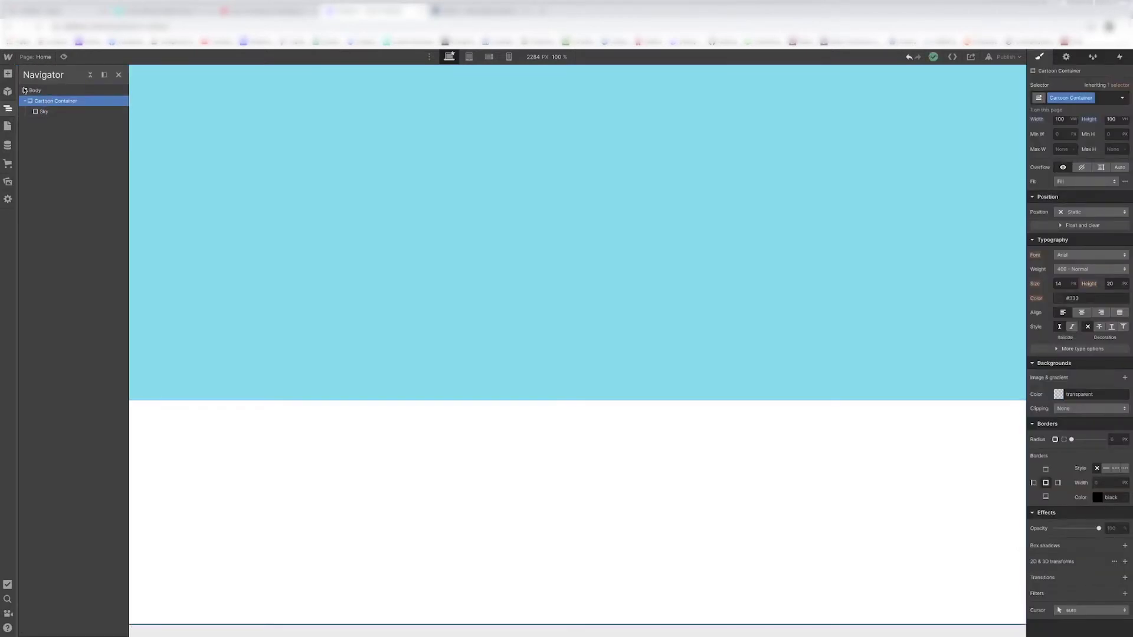
pyautogui.click(9, 75)
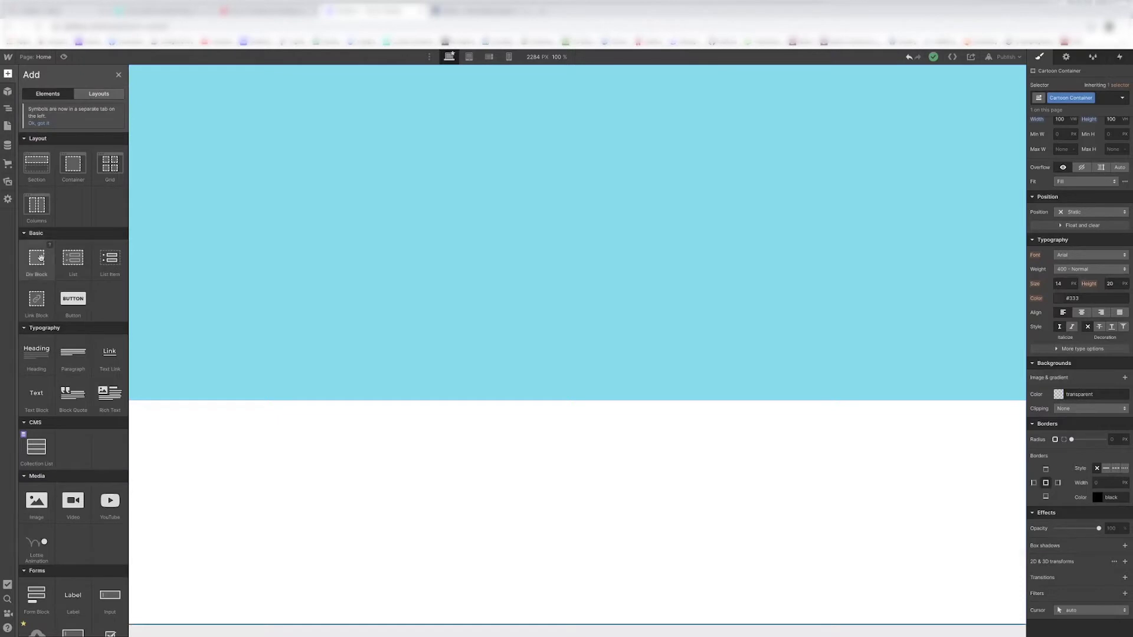
pyautogui.moveTo(36, 258); pyautogui.dragTo(534, 245)
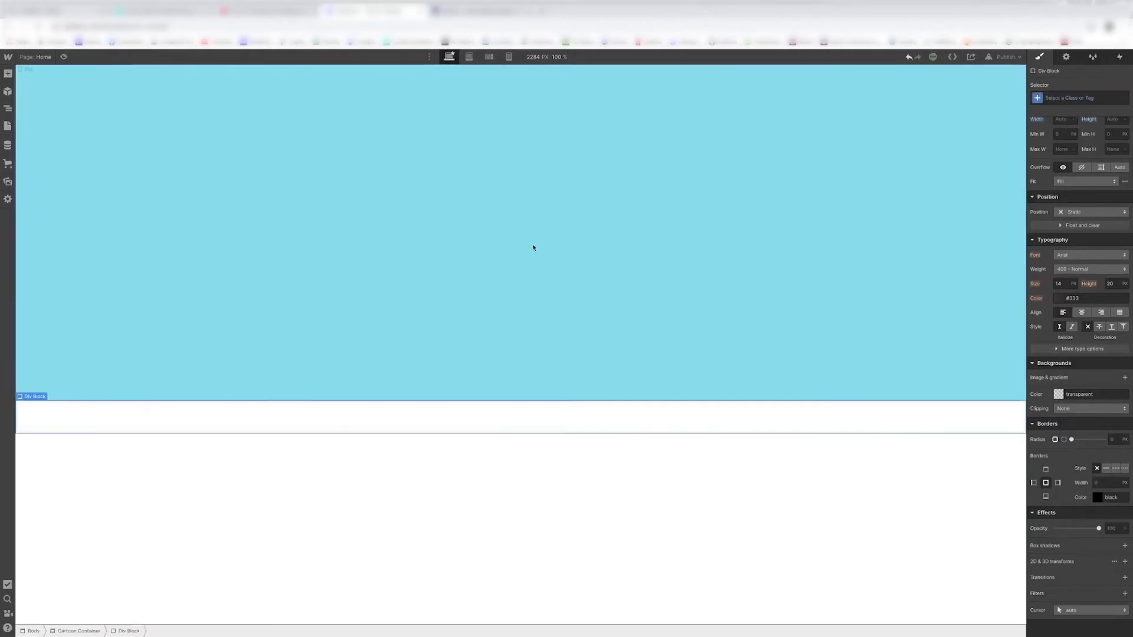
pyautogui.click(1079, 99)
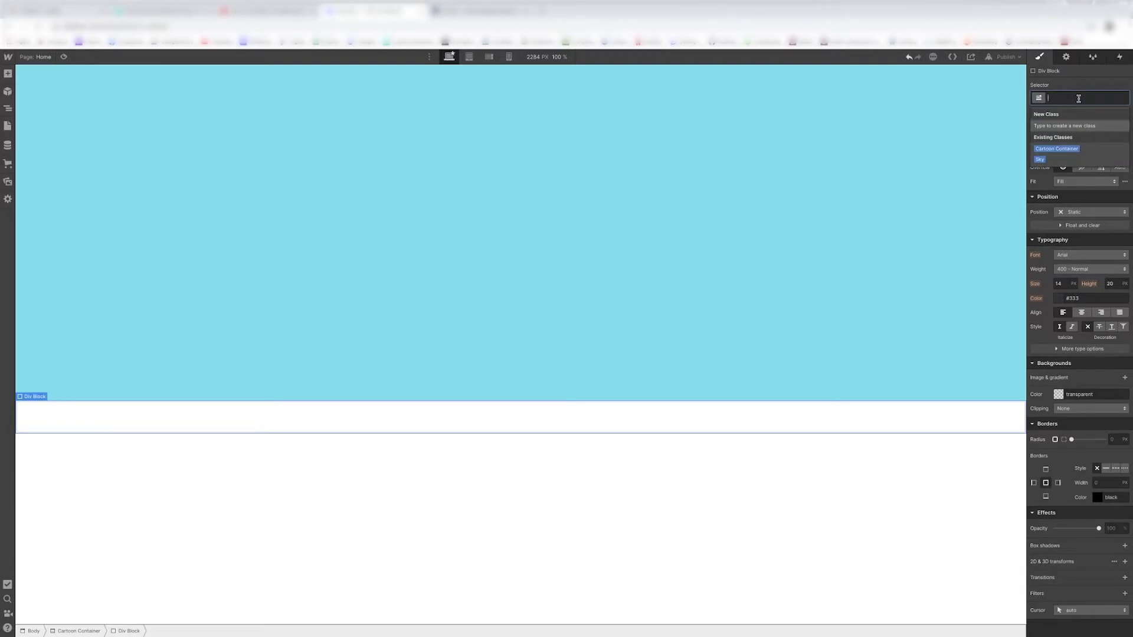
pyautogui.write('Ocean')
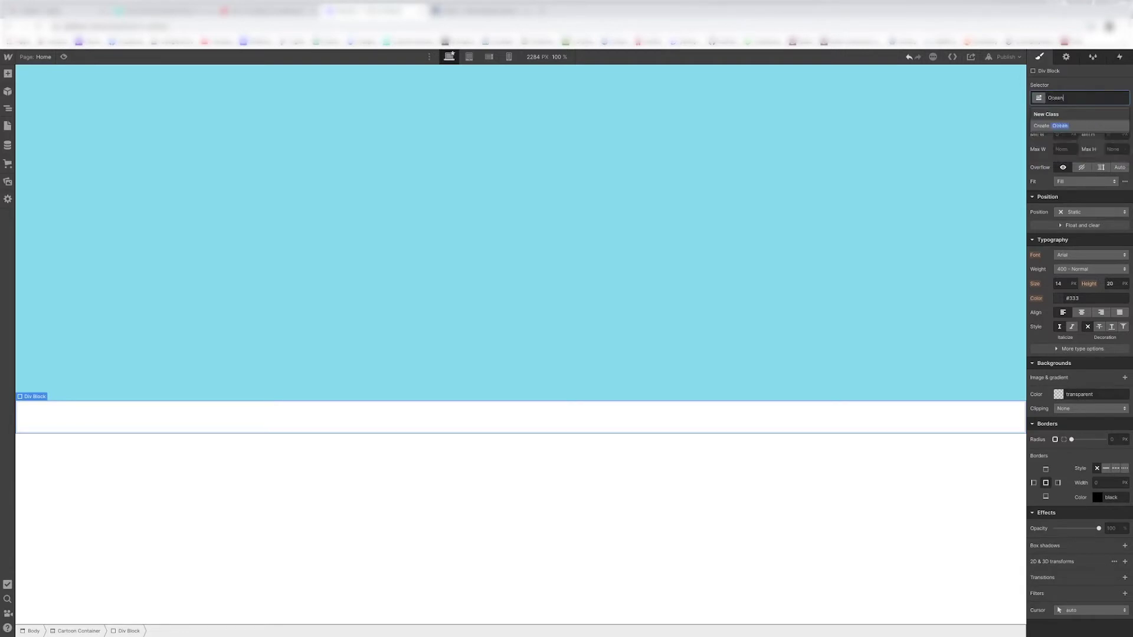
pyautogui.press('Return')
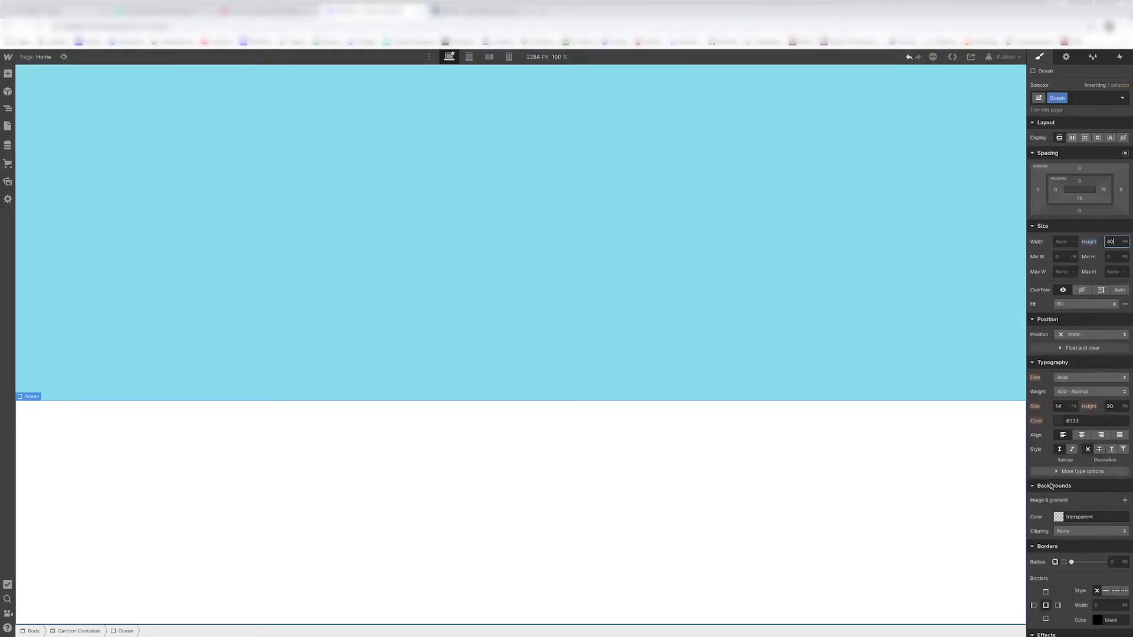
# Step: Give the Ocean div a dark blue #1a587b background and adjust the preview width
pyautogui.scroll(-2, 1101, 437)
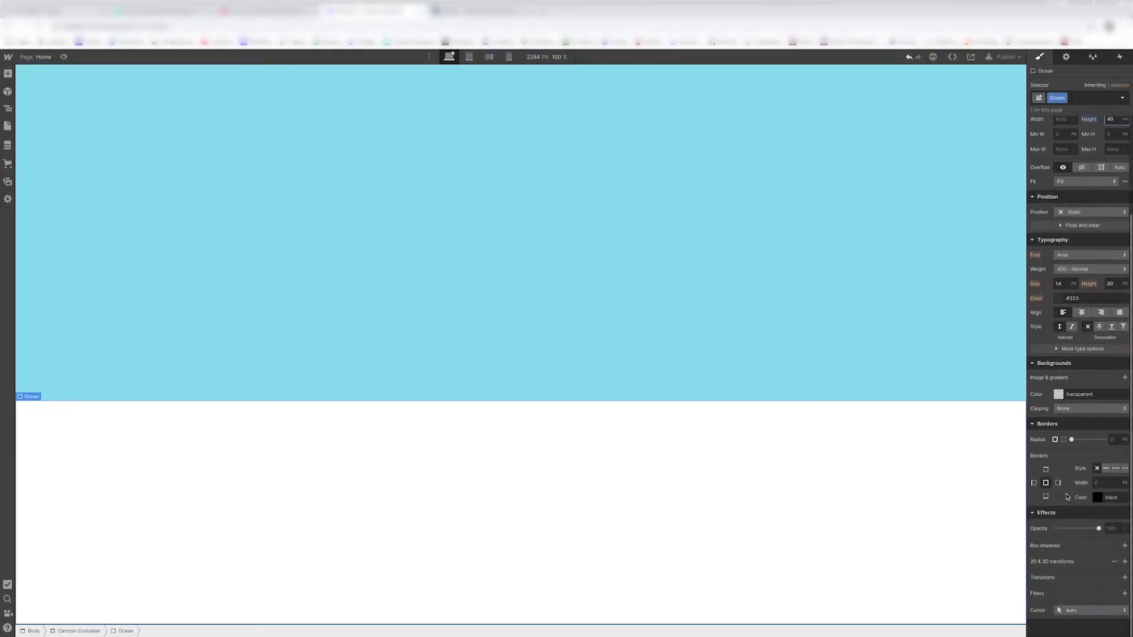
pyautogui.click(1065, 393)
pyautogui.click(1051, 503)
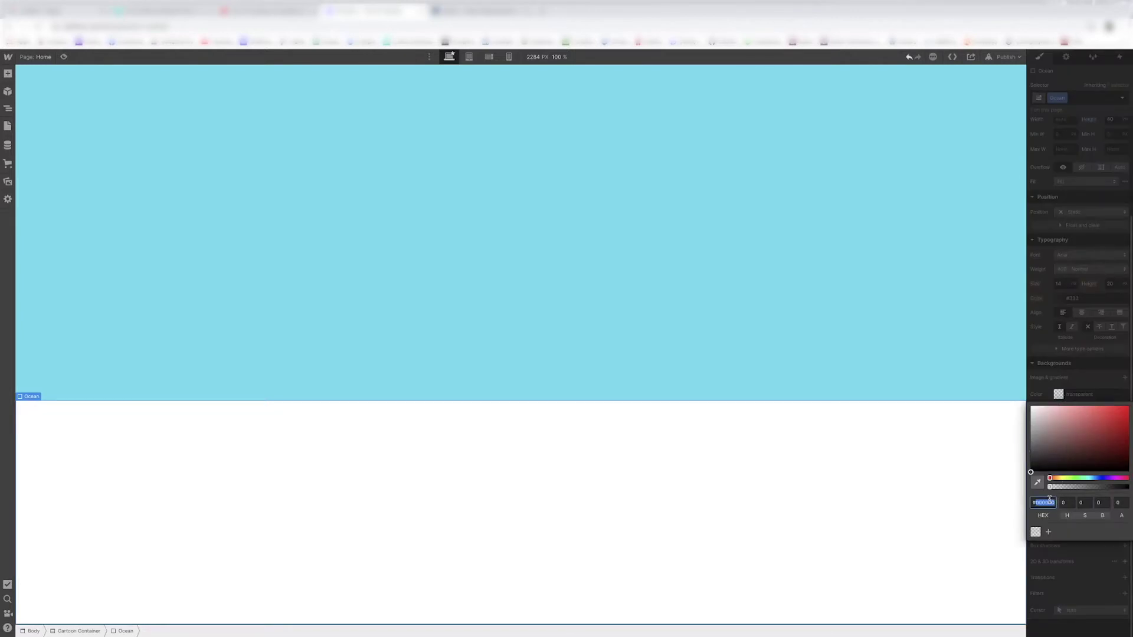
pyautogui.write('1a587b')
pyautogui.press('Return')
pyautogui.moveTo(1025, 222); pyautogui.dragTo(882, 223)
pyautogui.moveTo(890, 350); pyautogui.dragTo(923, 347)
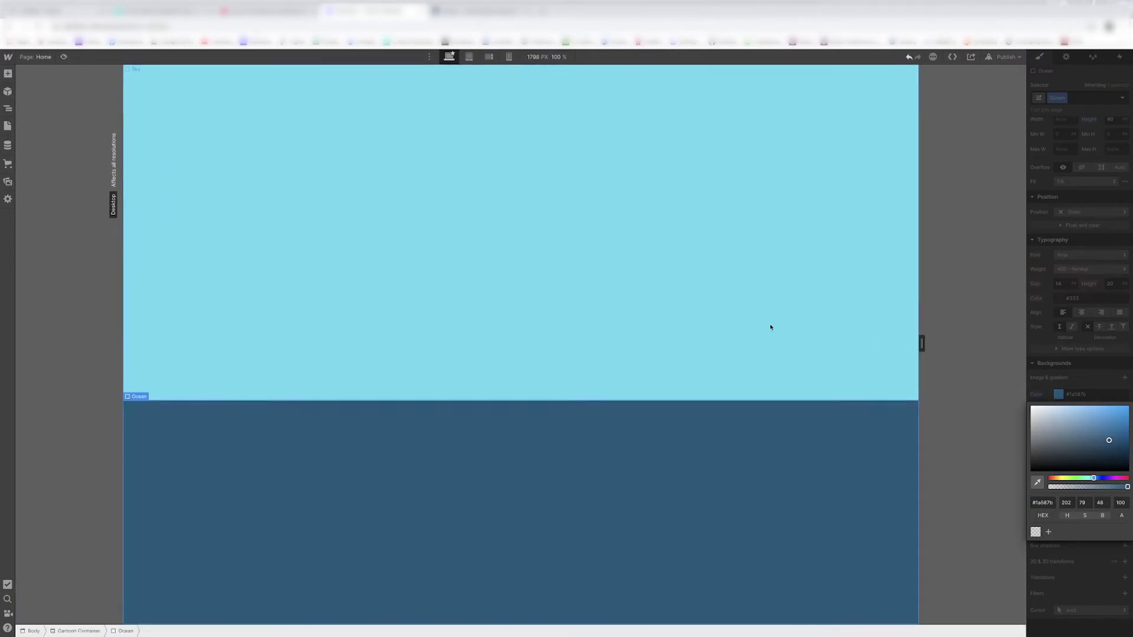
pyautogui.click(8, 109)
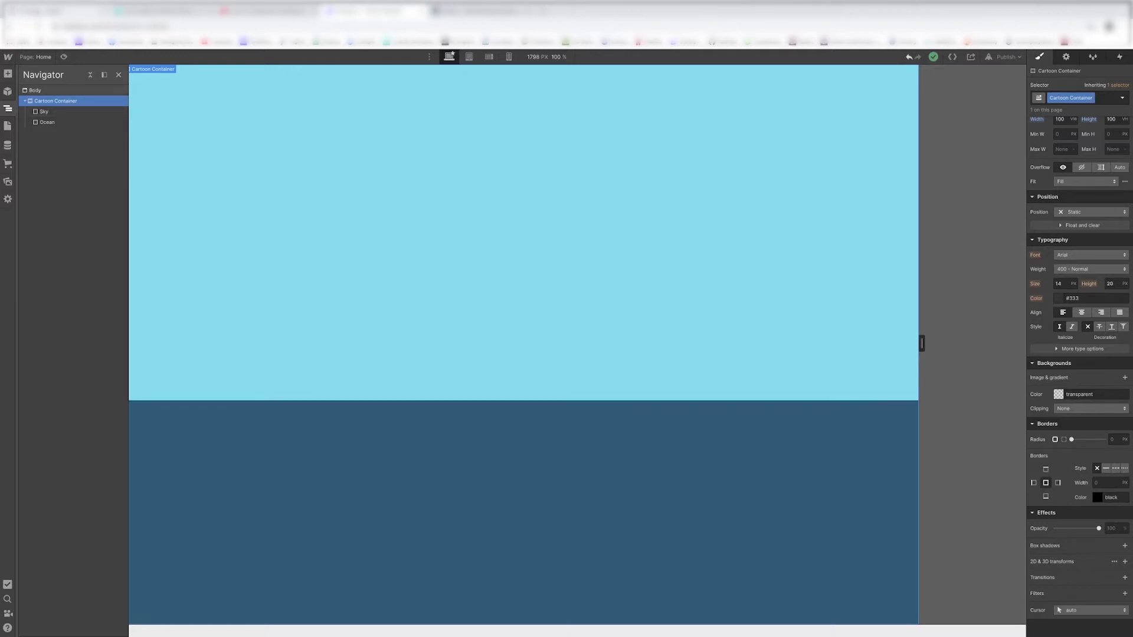
# Step: In Figma, add a 1x PNG export setting to the Iceberg layer, then return to Webflow
pyautogui.click(56, 10)
pyautogui.click(458, 289)
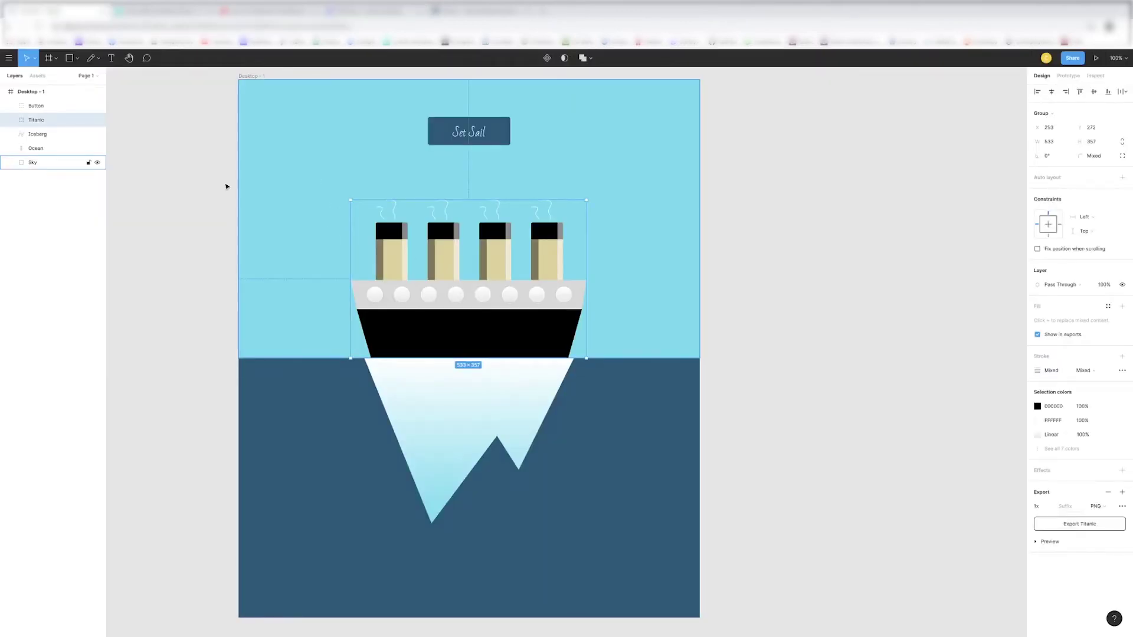
pyautogui.click(42, 140)
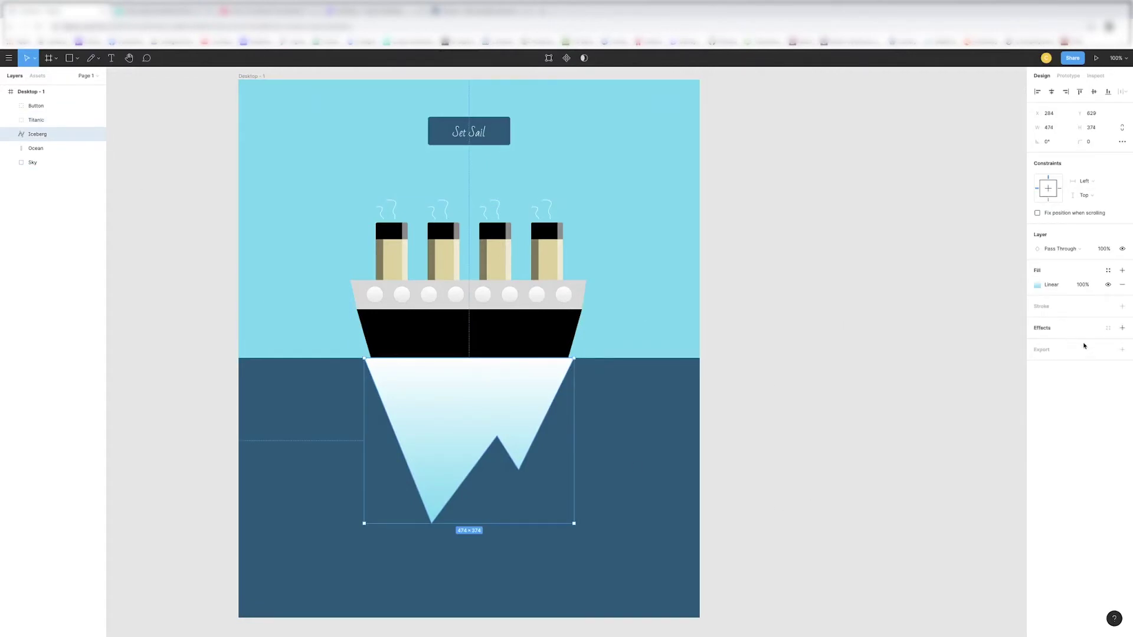
pyautogui.click(1123, 349)
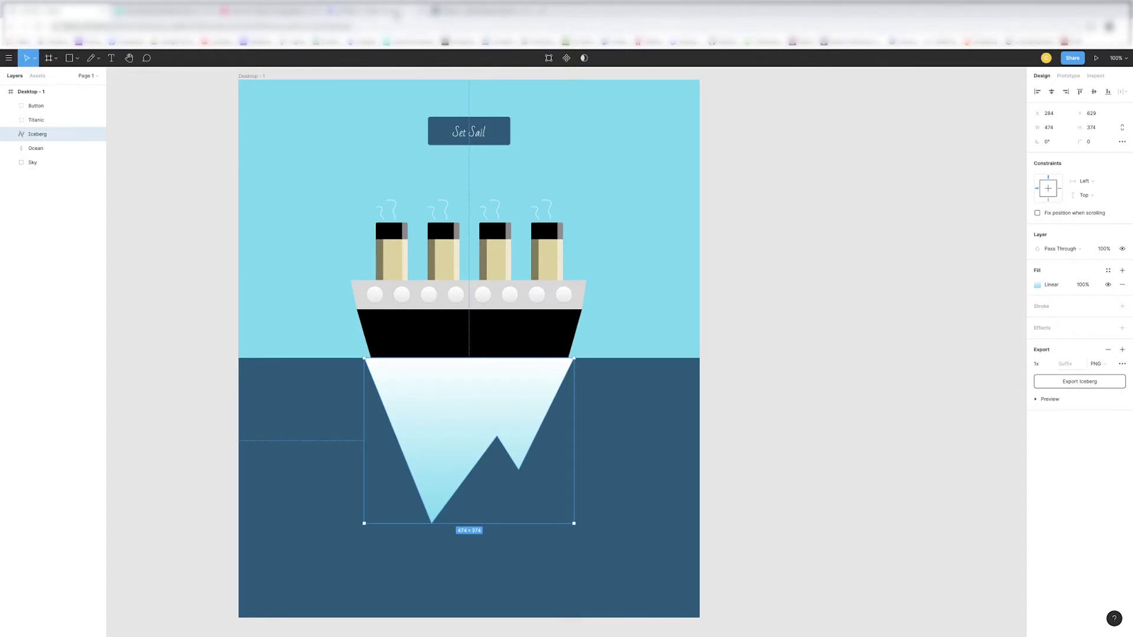
pyautogui.hotkey('ctrl', 'Tab')
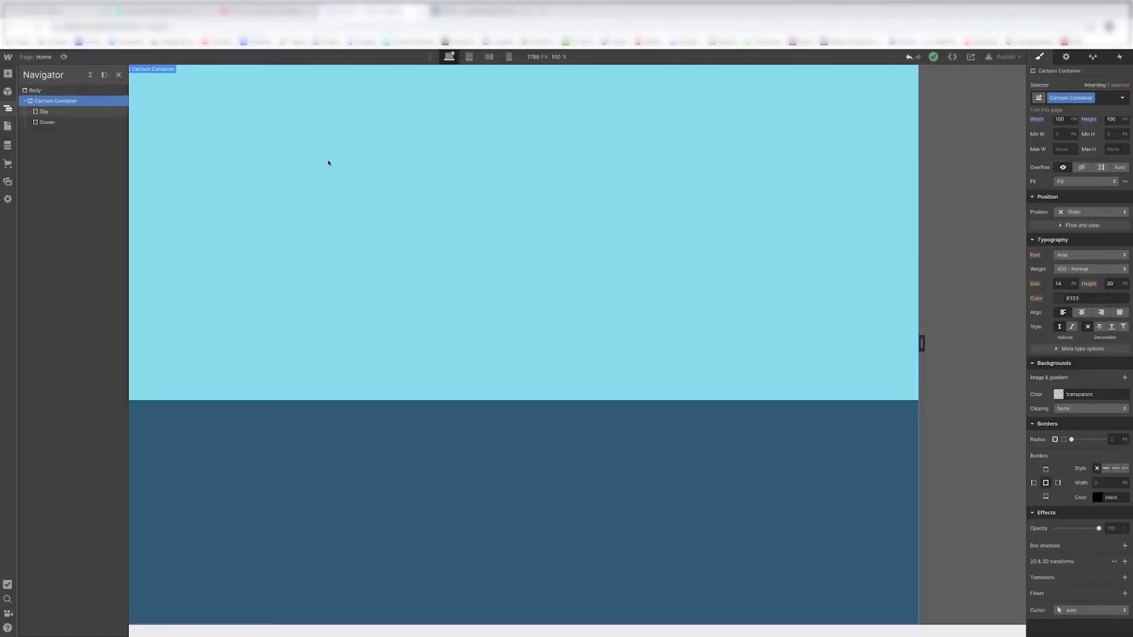
# Step: Upload Titanic.png and Ice Berg.png from the Desktop to the site's Assets
pyautogui.click(8, 182)
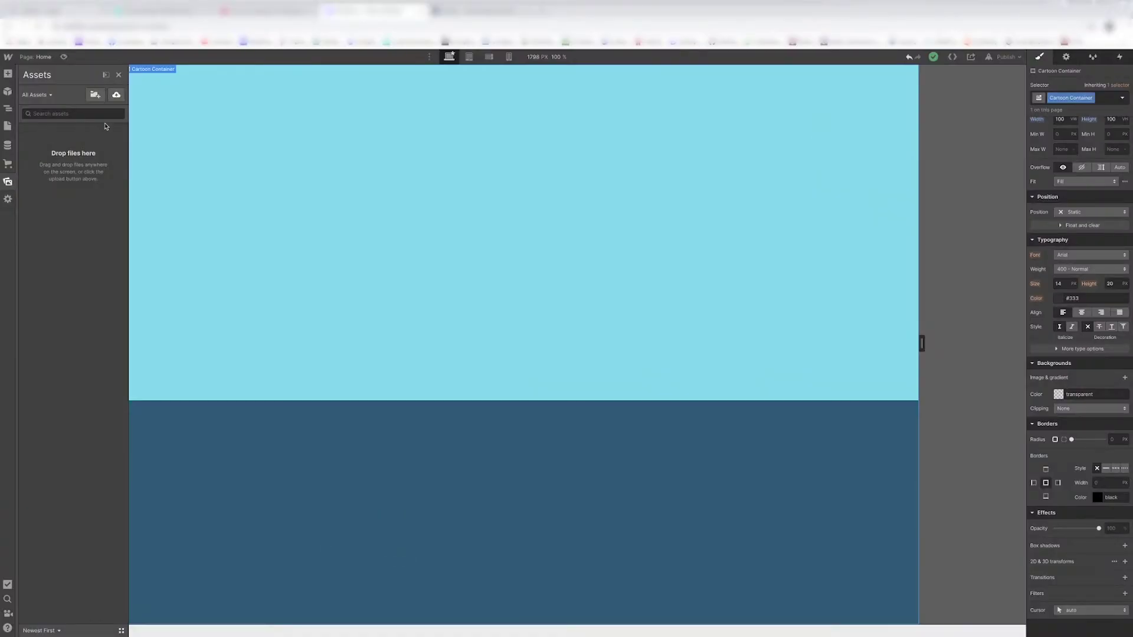
pyautogui.click(115, 99)
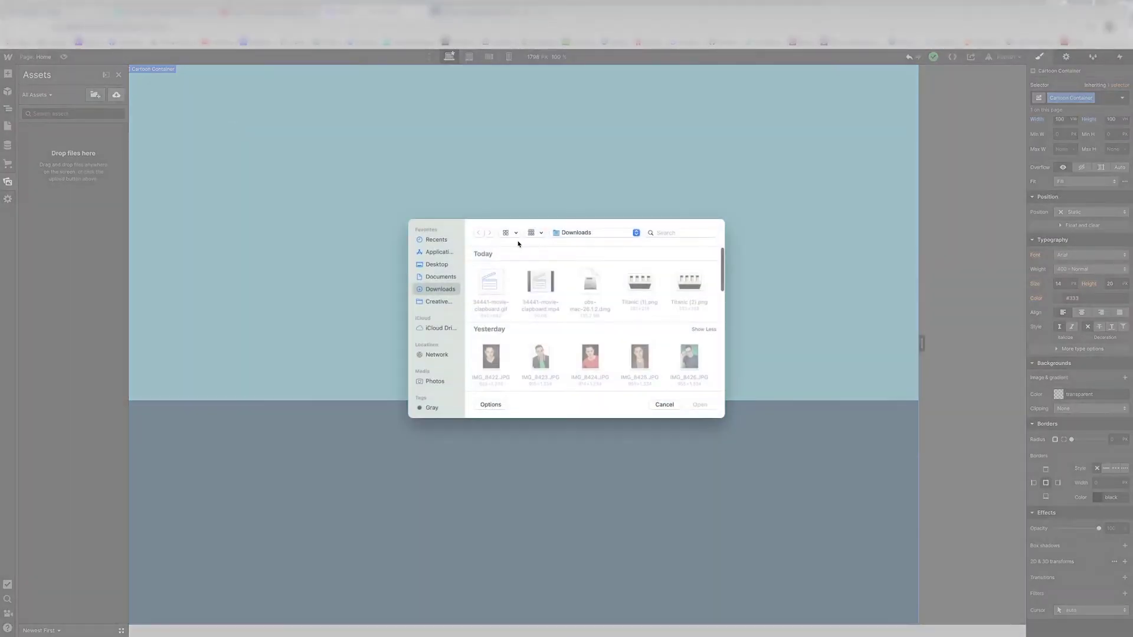
pyautogui.click(437, 264)
pyautogui.click(546, 283)
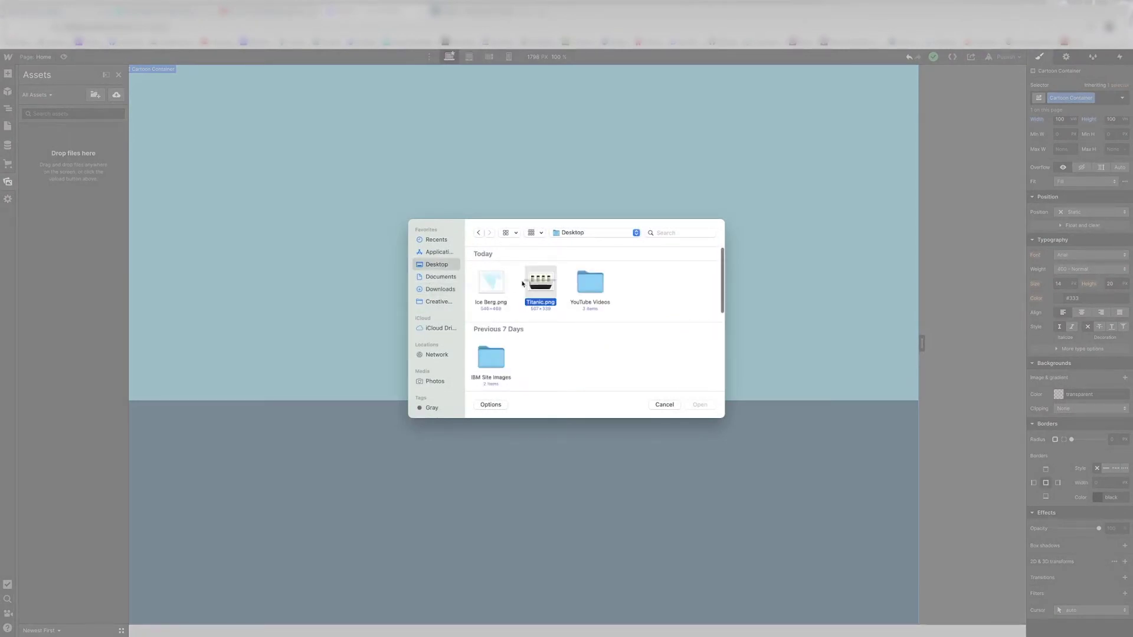
pyautogui.keyDown('super'); pyautogui.click(482, 284); pyautogui.keyUp('super')
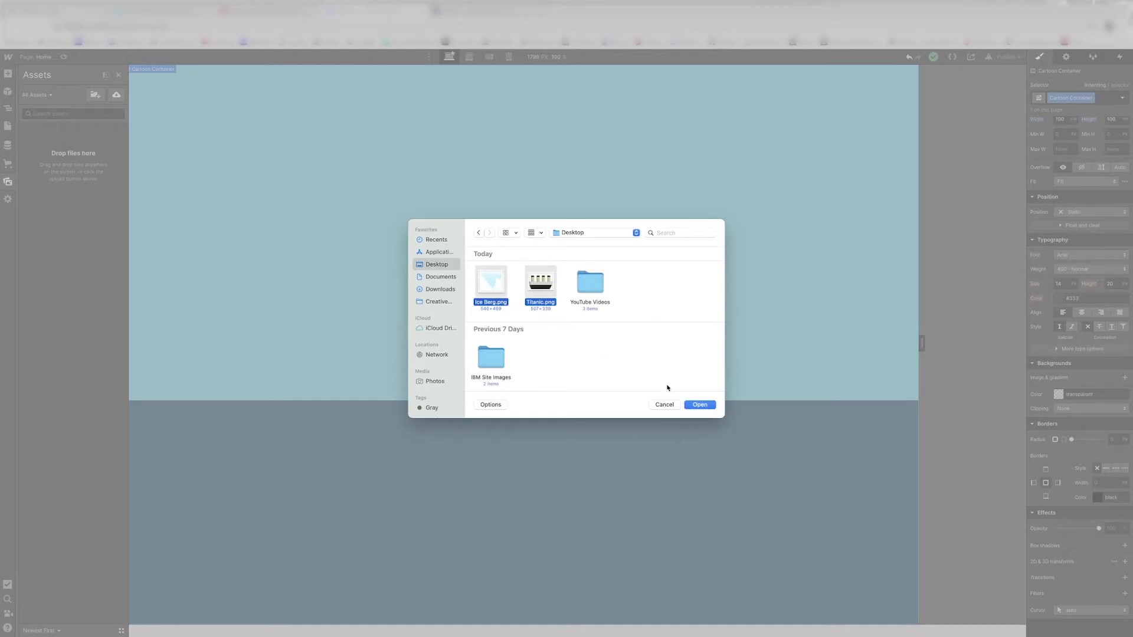
pyautogui.click(695, 406)
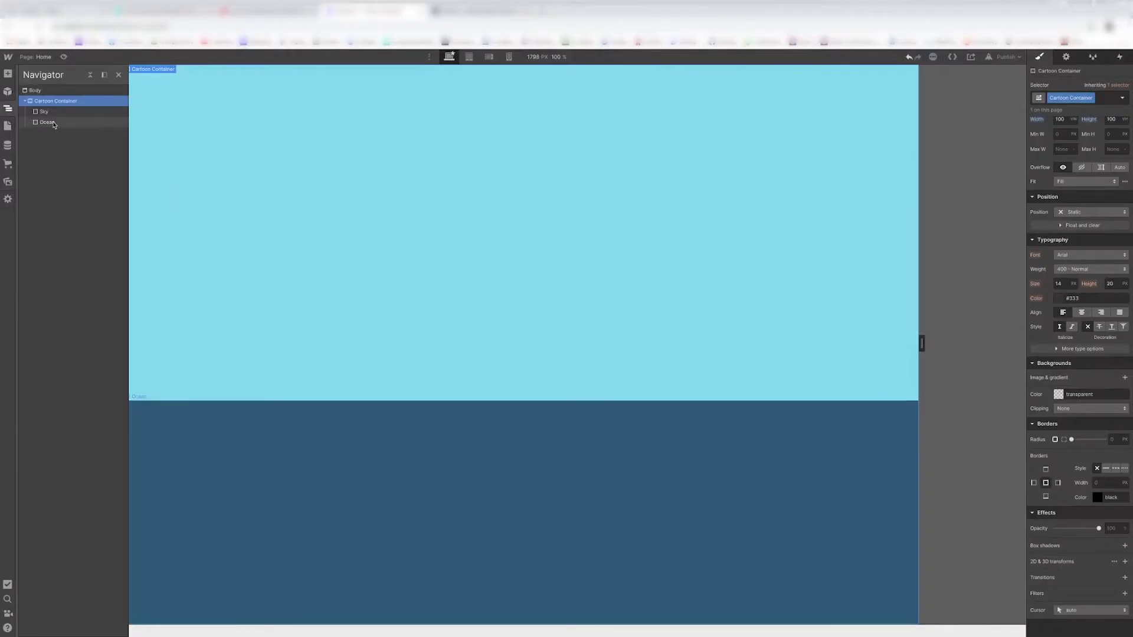
# Step: Add an Image element inside the Ocean div showing Ice Berg.png
pyautogui.click(46, 123)
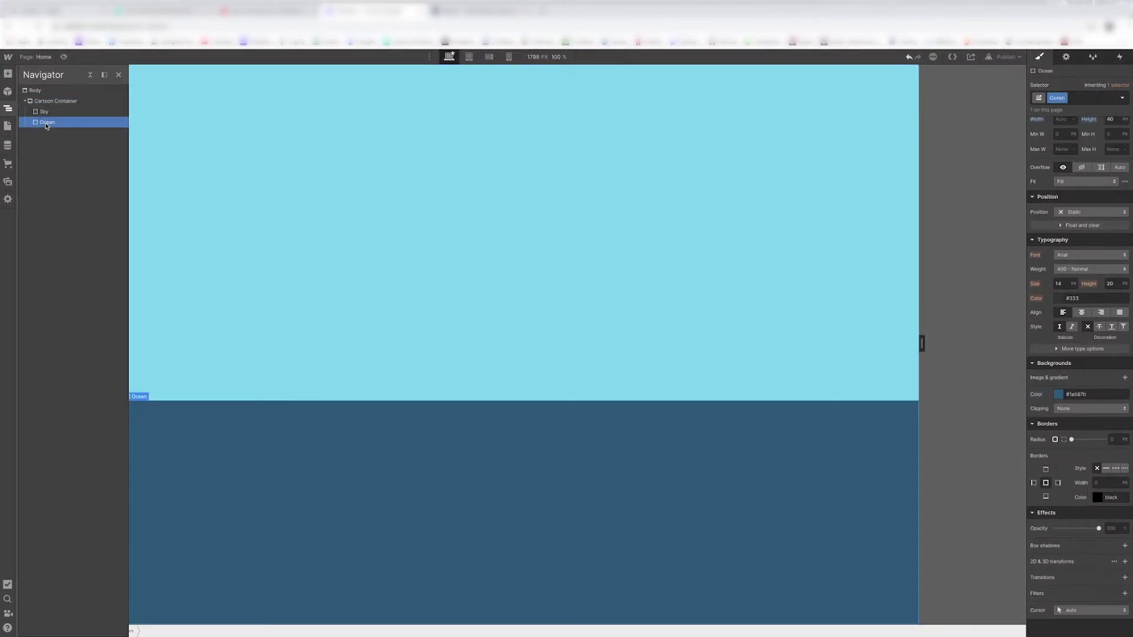
pyautogui.click(8, 74)
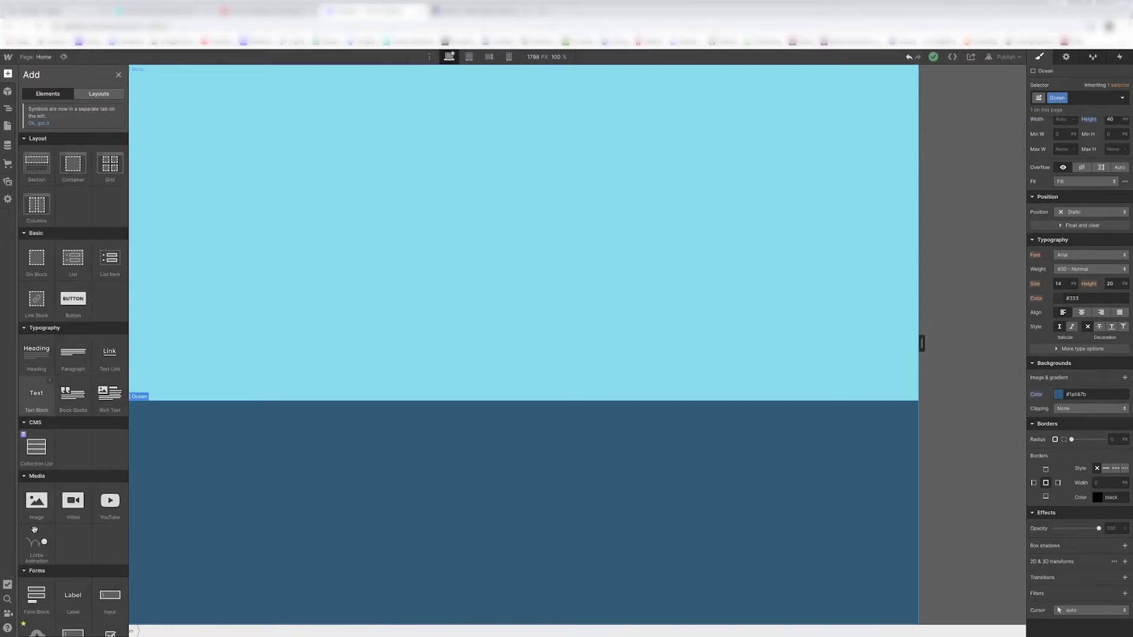
pyautogui.click(36, 500)
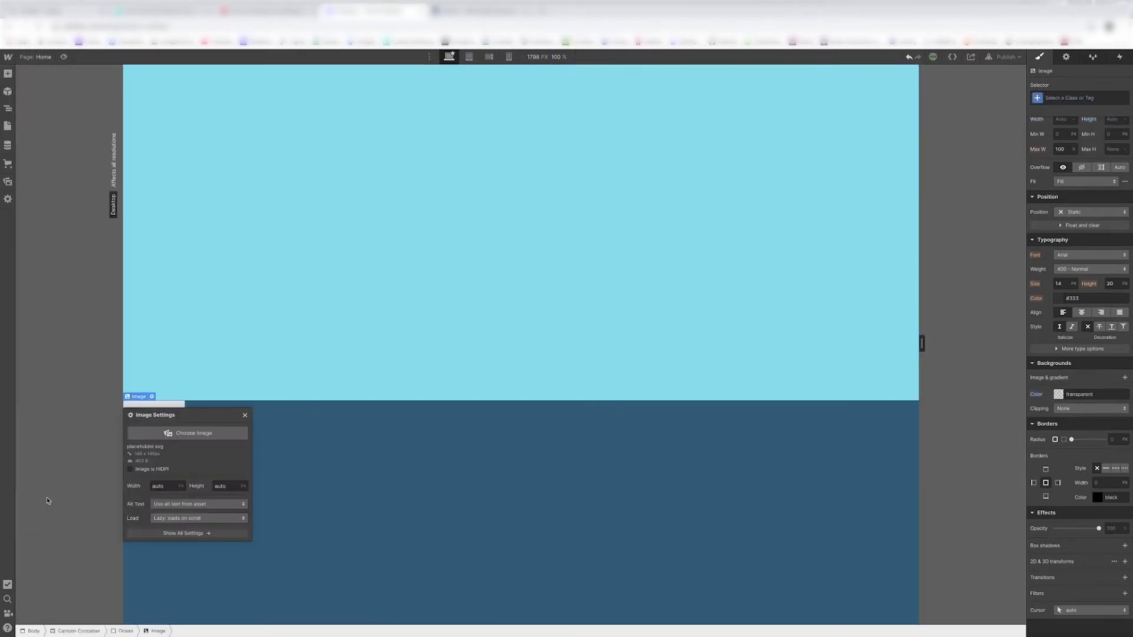
pyautogui.click(216, 437)
pyautogui.click(46, 156)
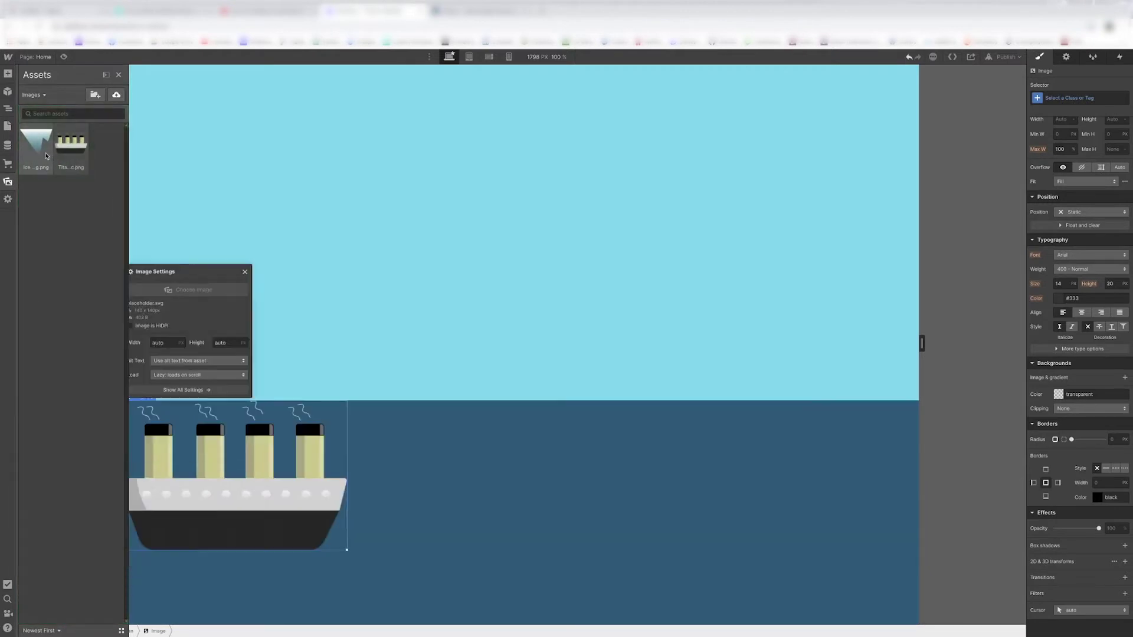
pyautogui.click(46, 155)
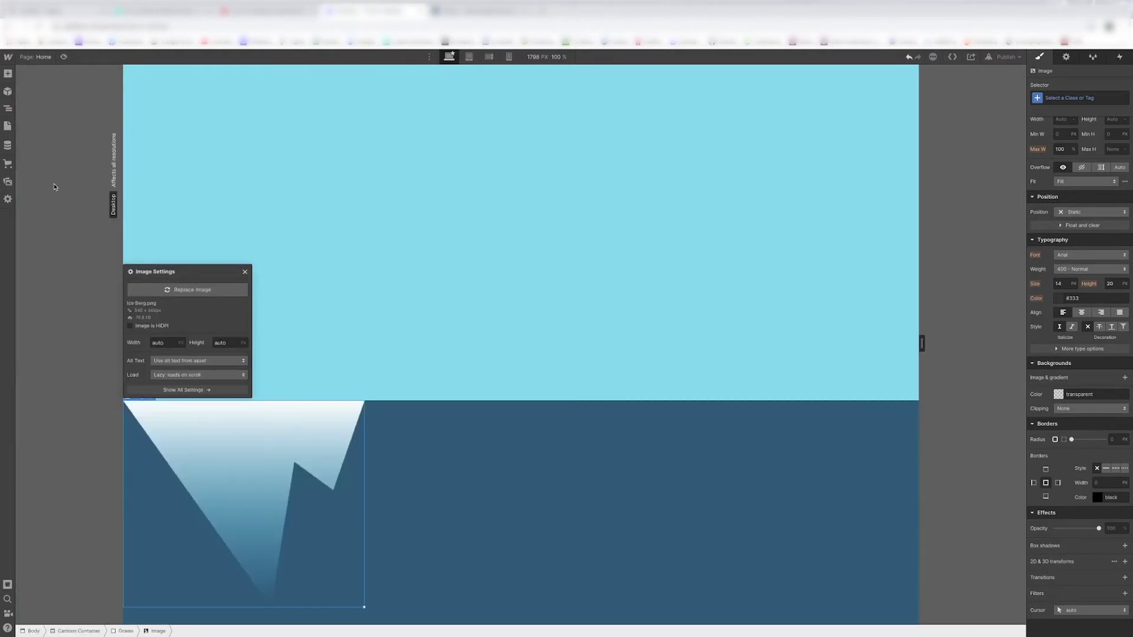
pyautogui.press('Escape')
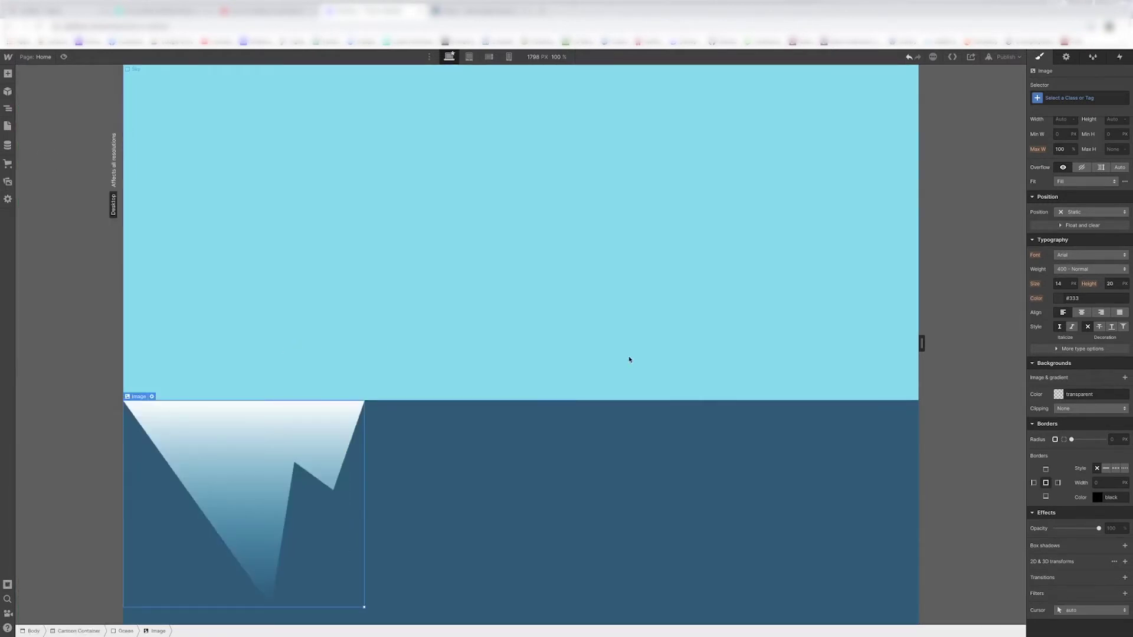
pyautogui.click(306, 437)
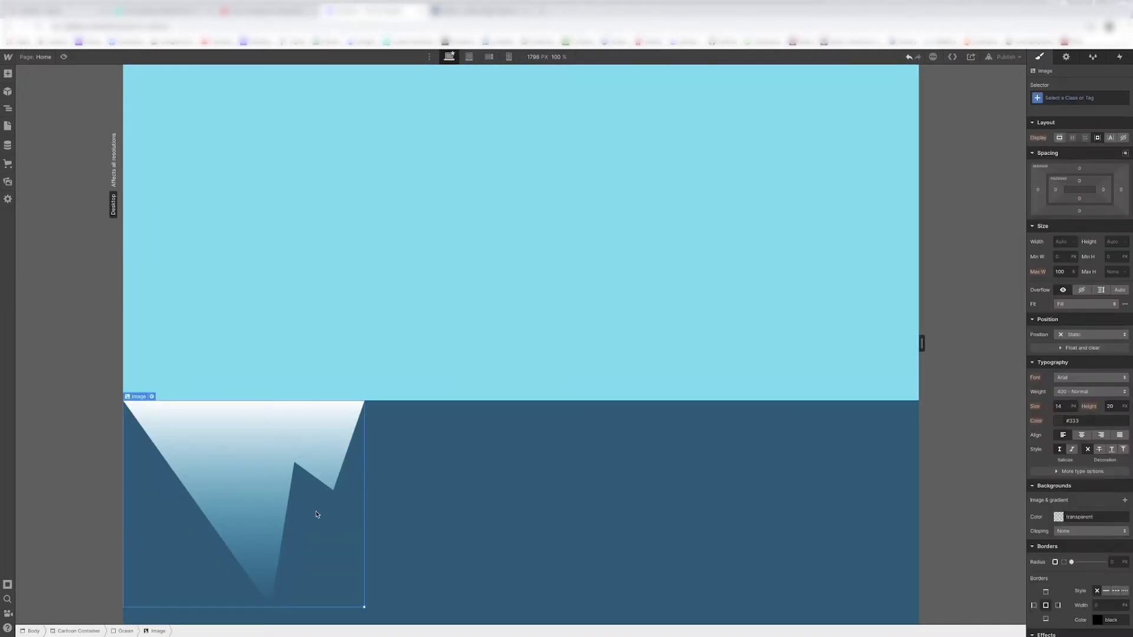
# Step: Set the Ocean div's flex alignment to Align Start and Justify Center, placing the iceberg top-centre
pyautogui.click(745, 479)
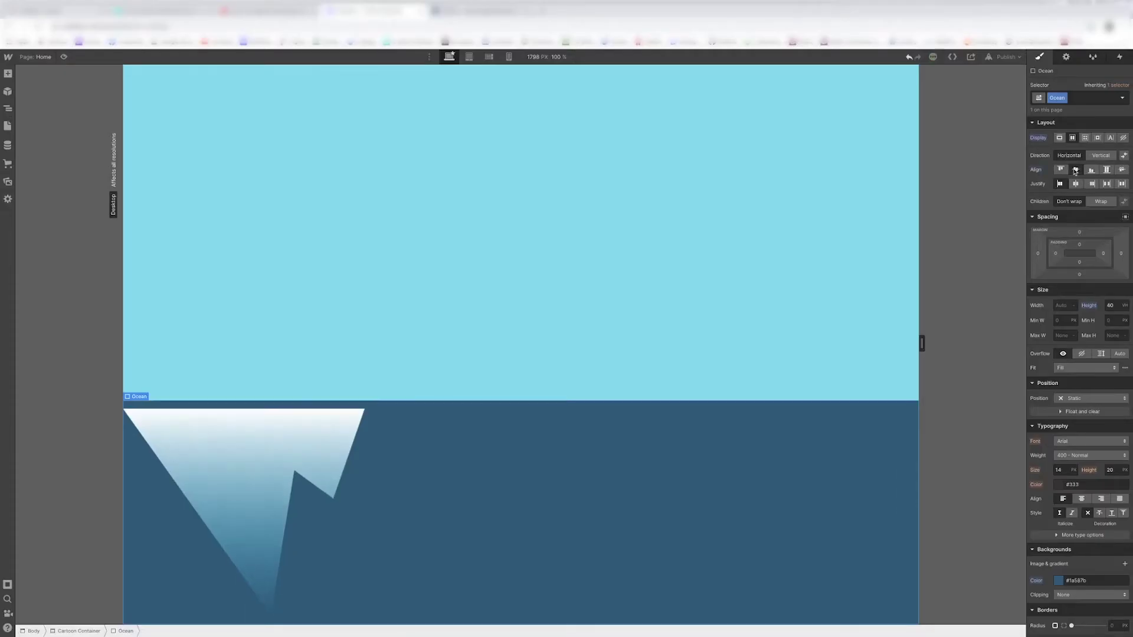
pyautogui.click(1075, 184)
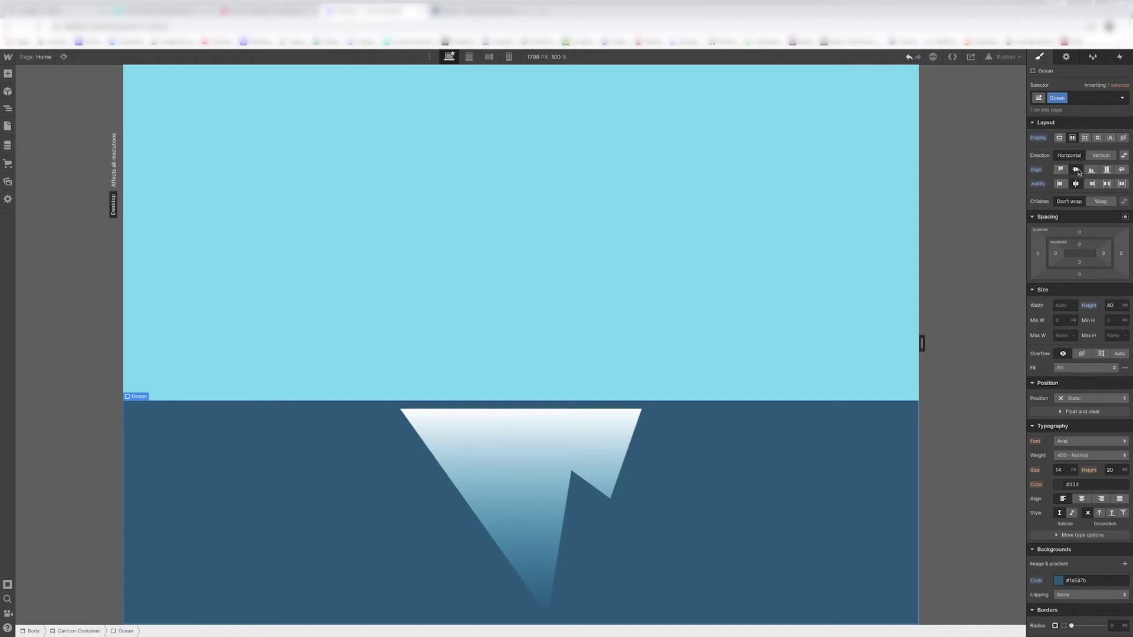
pyautogui.click(1062, 170)
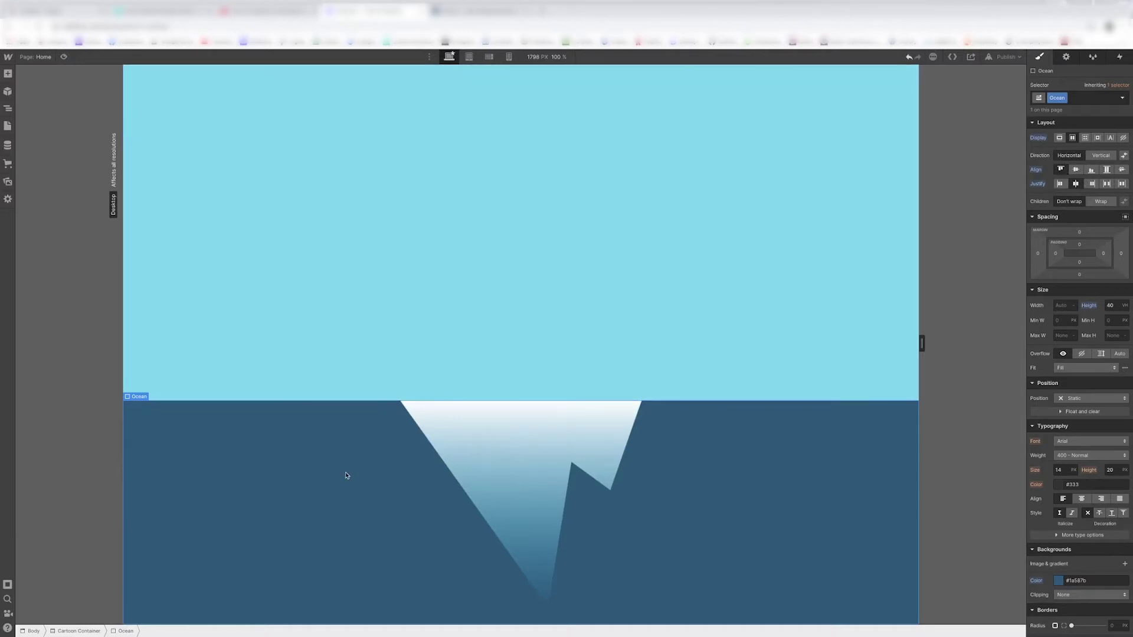
pyautogui.click(1060, 184)
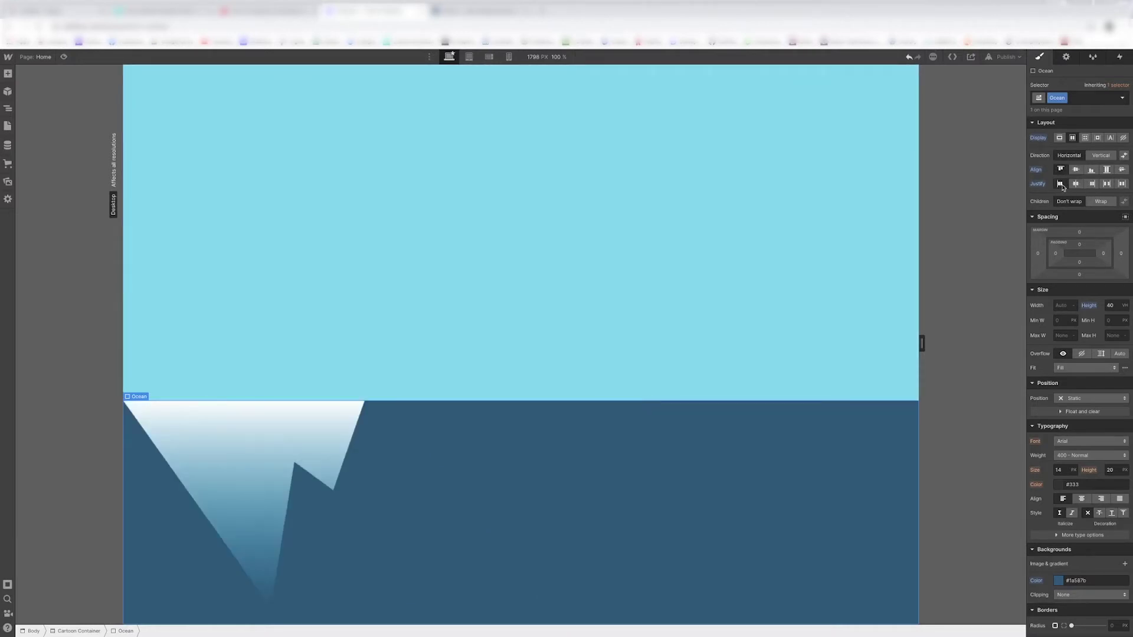
pyautogui.click(1092, 184)
pyautogui.click(1092, 170)
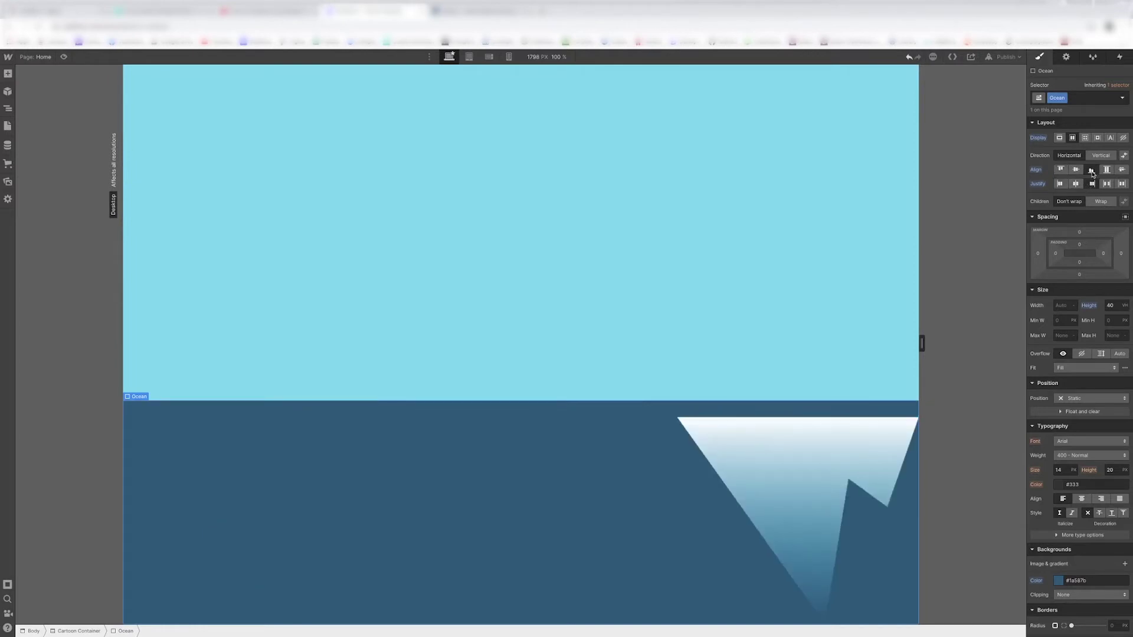
pyautogui.click(1062, 171)
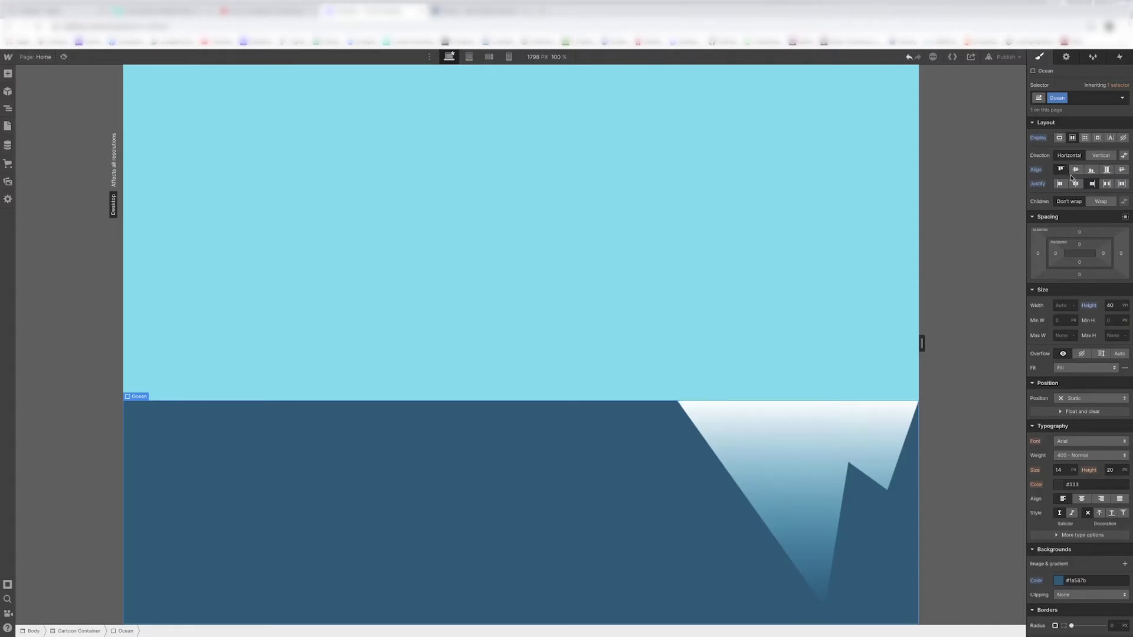
pyautogui.click(1076, 184)
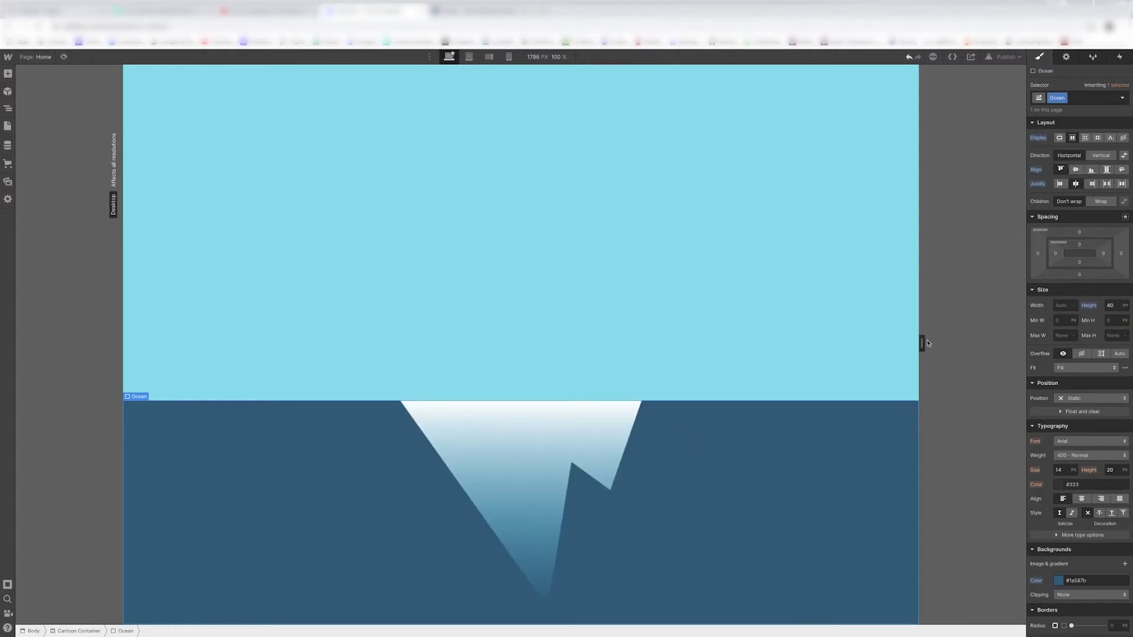
pyautogui.moveTo(922, 344); pyautogui.dragTo(918, 317)
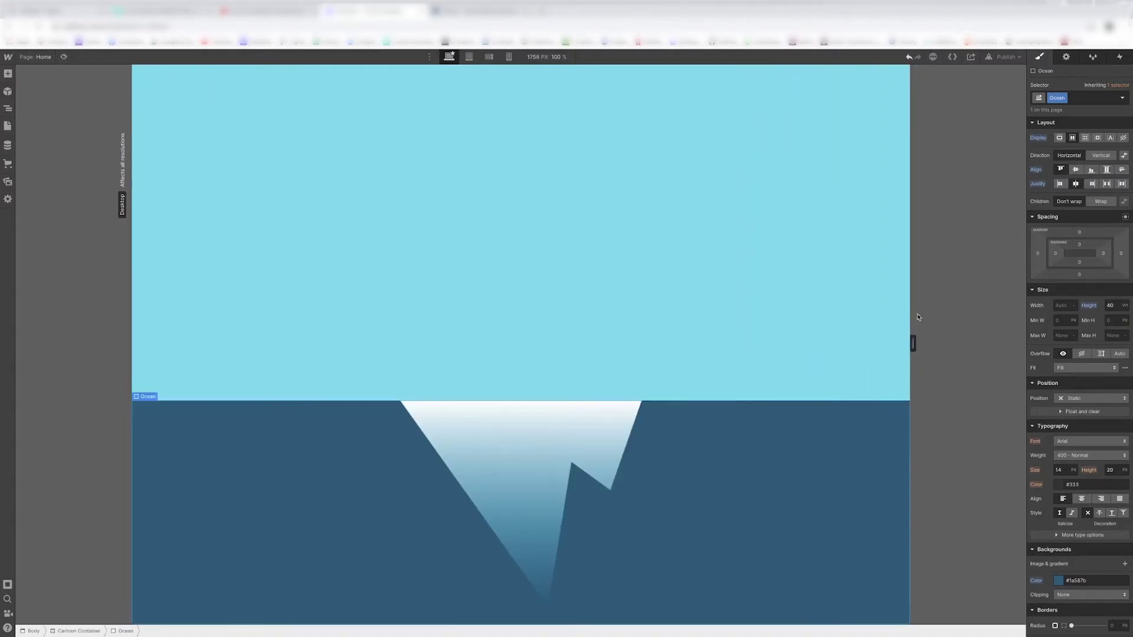
# Step: Insert an image element showing Titanic.png inside the Sky div
pyautogui.click(564, 210)
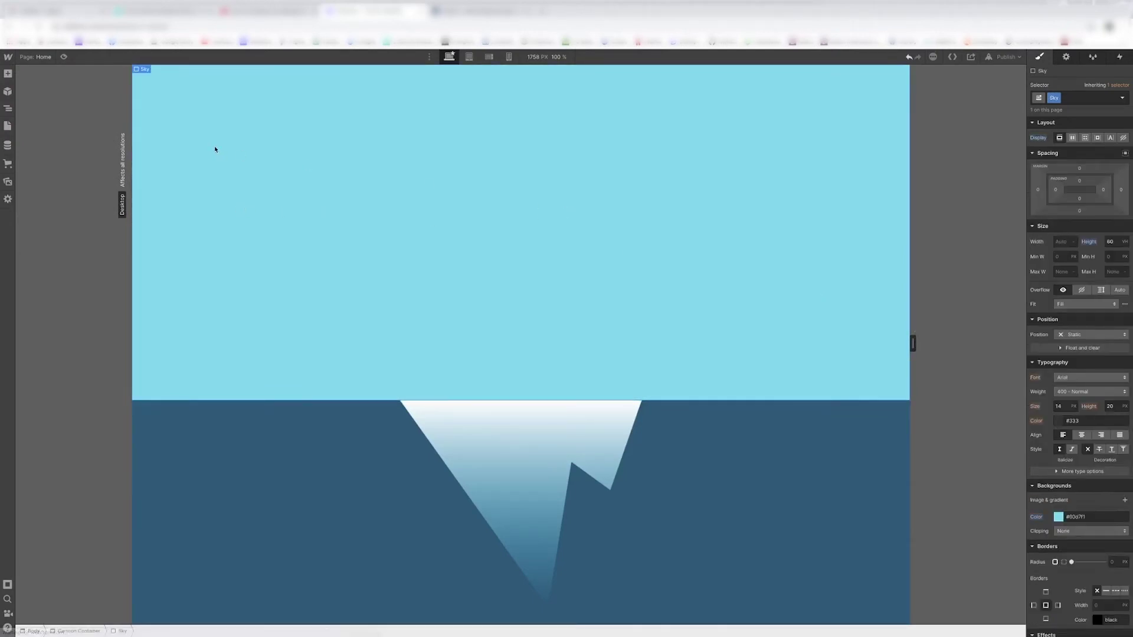
pyautogui.click(11, 111)
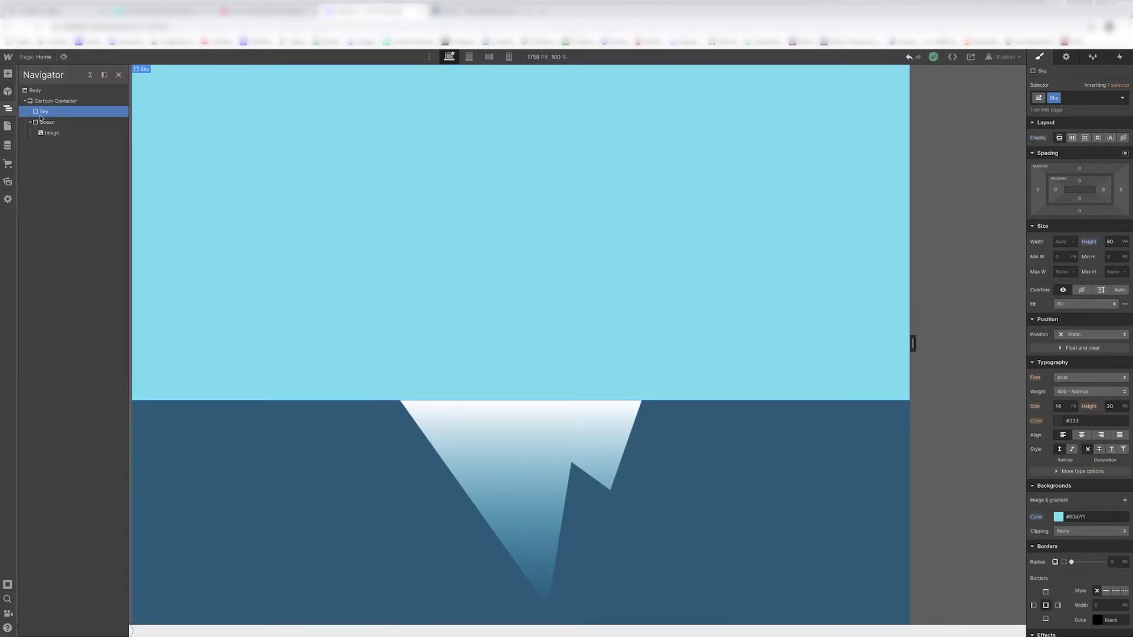
pyautogui.click(7, 74)
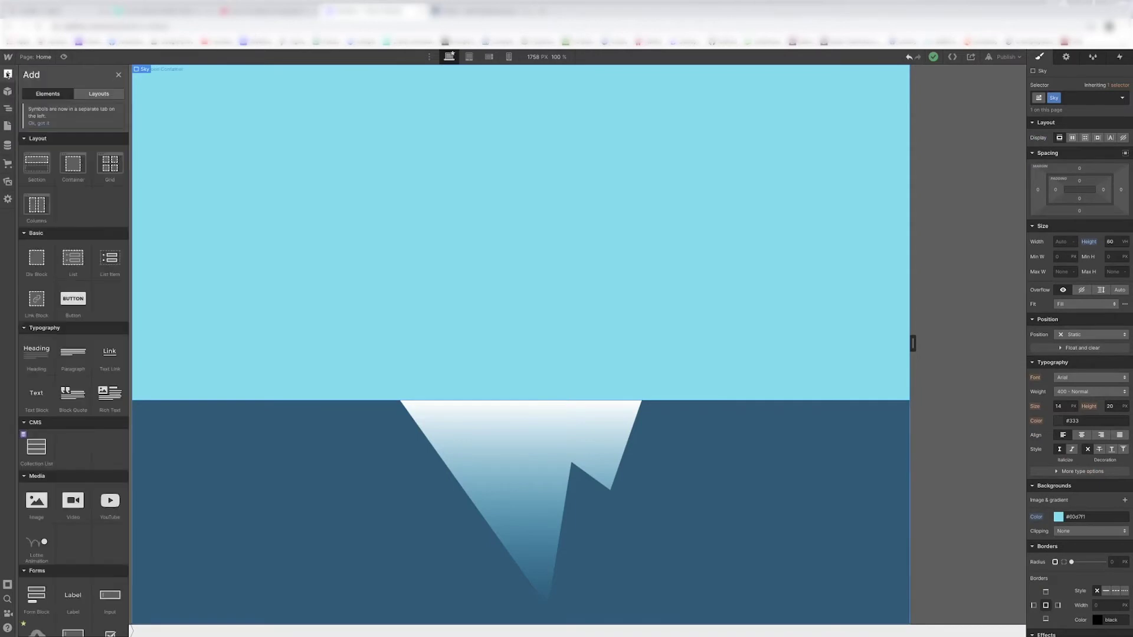
pyautogui.click(29, 514)
pyautogui.click(188, 154)
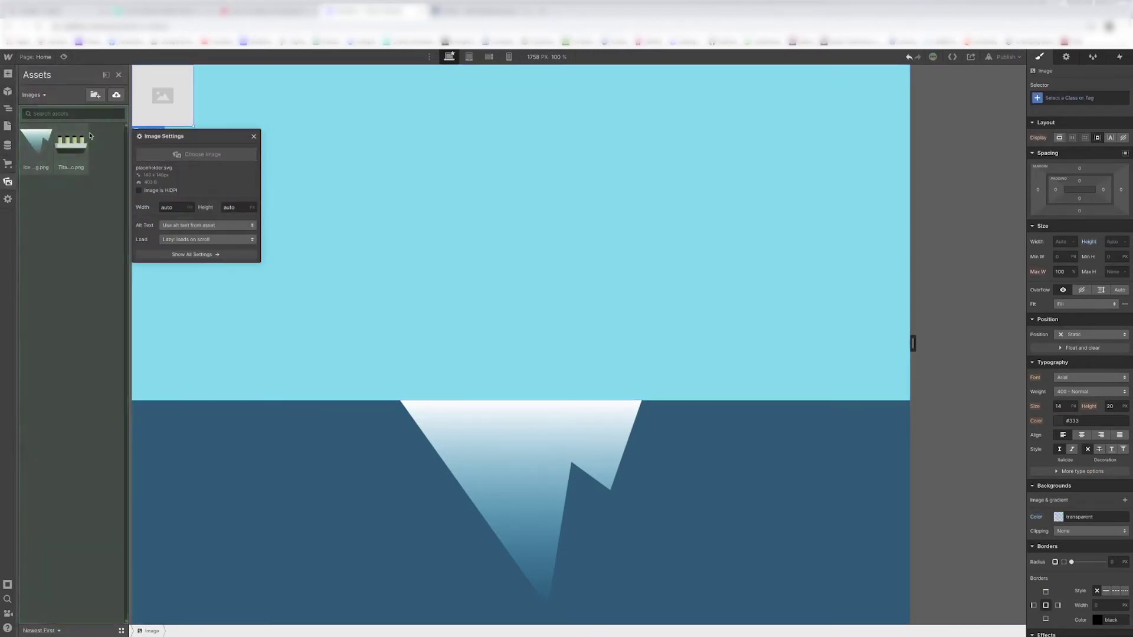
pyautogui.click(71, 145)
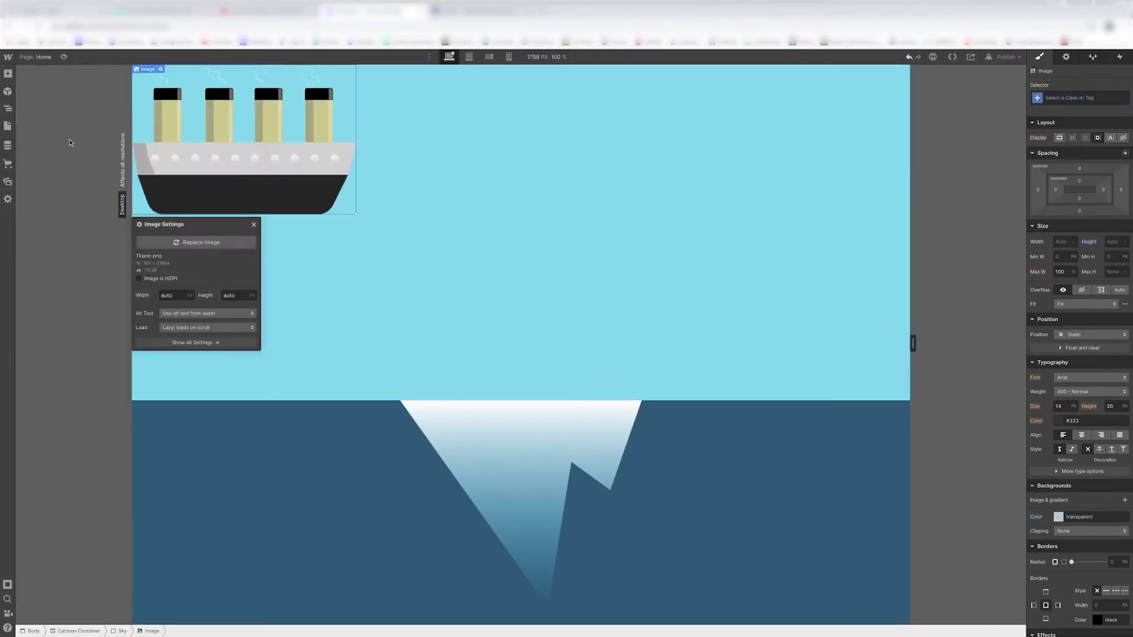
pyautogui.click(254, 225)
pyautogui.click(774, 256)
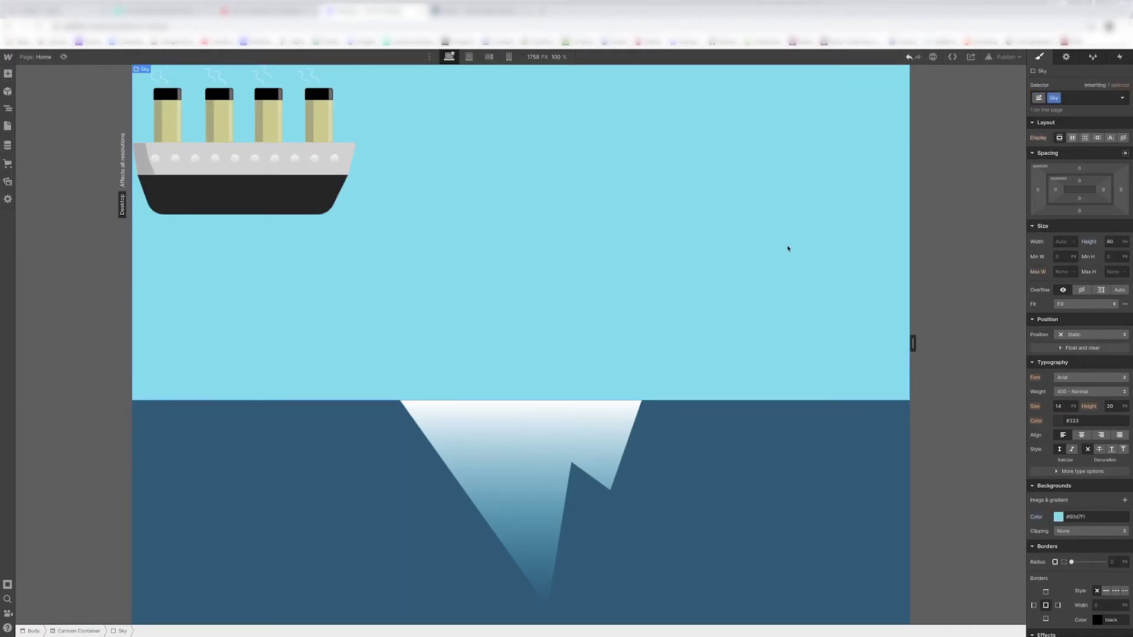
# Step: Make the Sky div a flex container and size the ship image 400px wide, height auto
pyautogui.click(1073, 139)
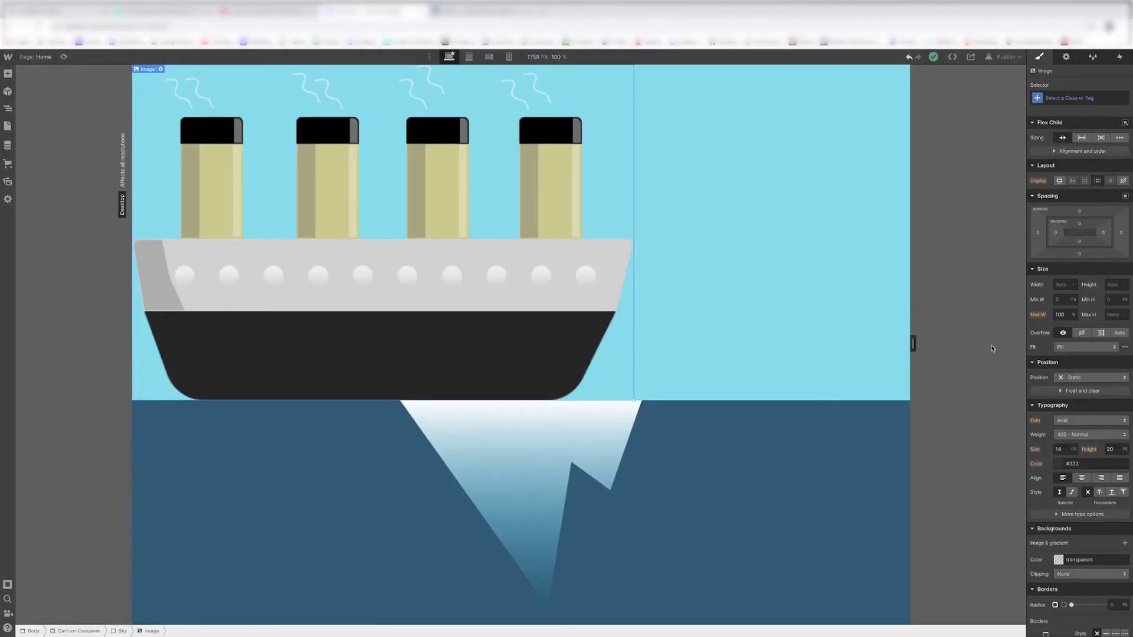
pyautogui.click(1063, 285)
pyautogui.write('400px')
pyautogui.press('Return')
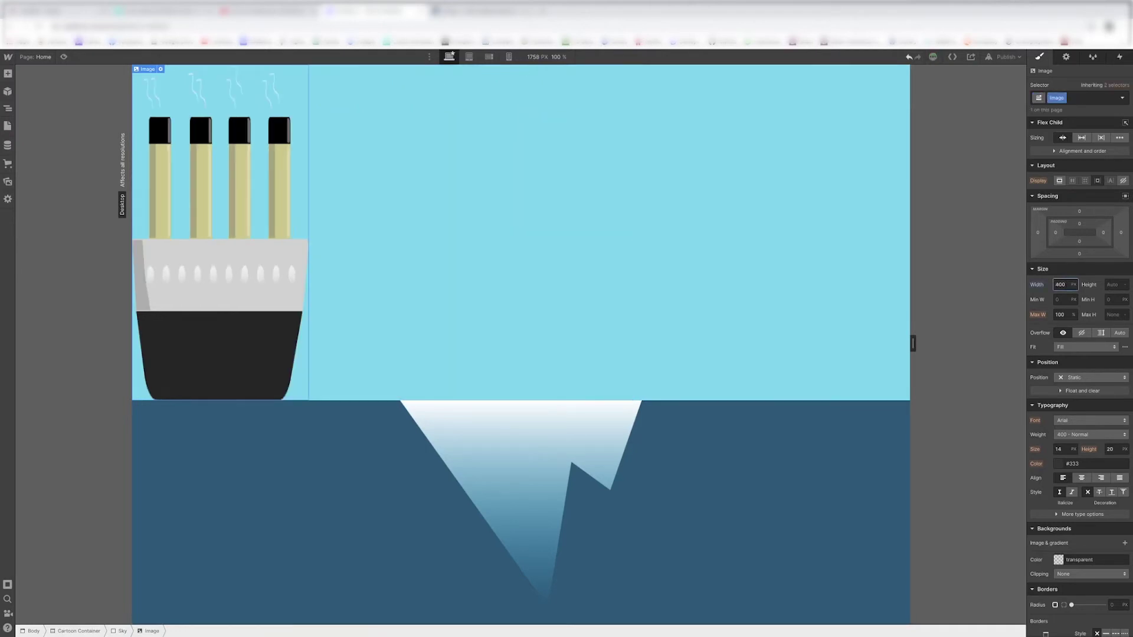
pyautogui.click(1109, 286)
pyautogui.write('auto')
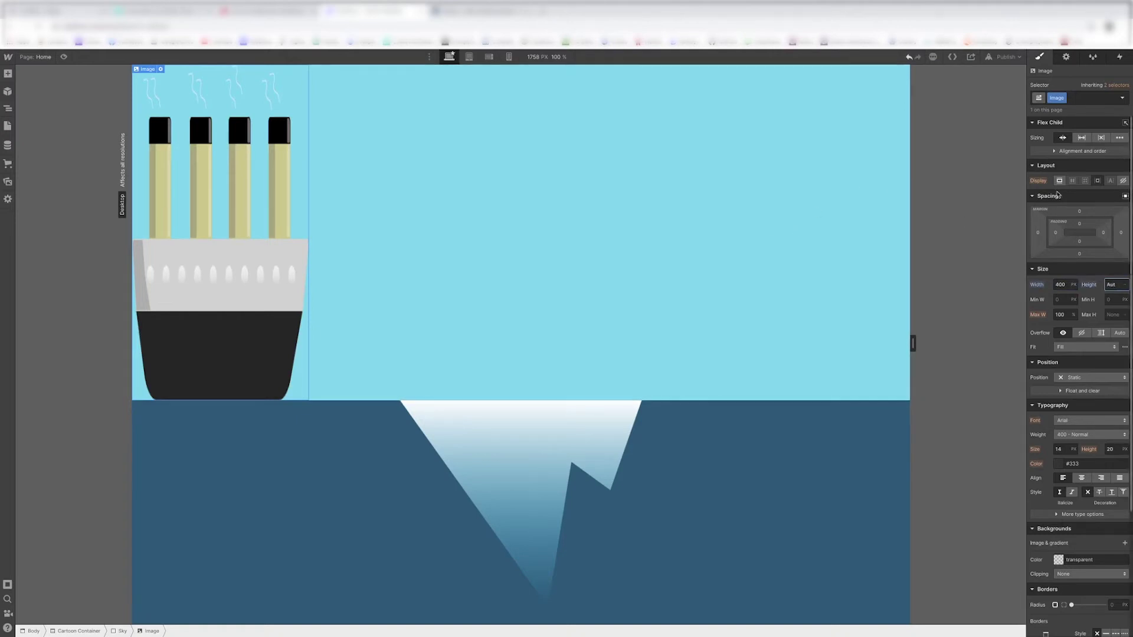
# Step: Set Sky's flex layout to Vertical, Align Center and Justify End so the ship rests above the iceberg
pyautogui.click(758, 210)
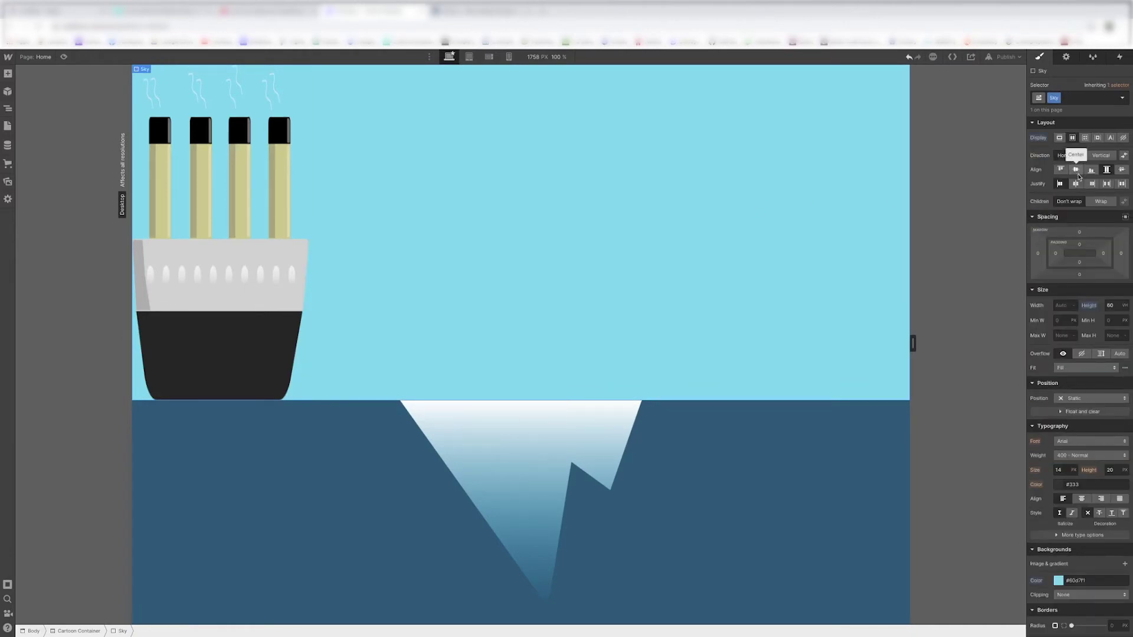
pyautogui.click(1102, 157)
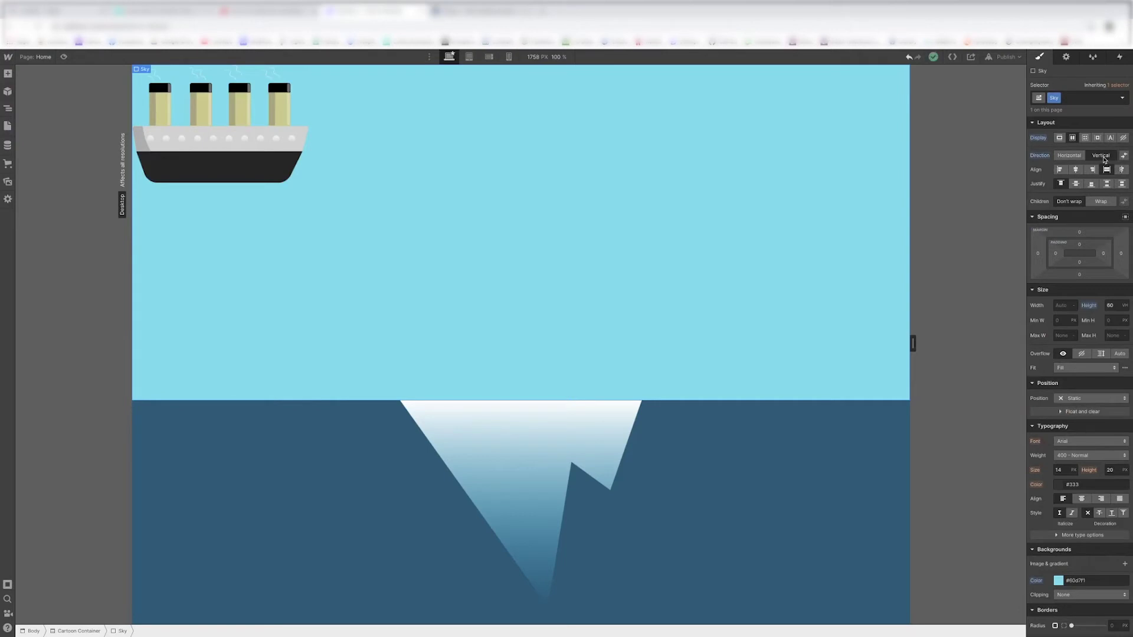
pyautogui.click(1076, 169)
pyautogui.click(1092, 184)
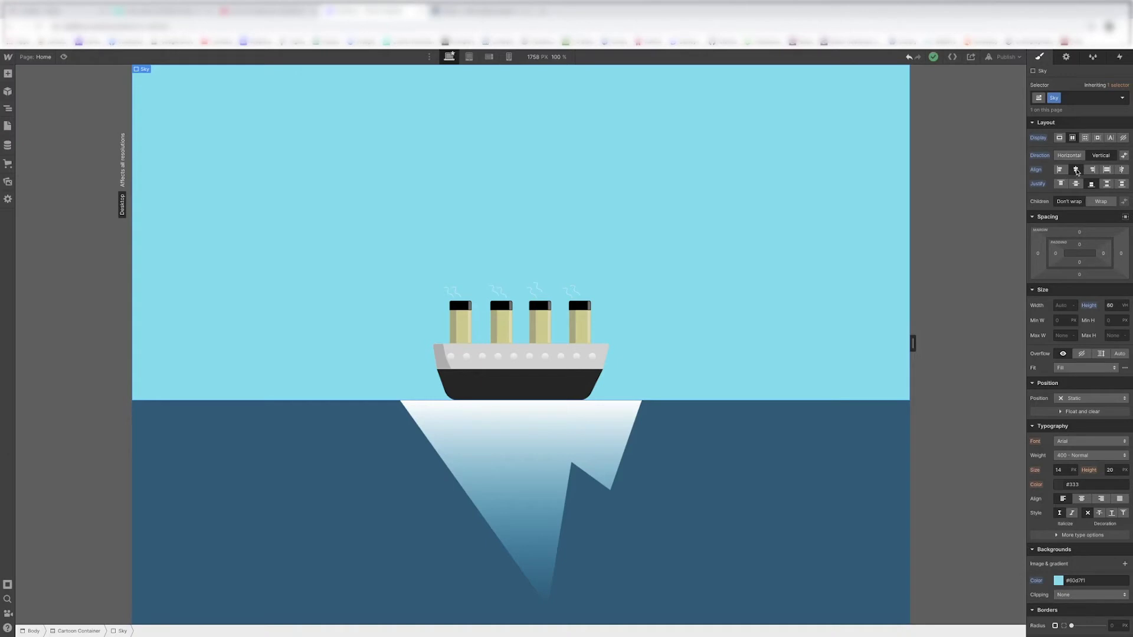
pyautogui.click(1063, 184)
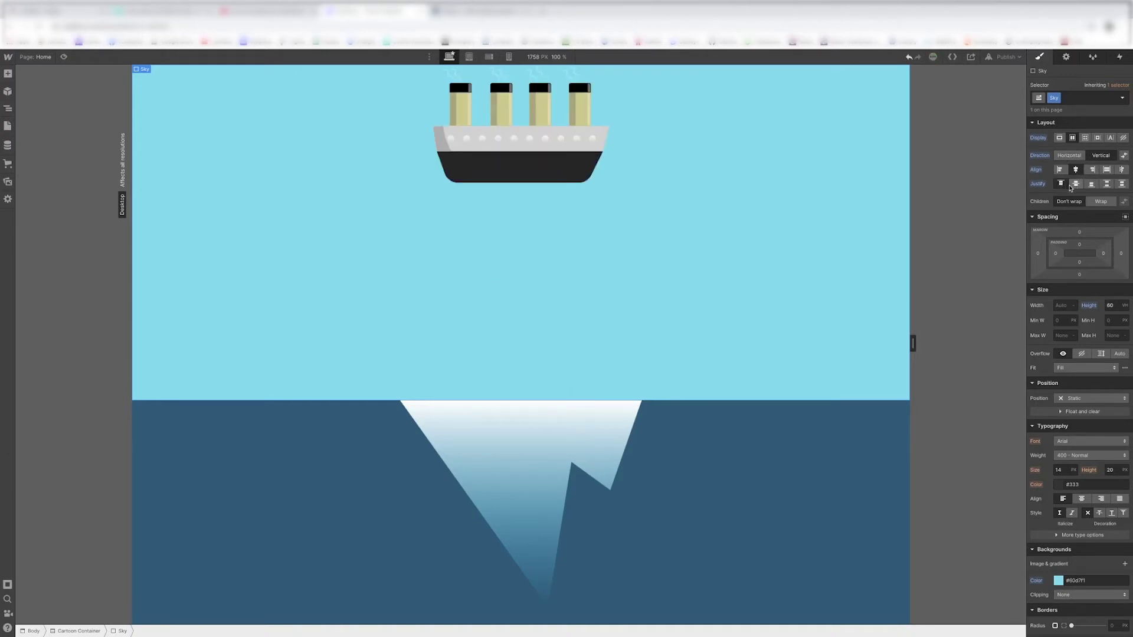
pyautogui.click(1091, 185)
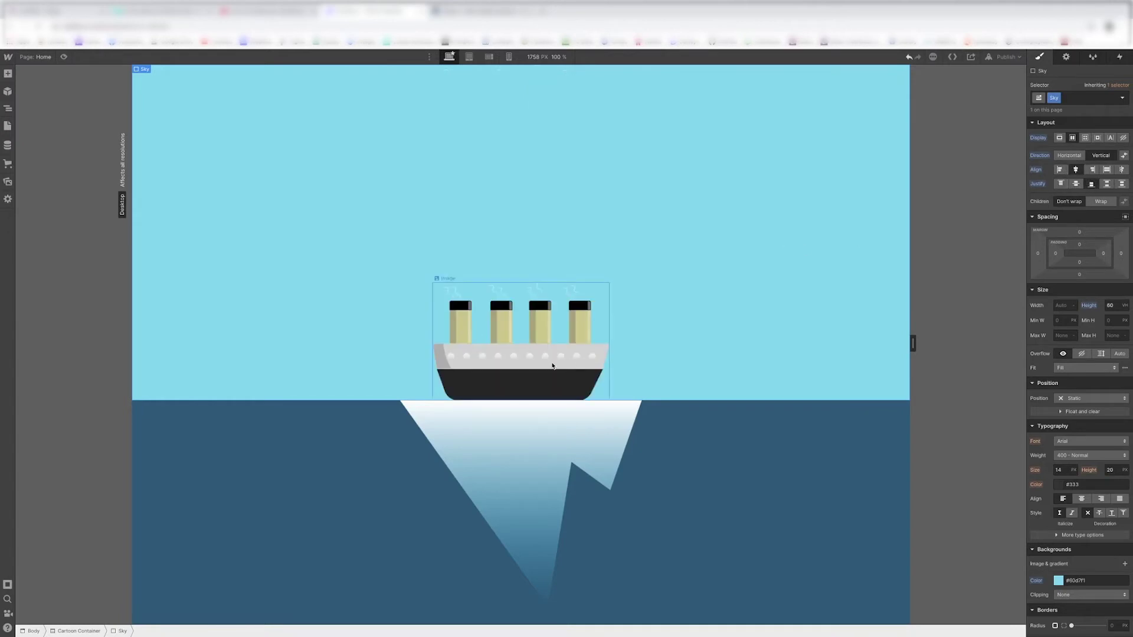
pyautogui.click(552, 366)
# Step: Set the iceberg image's width to 400 px
pyautogui.doubleClick(1054, 97)
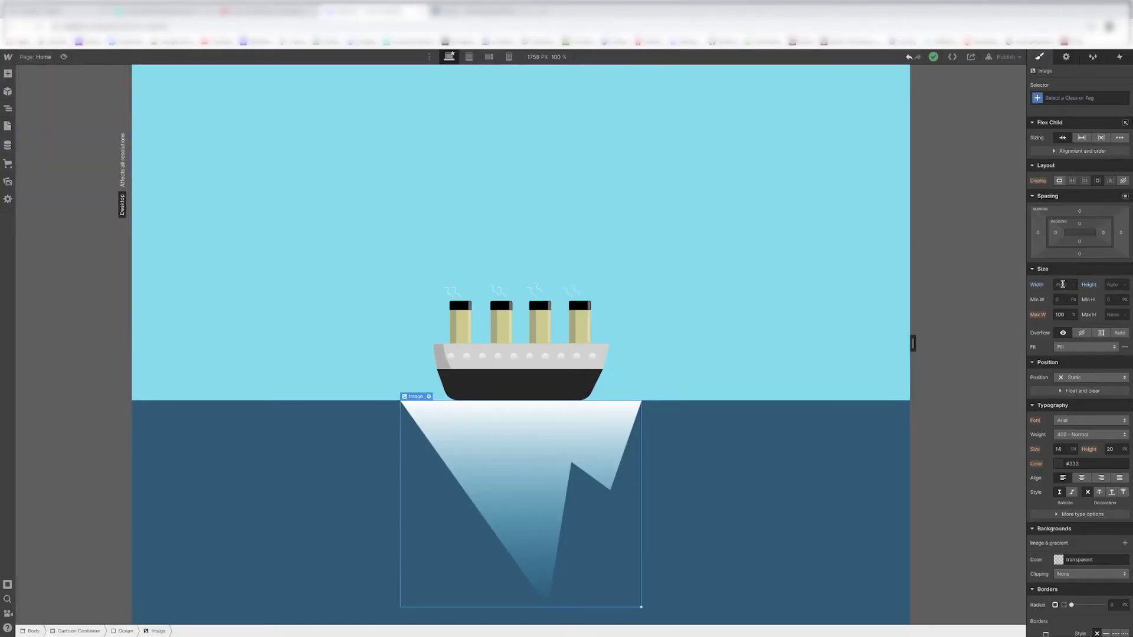
pyautogui.click(1069, 285)
pyautogui.write('400')
pyautogui.press('Return')
pyautogui.press('Escape')
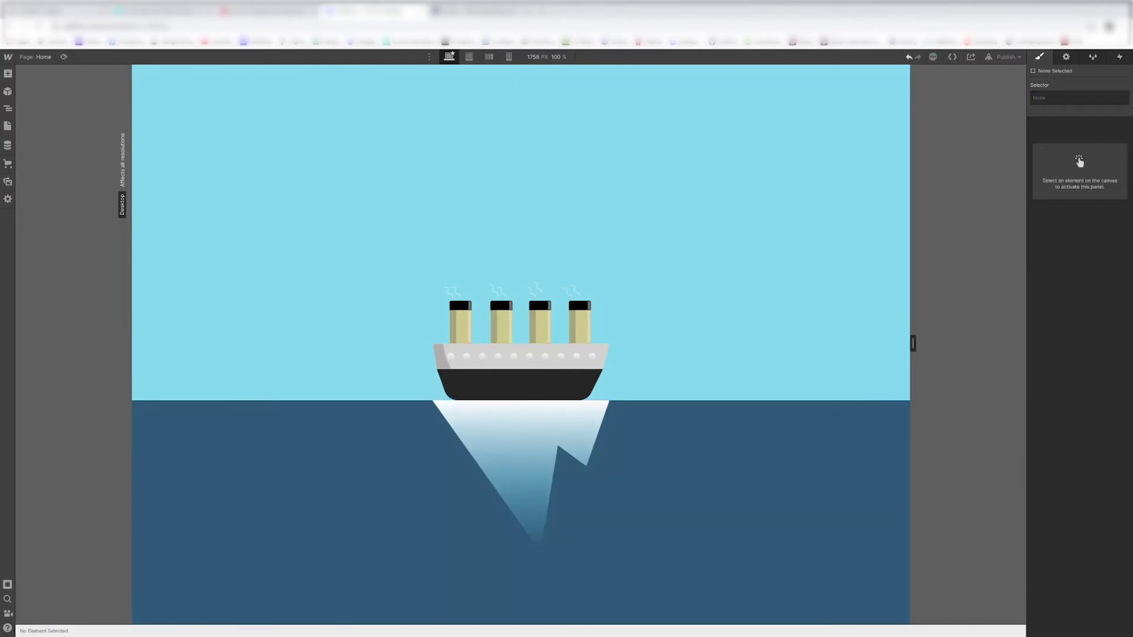
# Step: Check the ship and iceberg alignment at narrow and wide canvas widths and against the Figma mockup
pyautogui.moveTo(914, 343)
pyautogui.mouseDown()
pyautogui.moveTo(710, 339)
pyautogui.moveTo(973, 343)
pyautogui.mouseUp()
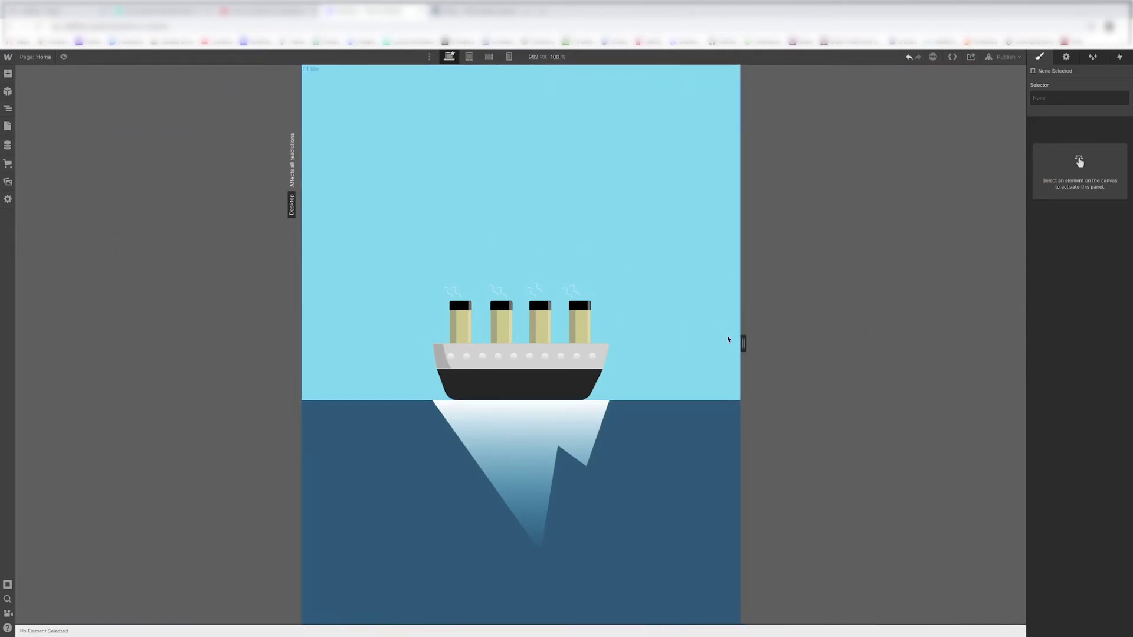
pyautogui.moveTo(743, 344); pyautogui.dragTo(859, 343)
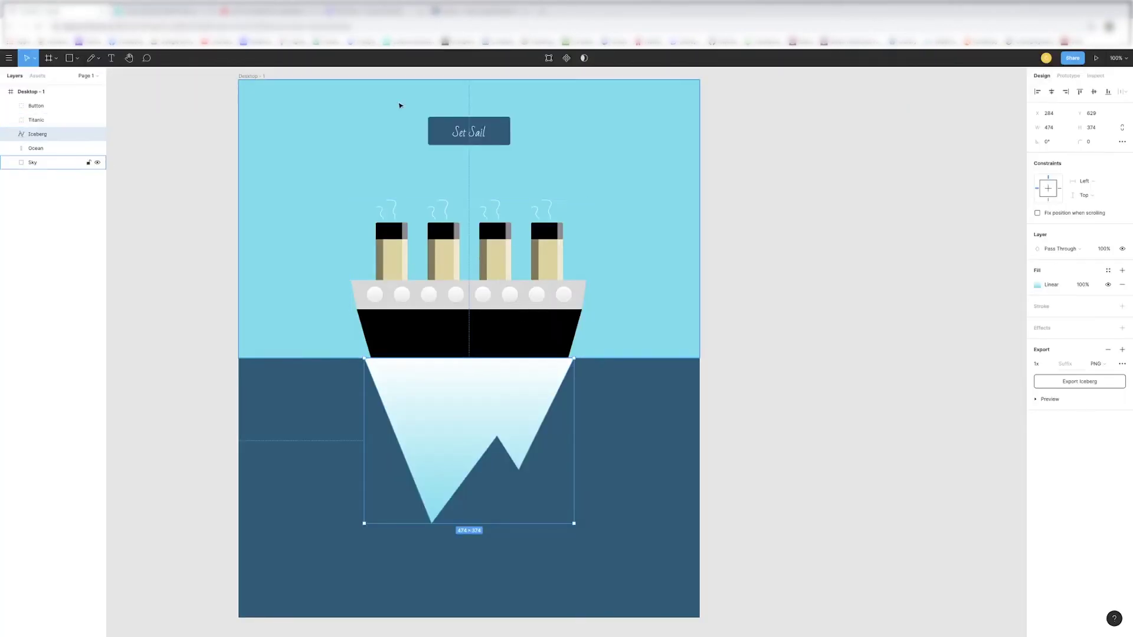
pyautogui.click(434, 13)
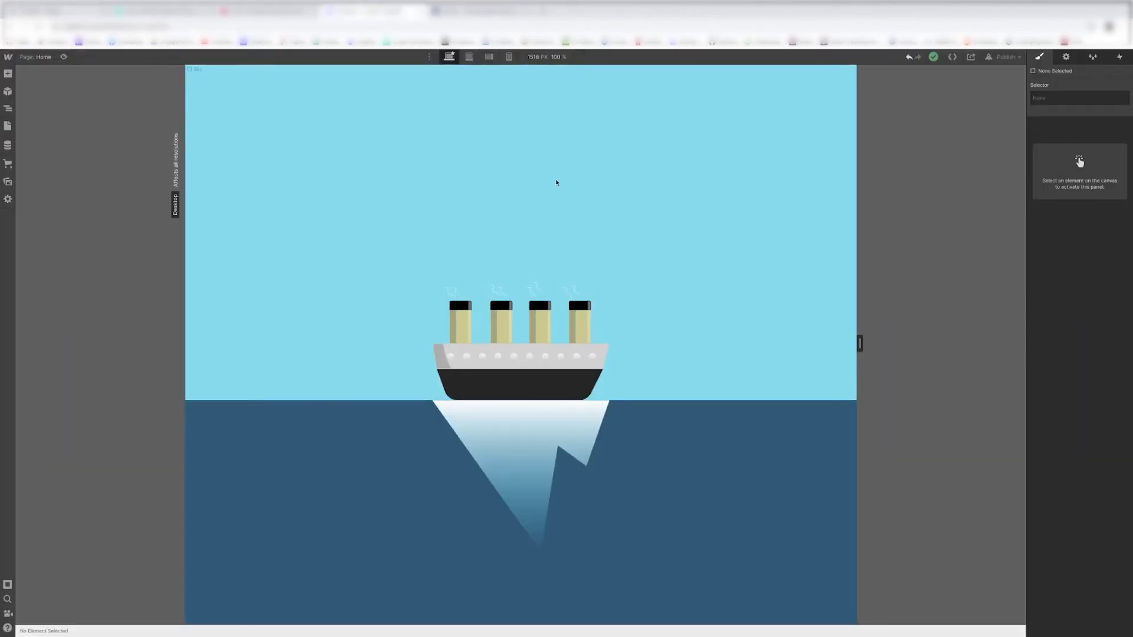
# Step: Add a Button element into the Sky section
pyautogui.click(596, 313)
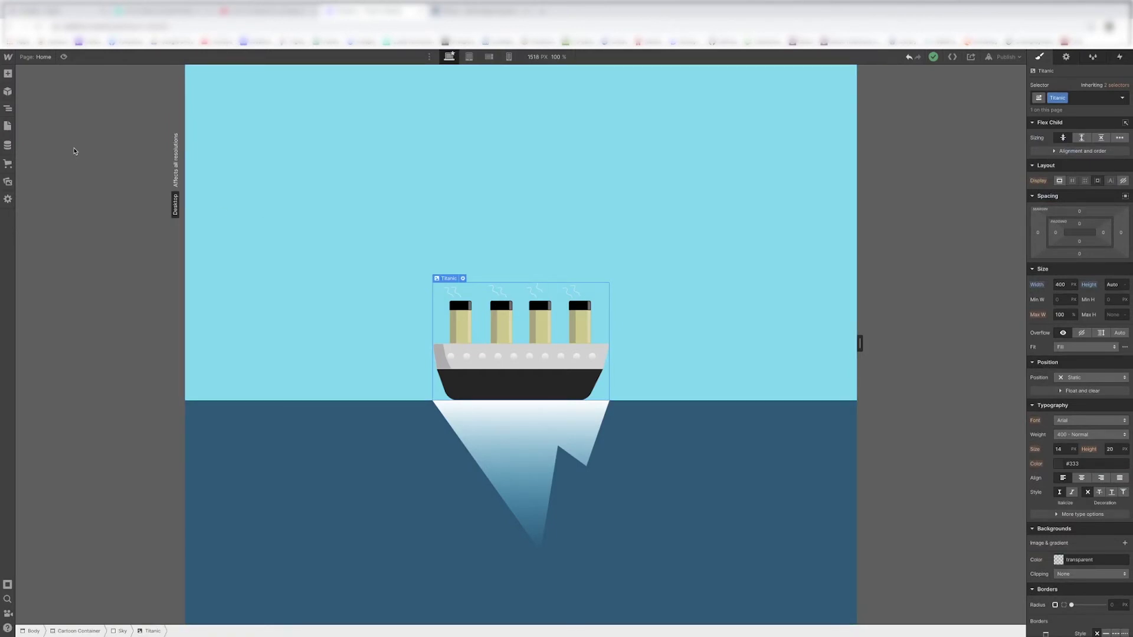
pyautogui.click(12, 109)
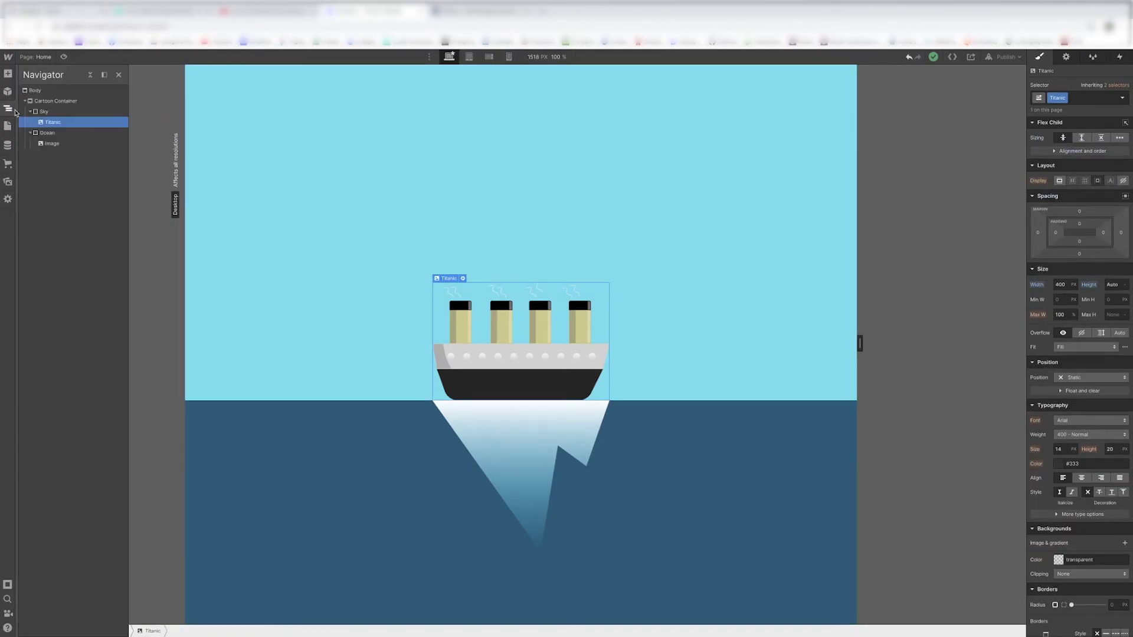
pyautogui.click(44, 111)
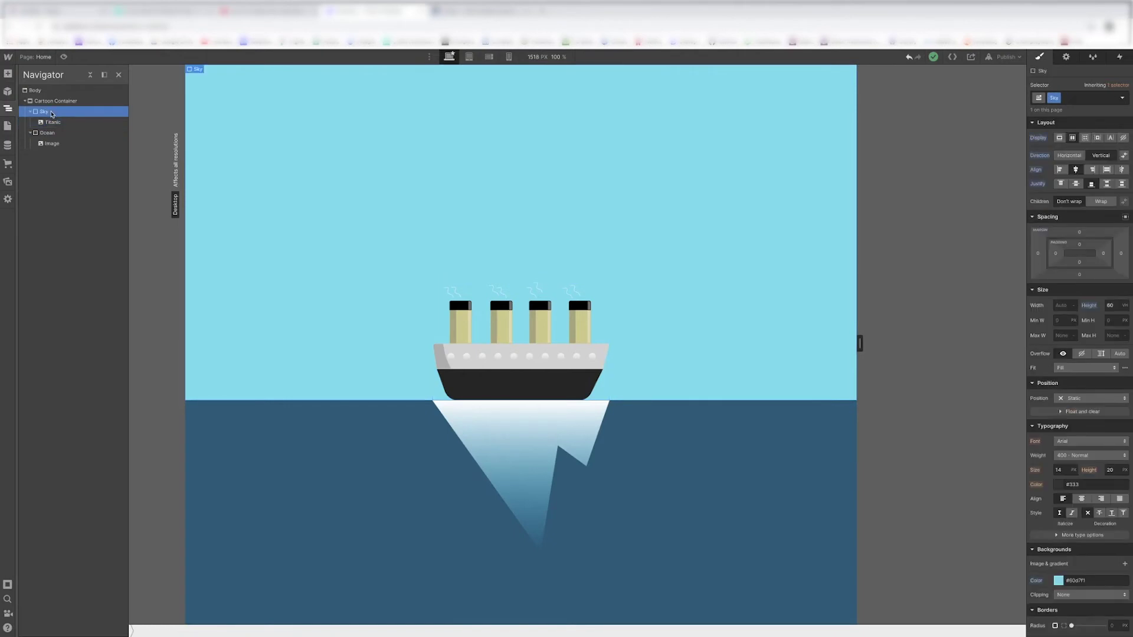
pyautogui.press('a')
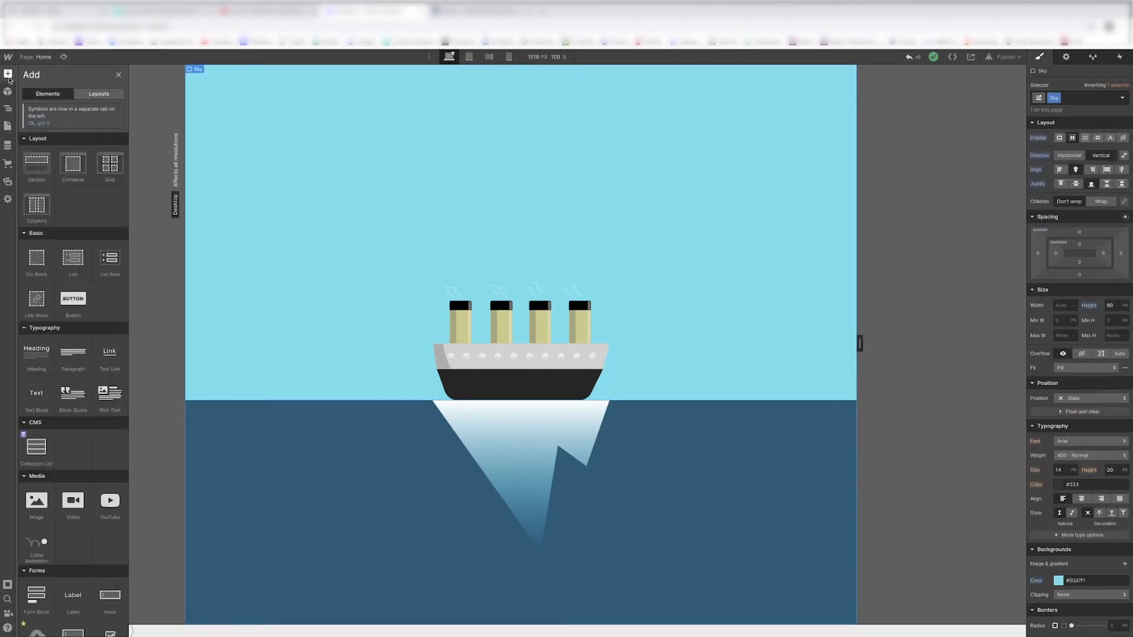
pyautogui.click(87, 297)
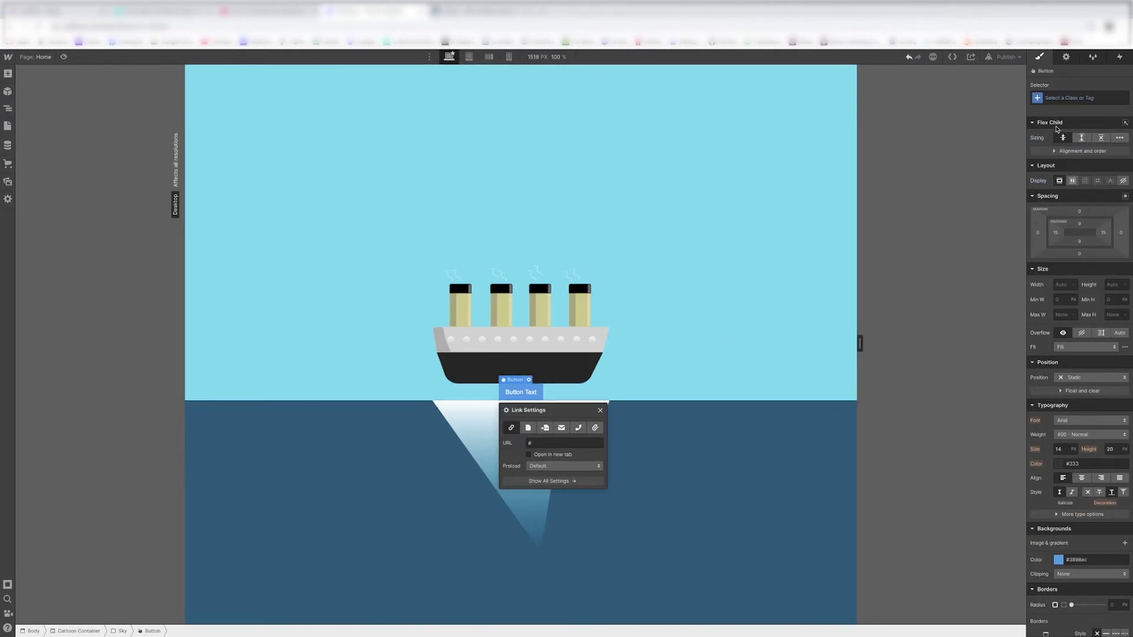
# Step: Move the button above the Titanic image and set Sky's Direction to Horizontal
pyautogui.click(8, 108)
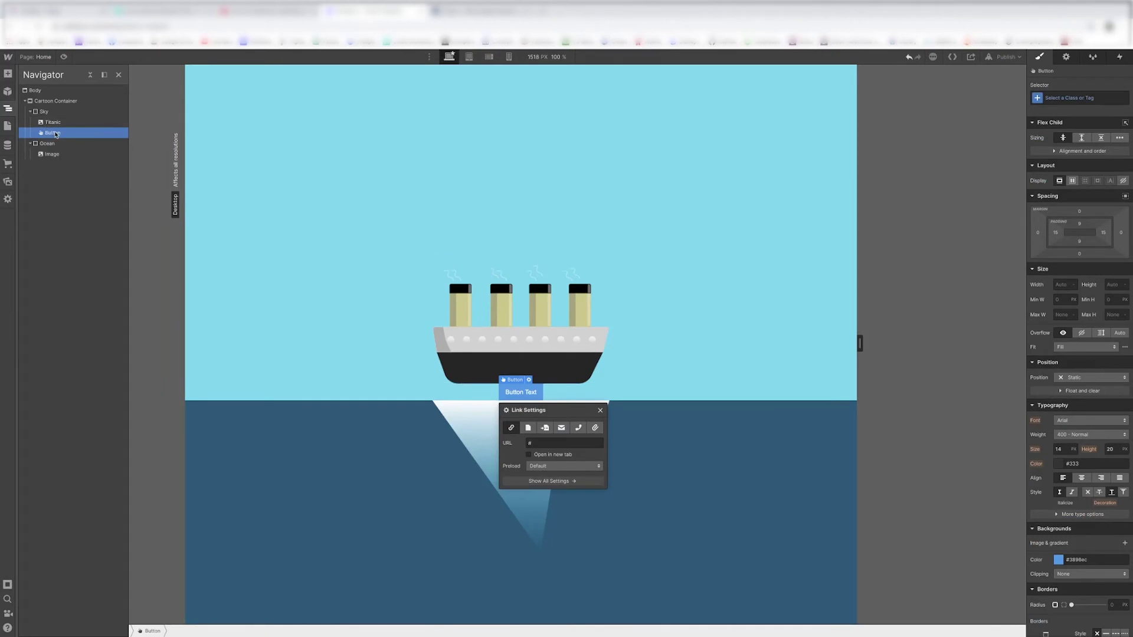
pyautogui.moveTo(56, 134); pyautogui.dragTo(57, 120)
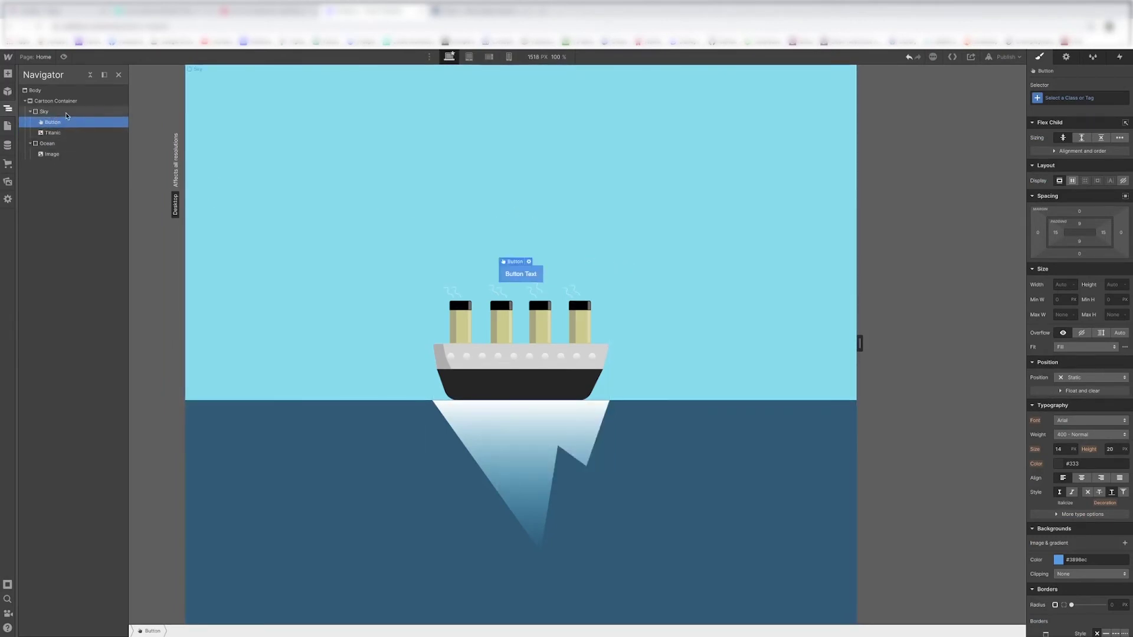
pyautogui.click(213, 211)
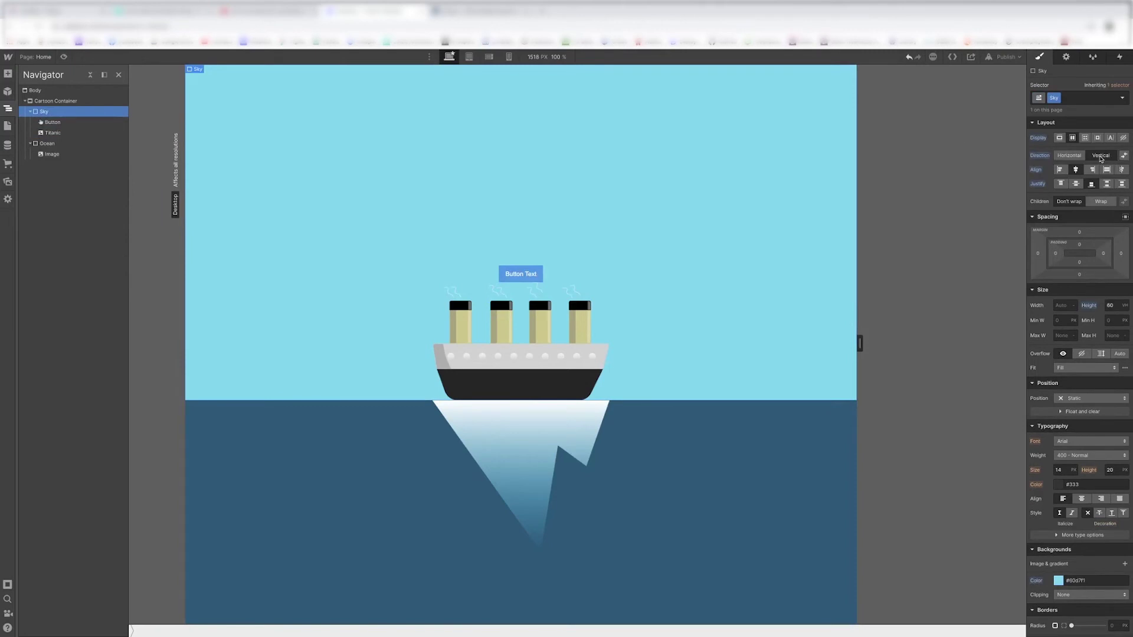
pyautogui.click(1075, 158)
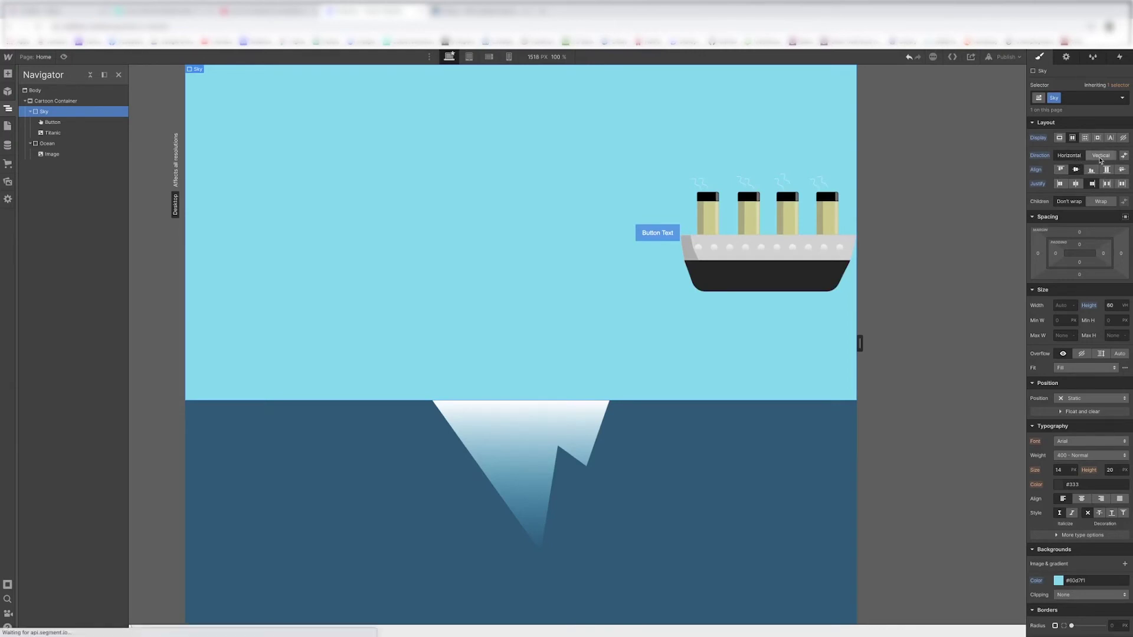
# Step: Switch Sky back to Vertical and give the button a large bottom margin
pyautogui.click(1101, 157)
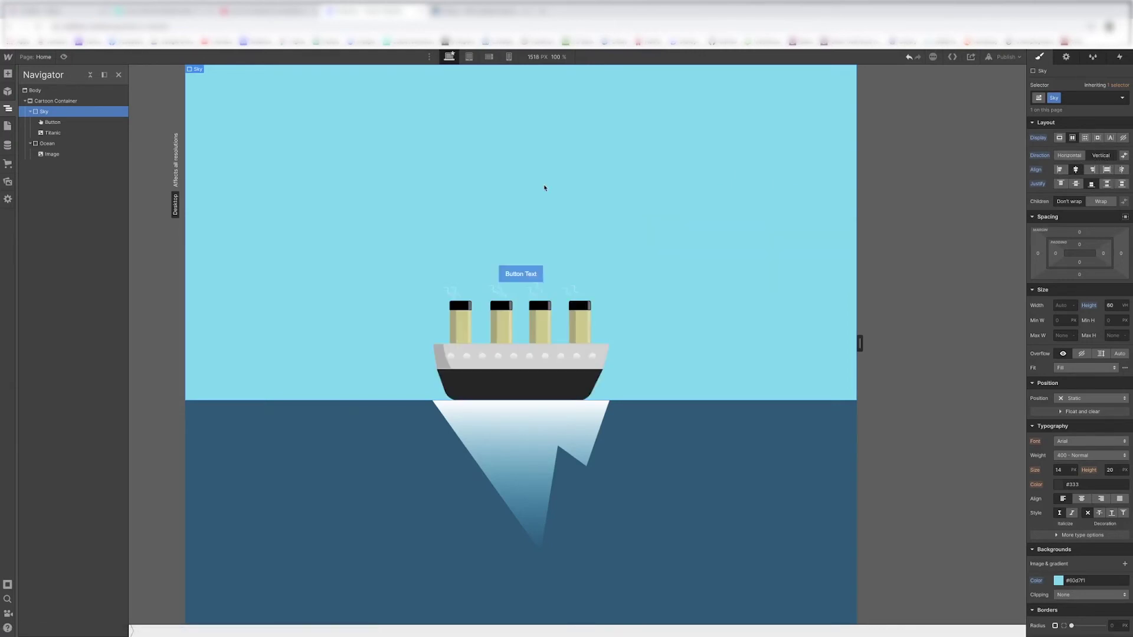
pyautogui.click(52, 121)
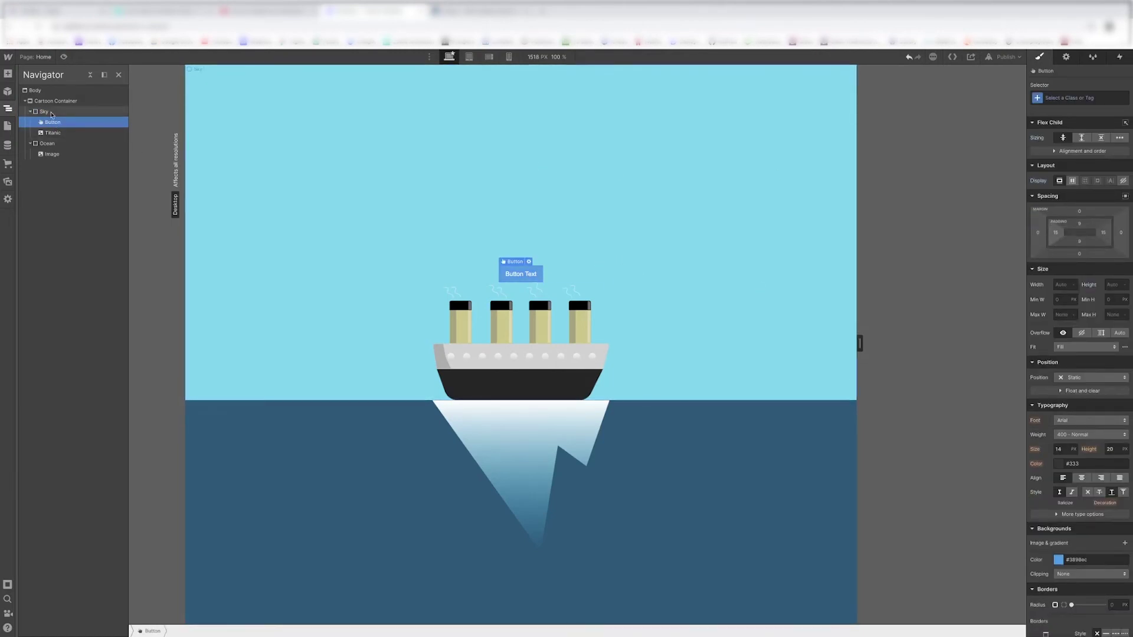
pyautogui.click(537, 186)
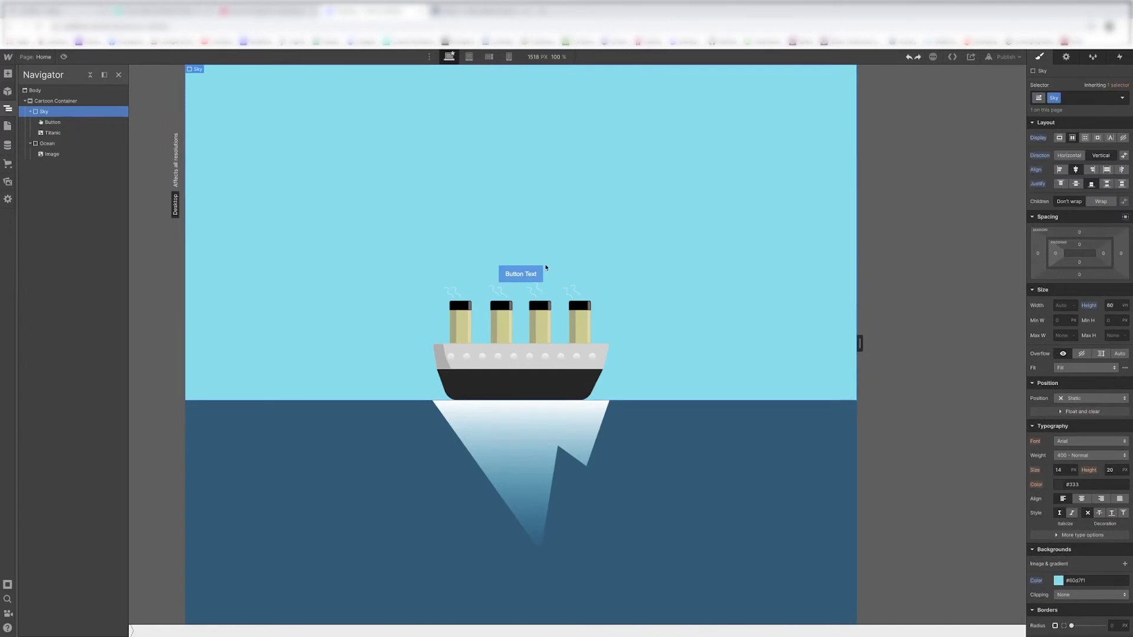
pyautogui.click(519, 274)
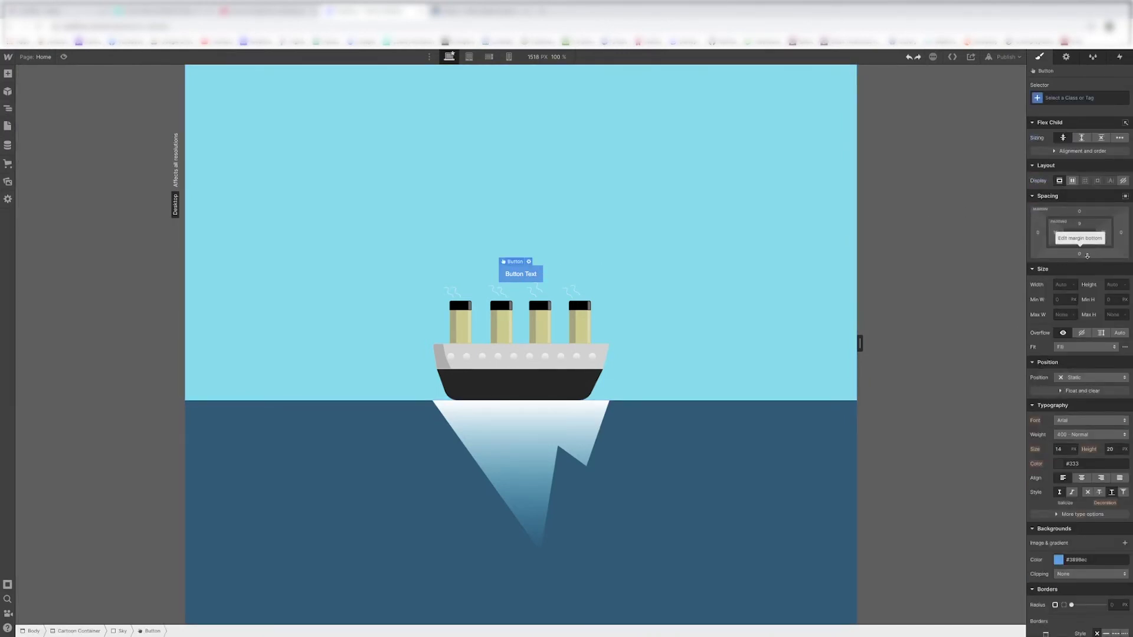
pyautogui.moveTo(1086, 258); pyautogui.dragTo(1074, 325)
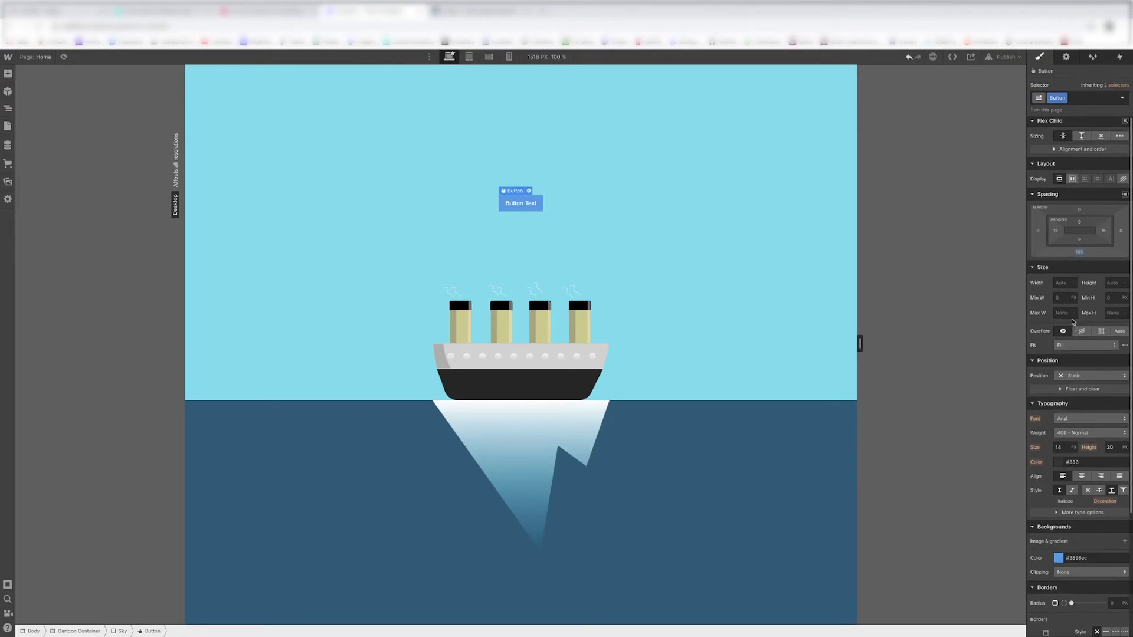
pyautogui.click(1008, 316)
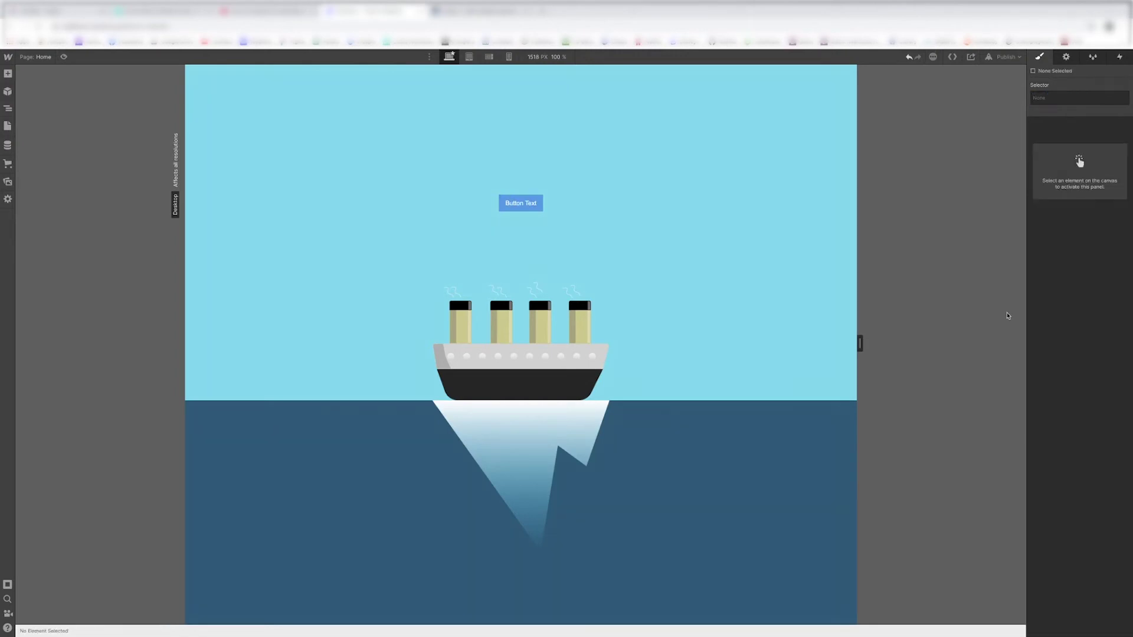
pyautogui.click(514, 205)
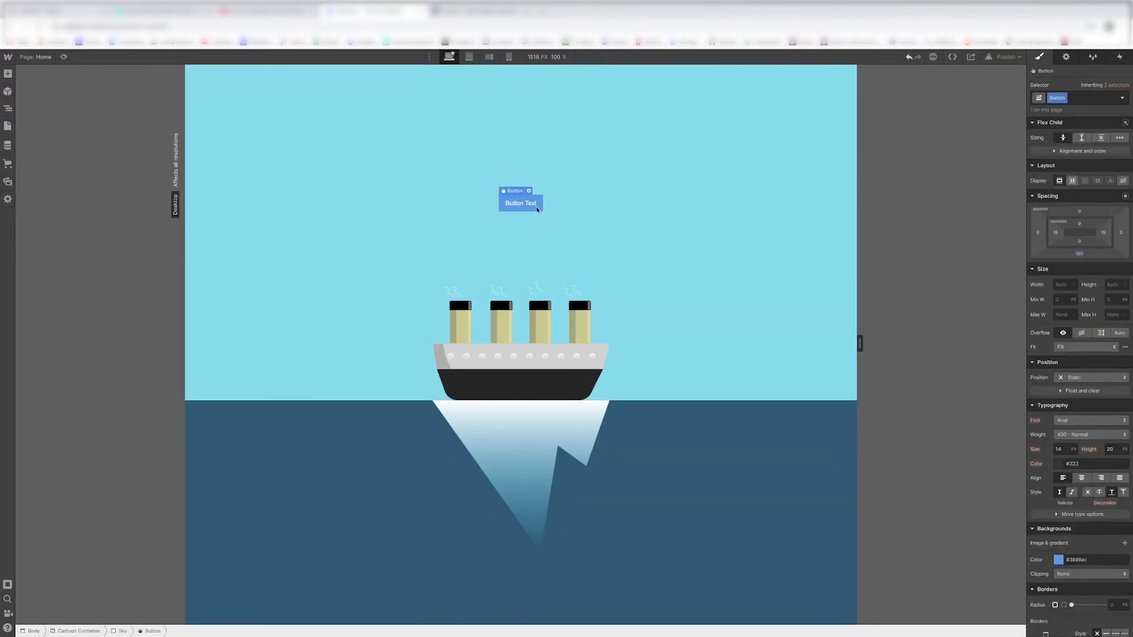
# Step: Set the button's background colour to hex #1a587b
pyautogui.scroll(-3, 1084, 380)
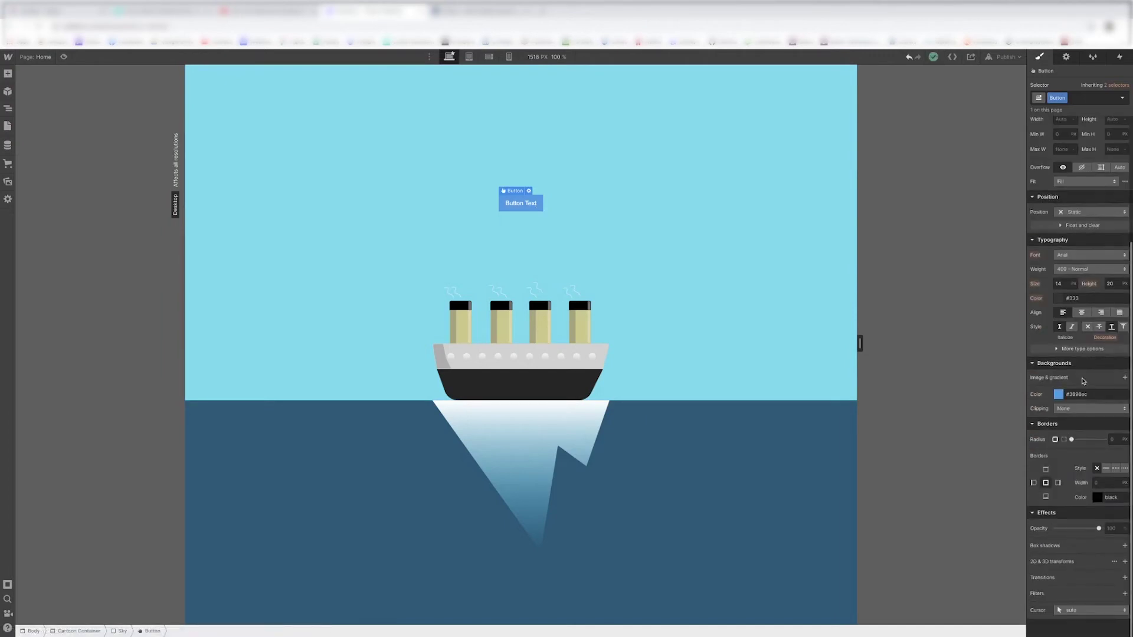
pyautogui.click(1059, 396)
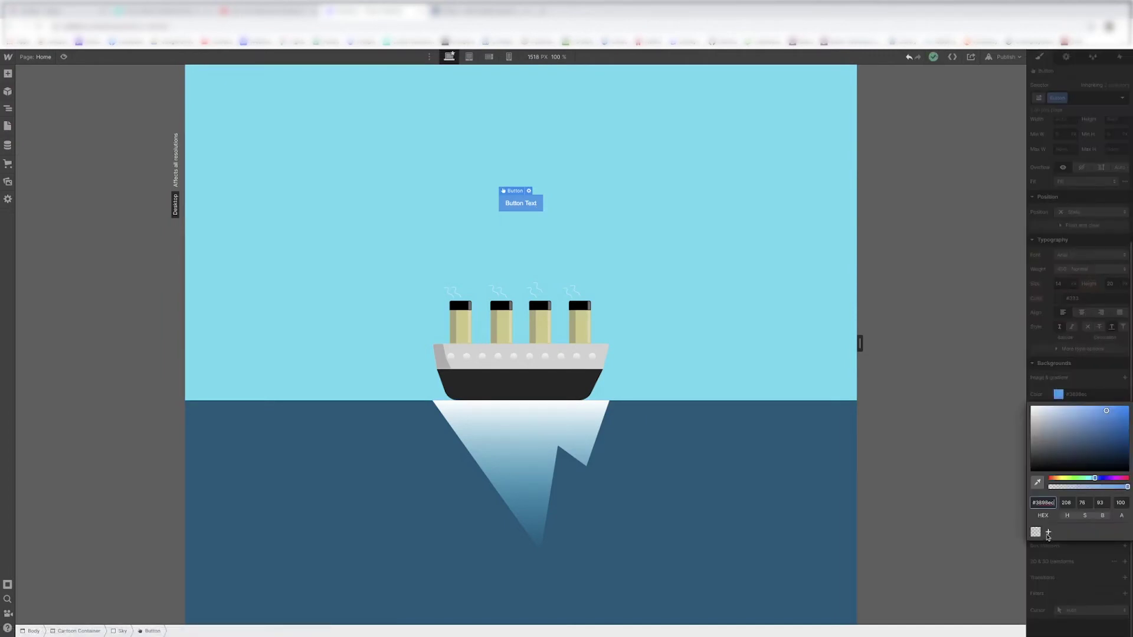
pyautogui.doubleClick(1045, 503)
pyautogui.write('1a5887b')
pyautogui.press('Return')
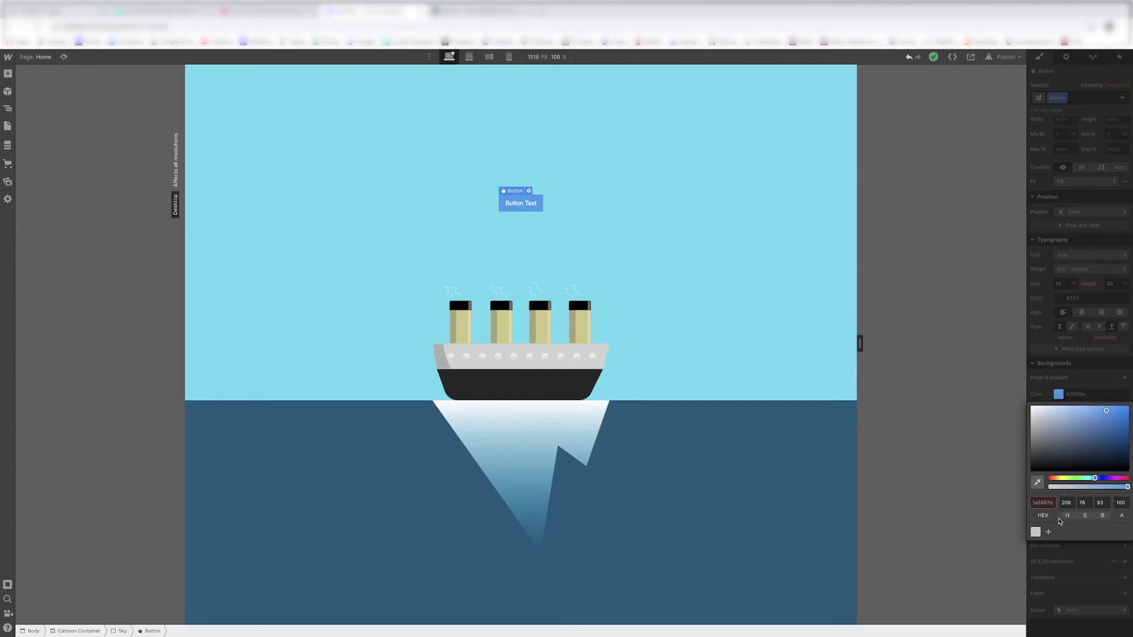
pyautogui.click(1045, 503)
pyautogui.press('BackSpace')
# Step: Save that dark blue as a colour swatch named Ocean
pyautogui.click(1049, 532)
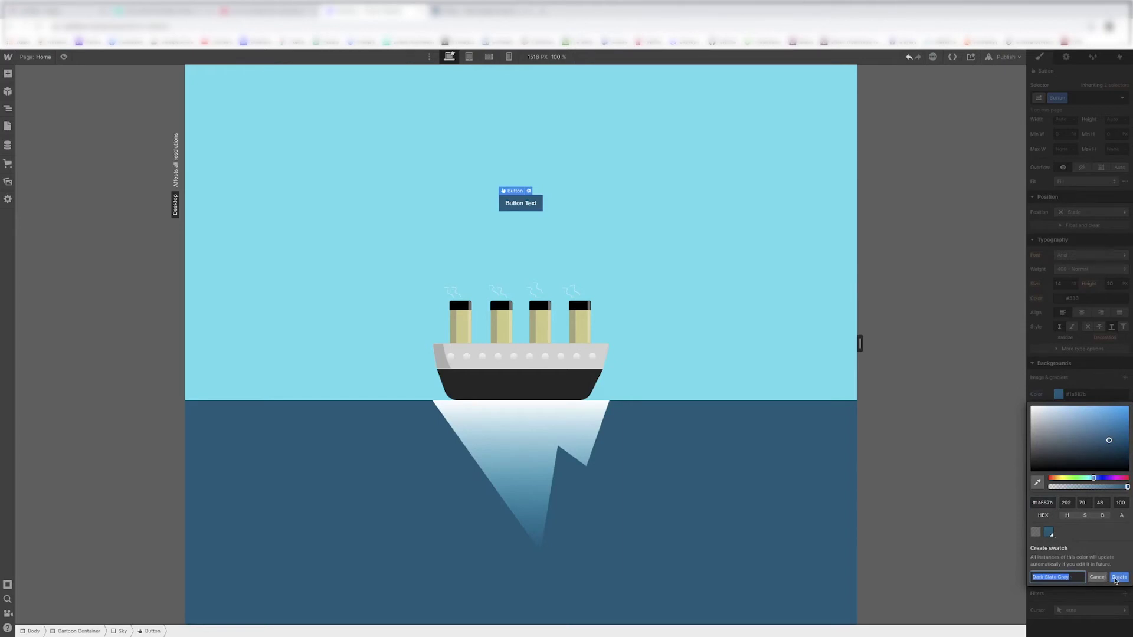
pyautogui.write('Dc')
pyautogui.press('Return')
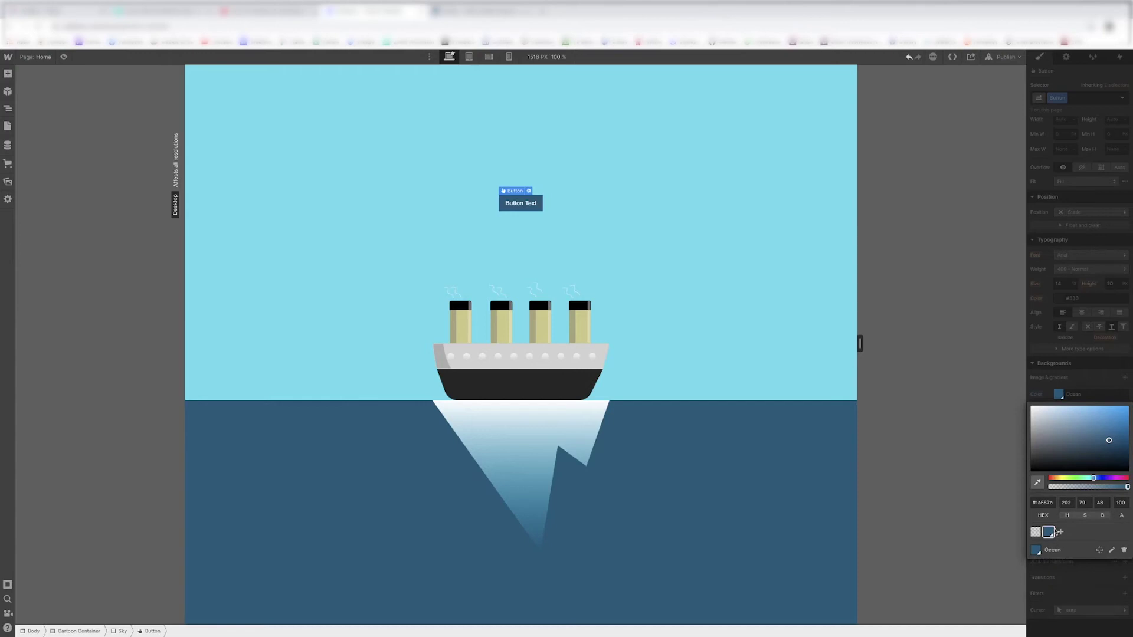
pyautogui.press('Escape')
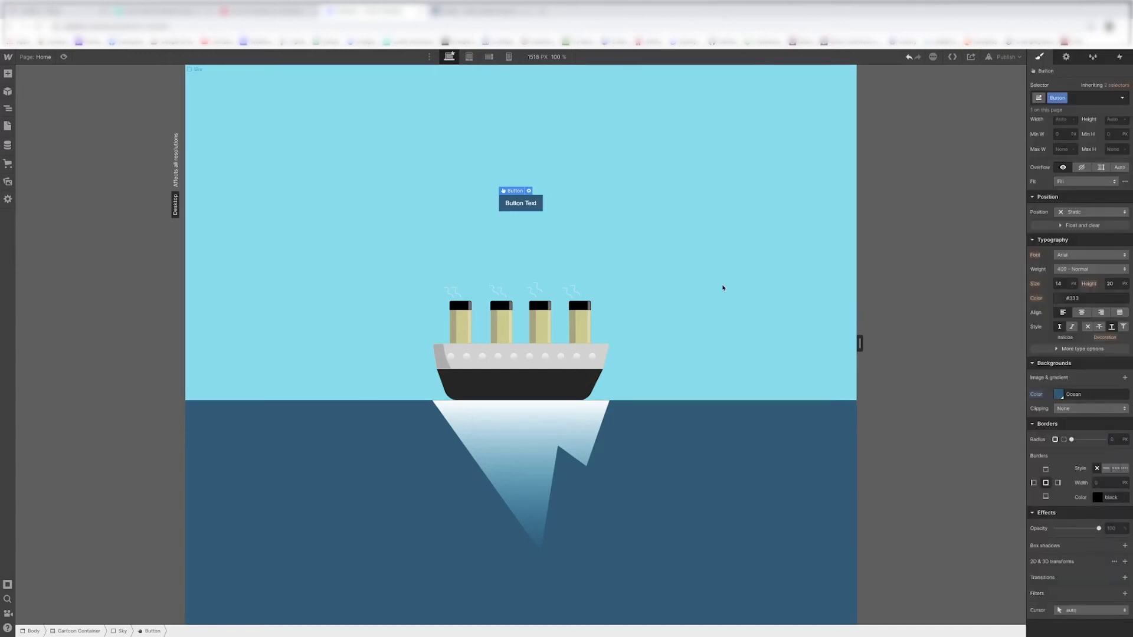
# Step: Replace the button's label text with 'Set Sail'
pyautogui.doubleClick(531, 201)
pyautogui.hotkey('ctrl', 'a')
pyautogui.write('Set S')
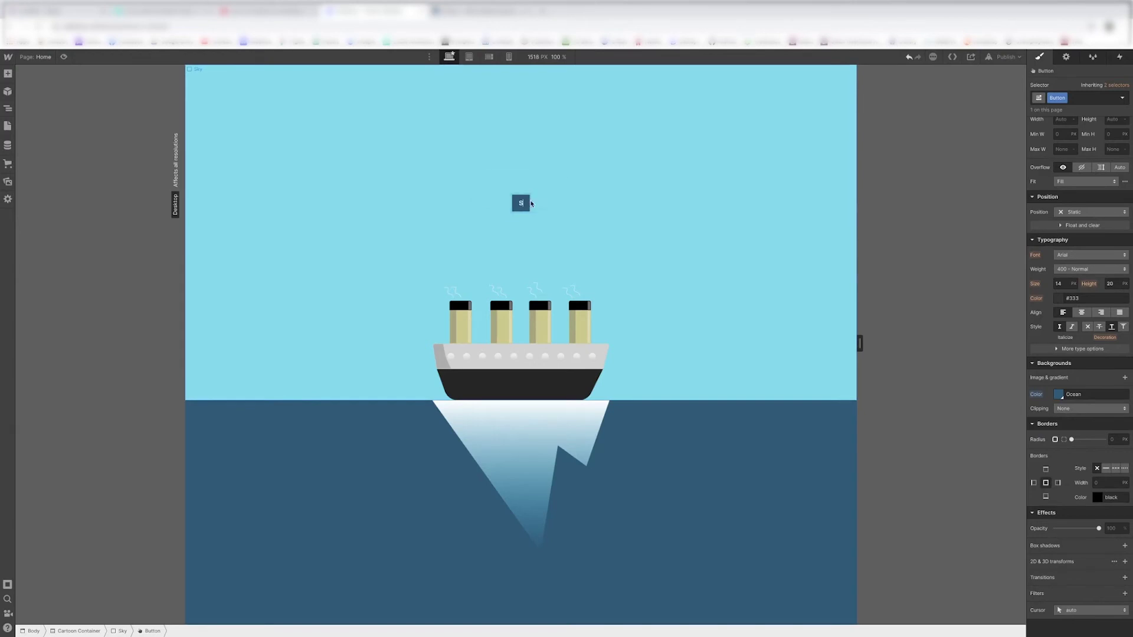
pyautogui.write('a')
pyautogui.click(567, 207)
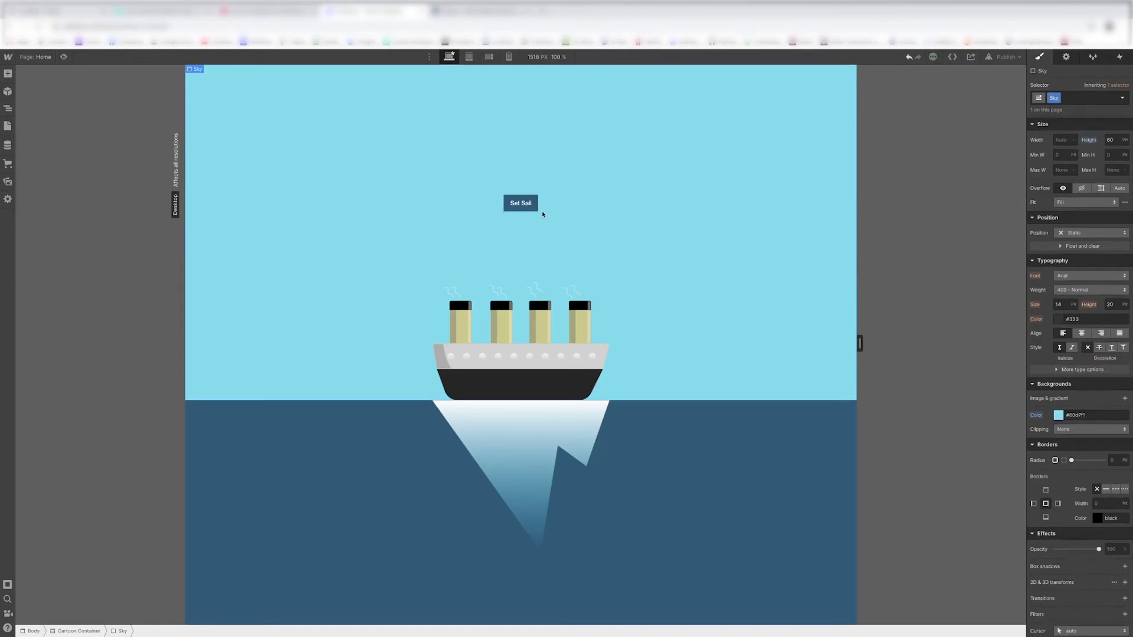
# Step: Select the page Body and review its font list, leaving it on Arial
pyautogui.click(527, 208)
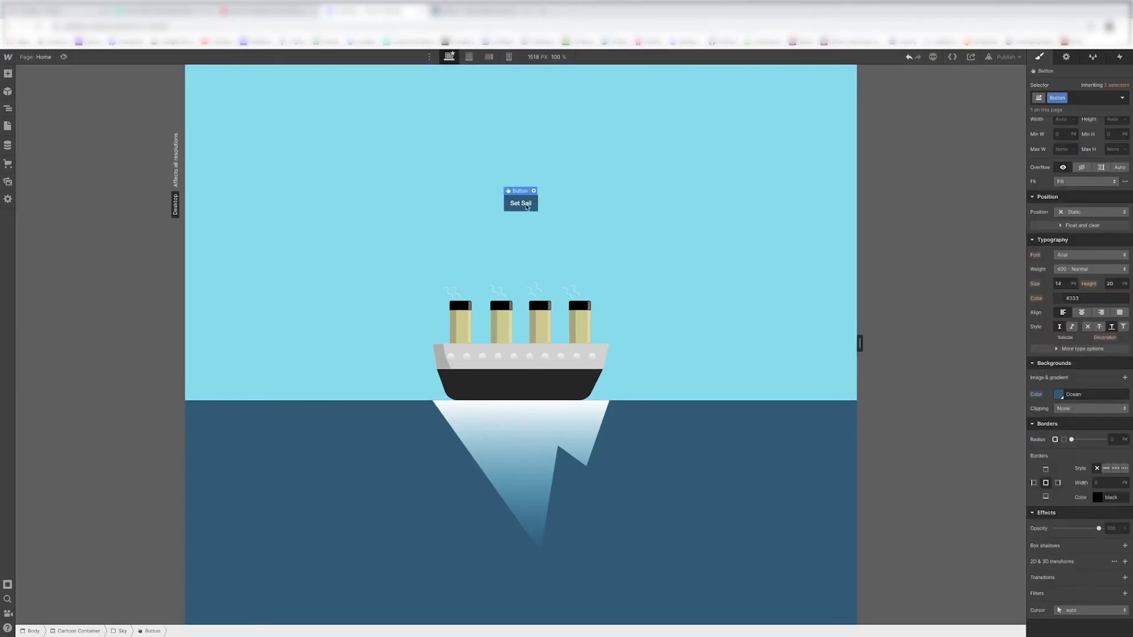
pyautogui.click(9, 110)
pyautogui.click(454, 147)
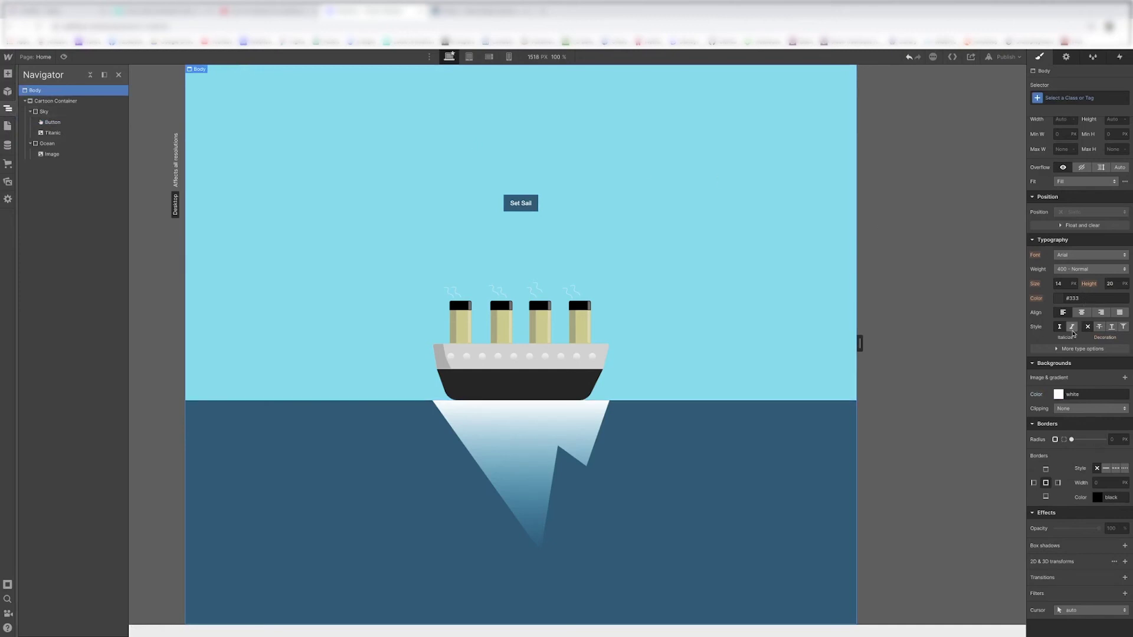
pyautogui.click(1078, 256)
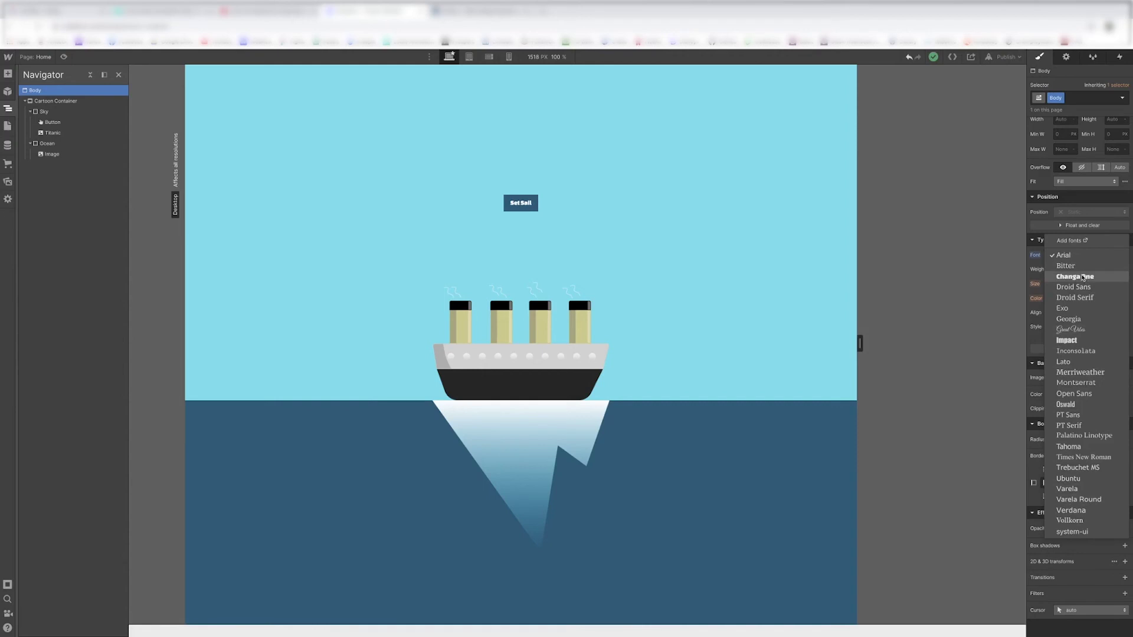
pyautogui.press('Escape')
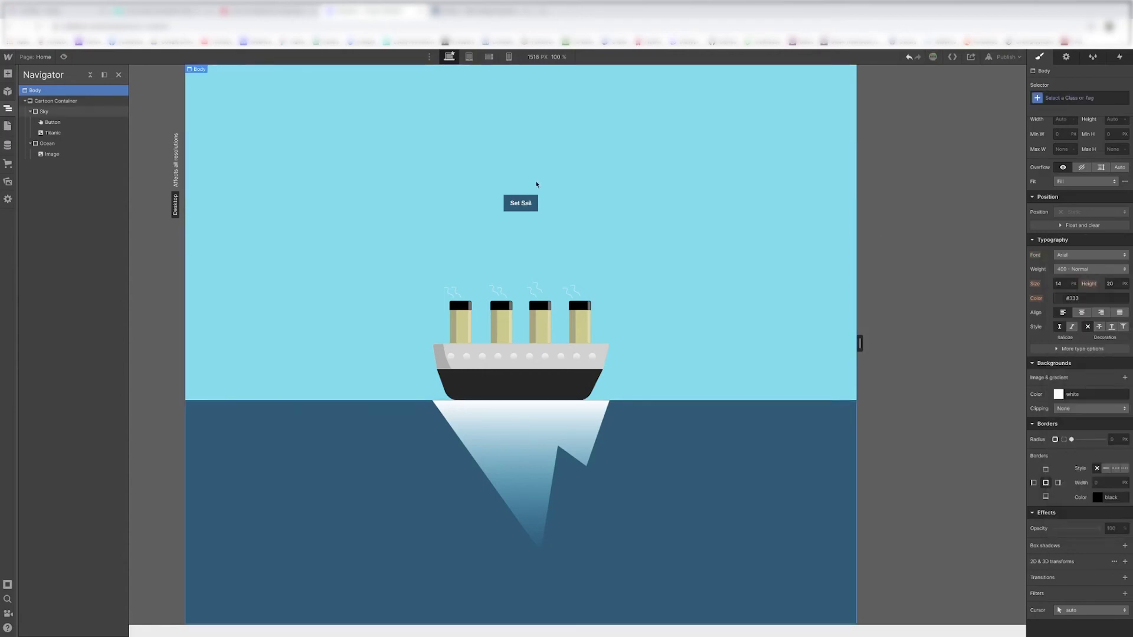
# Step: In project settings' Fonts, add the Google font Bad Script (regular, latin)
pyautogui.click(8, 57)
pyautogui.click(43, 80)
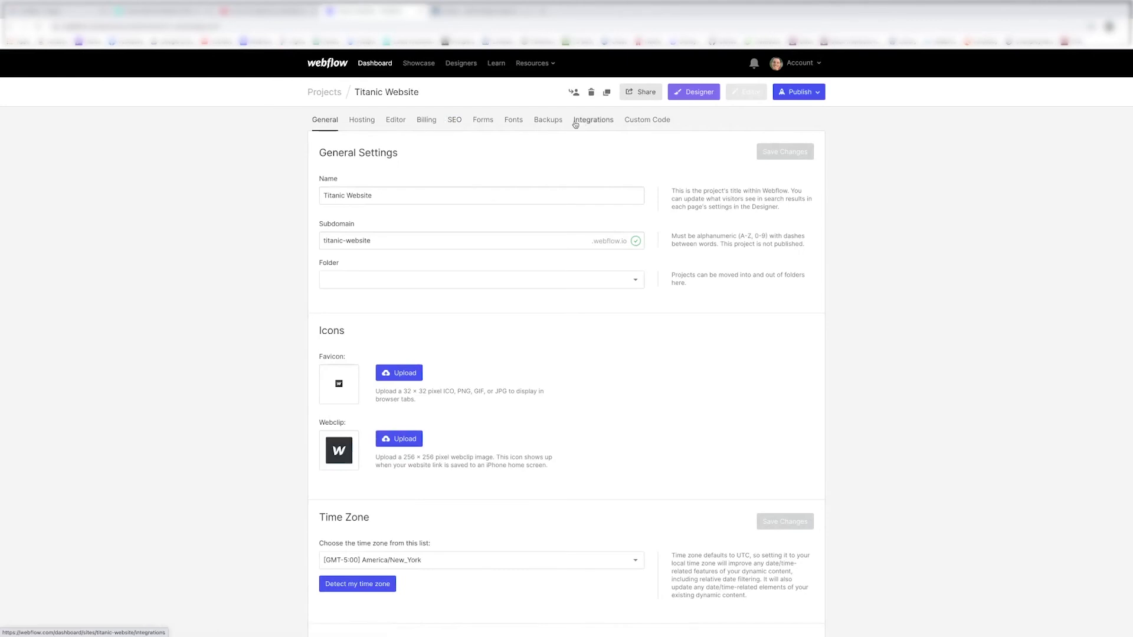
pyautogui.click(507, 121)
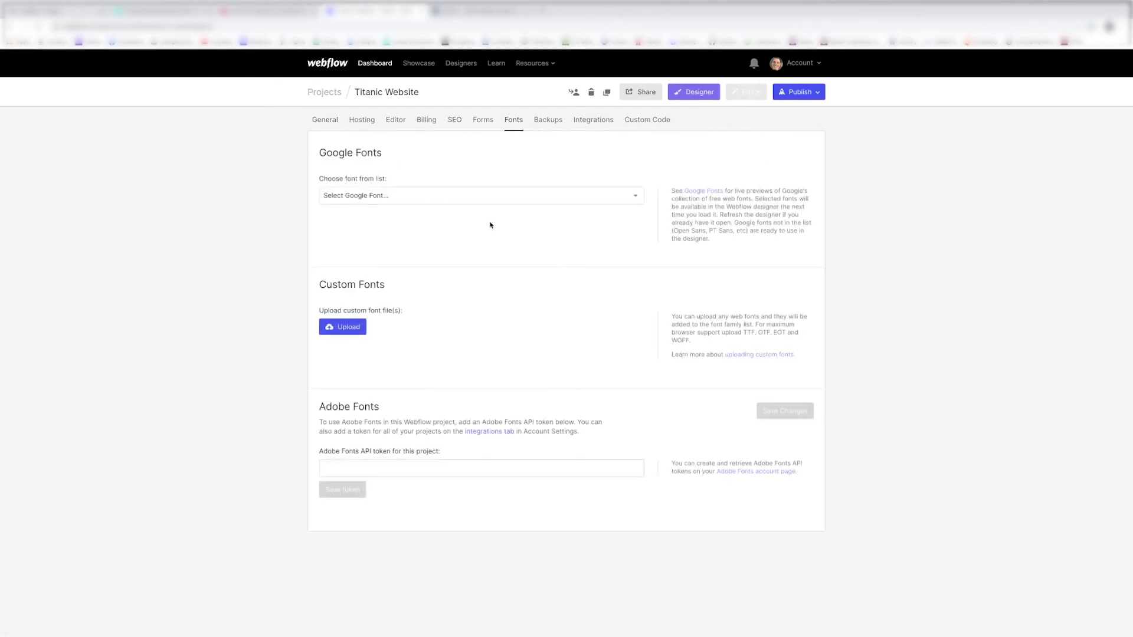
pyautogui.click(609, 198)
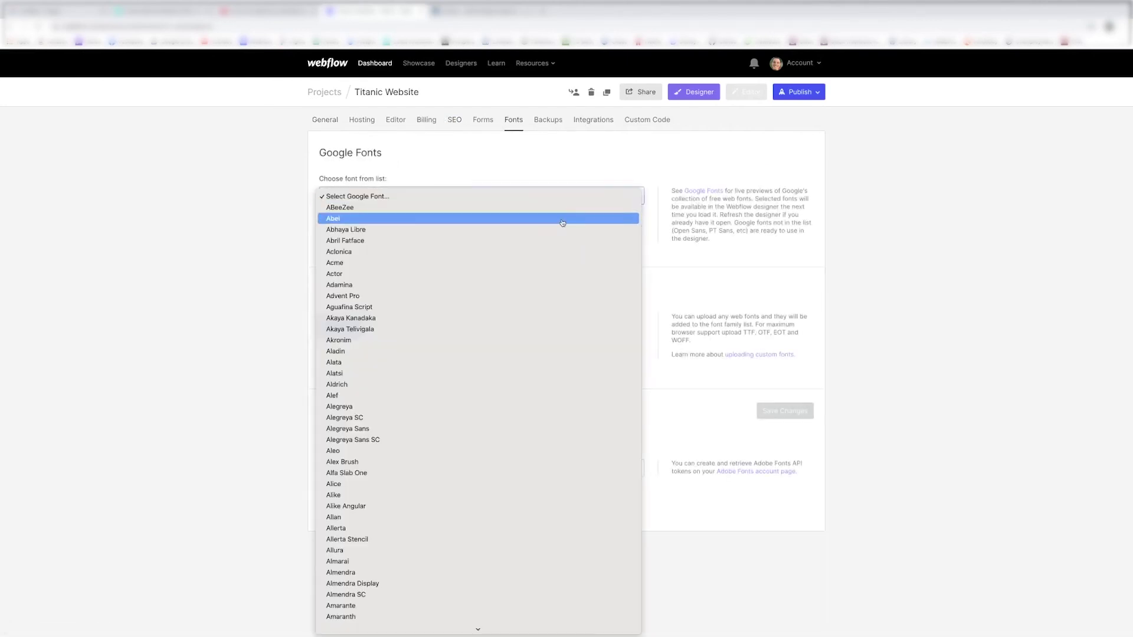
pyautogui.scroll(-3, 520, 250)
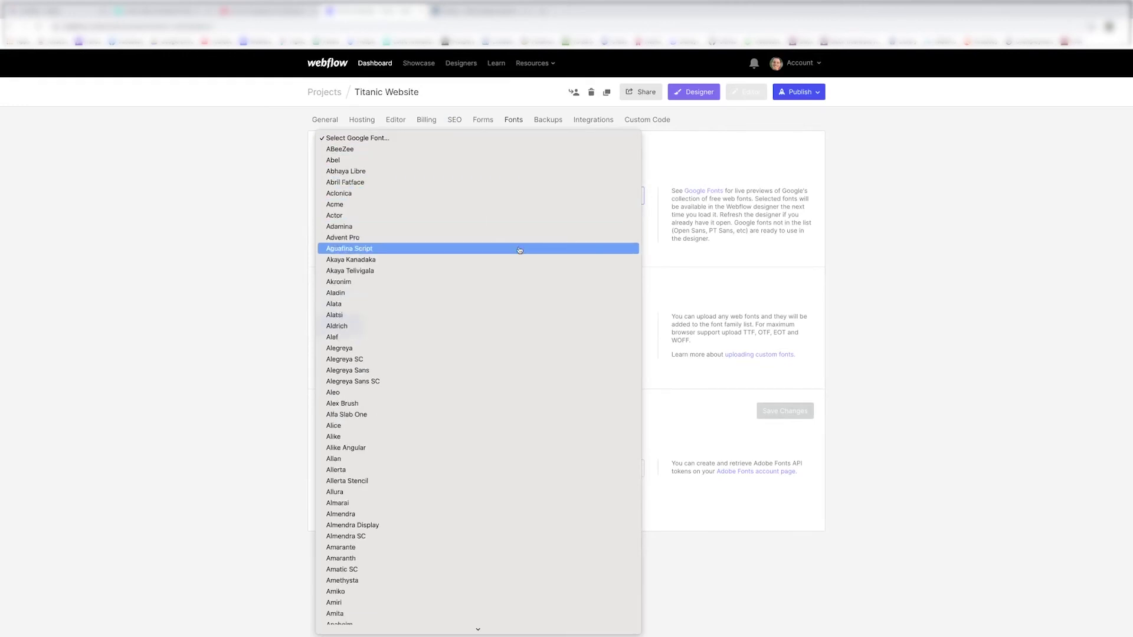
pyautogui.scroll(-20, 518, 247)
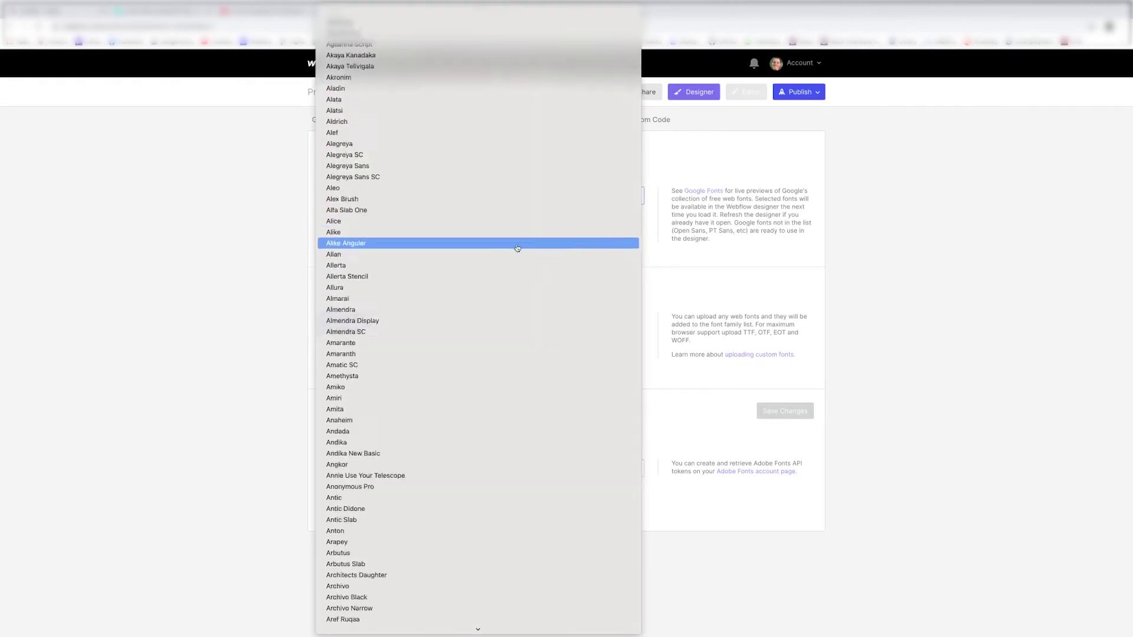
pyautogui.write('ba')
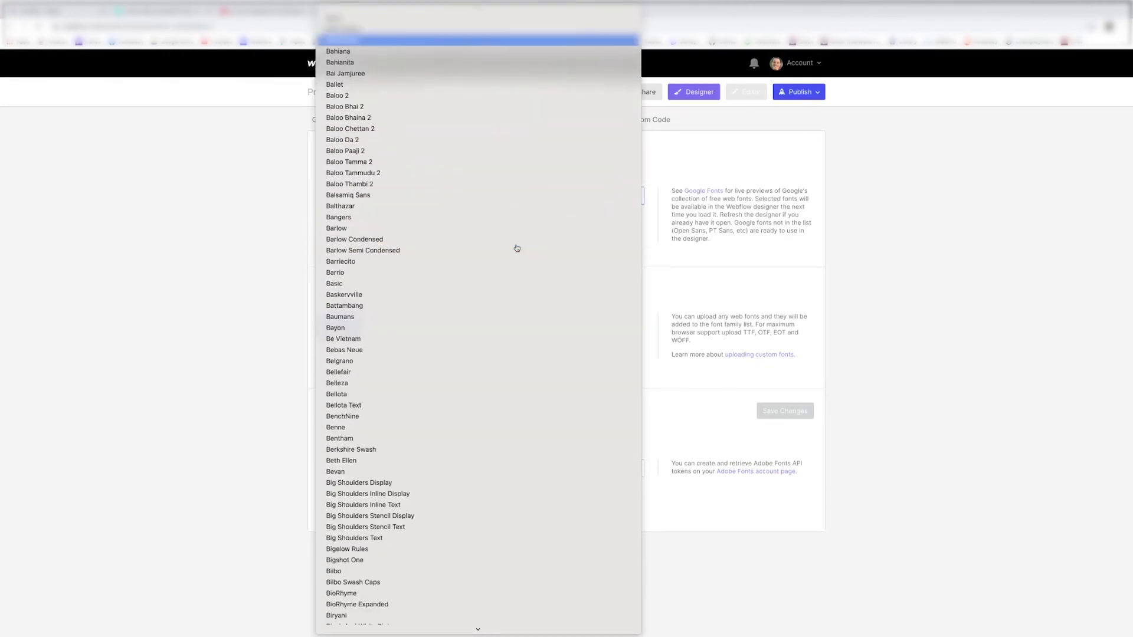
pyautogui.press('Return')
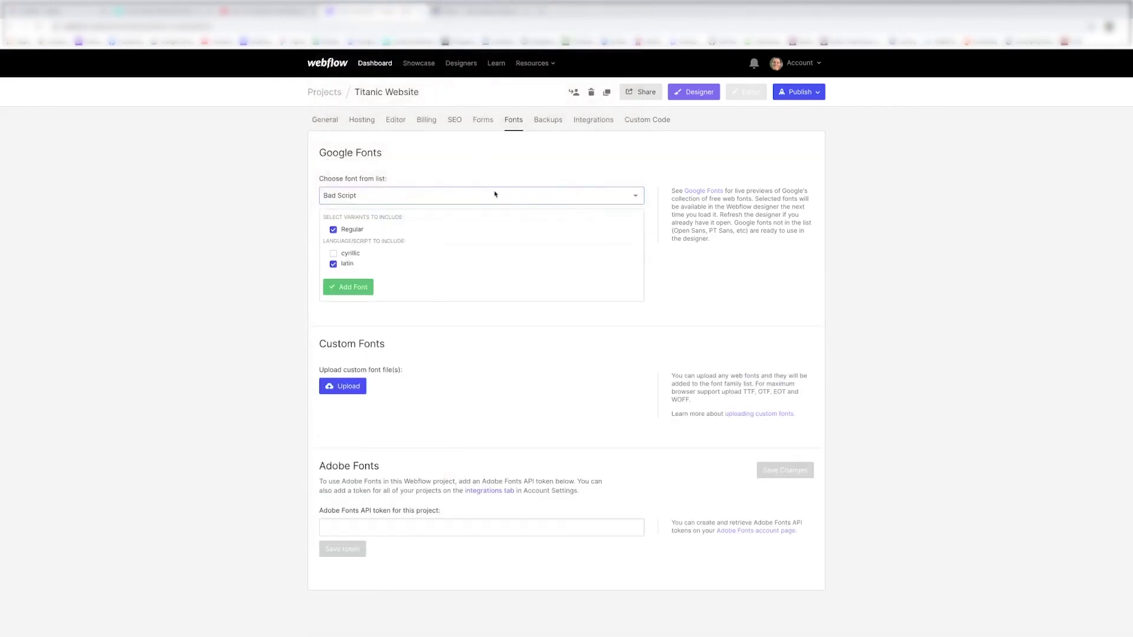
pyautogui.click(358, 289)
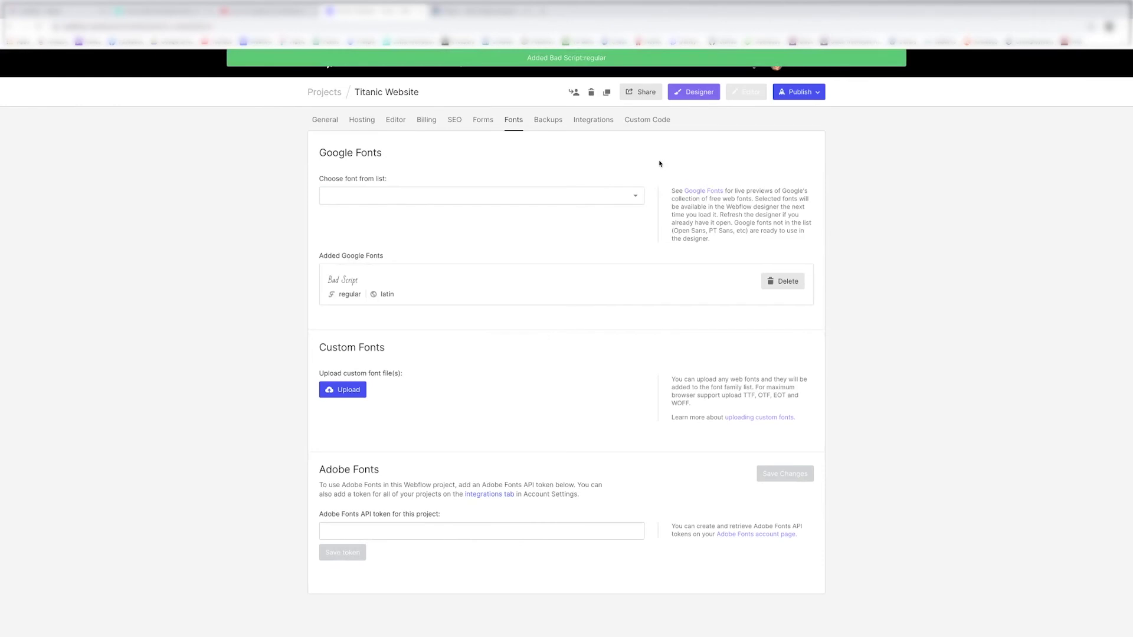
# Step: Back in the Designer, set the page Body's font to Bad Script
pyautogui.click(689, 96)
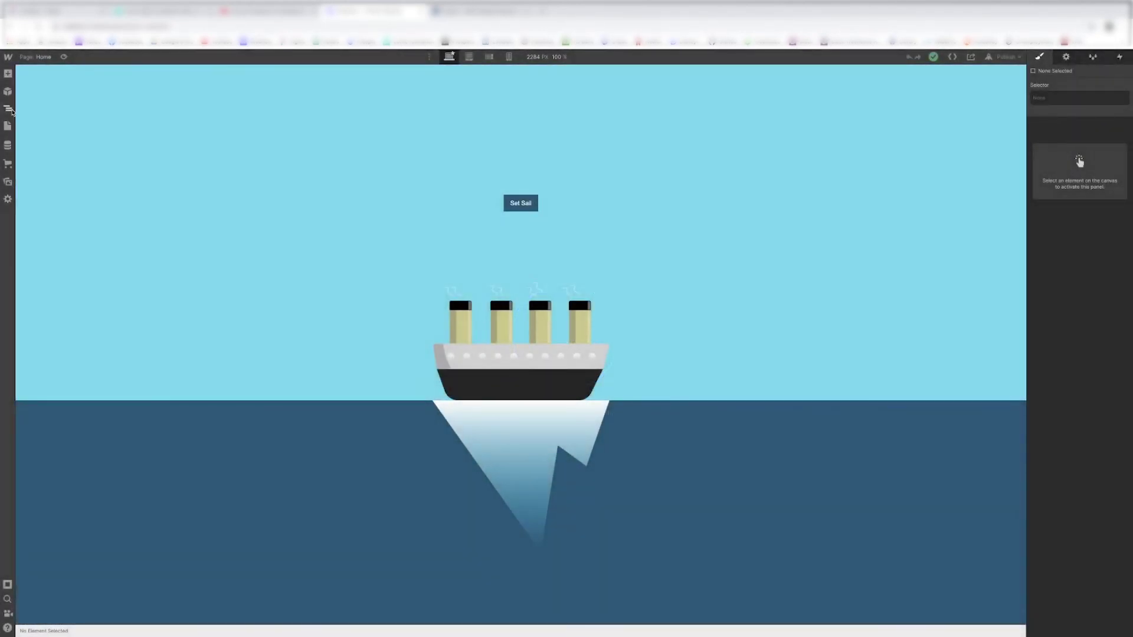
pyautogui.click(9, 110)
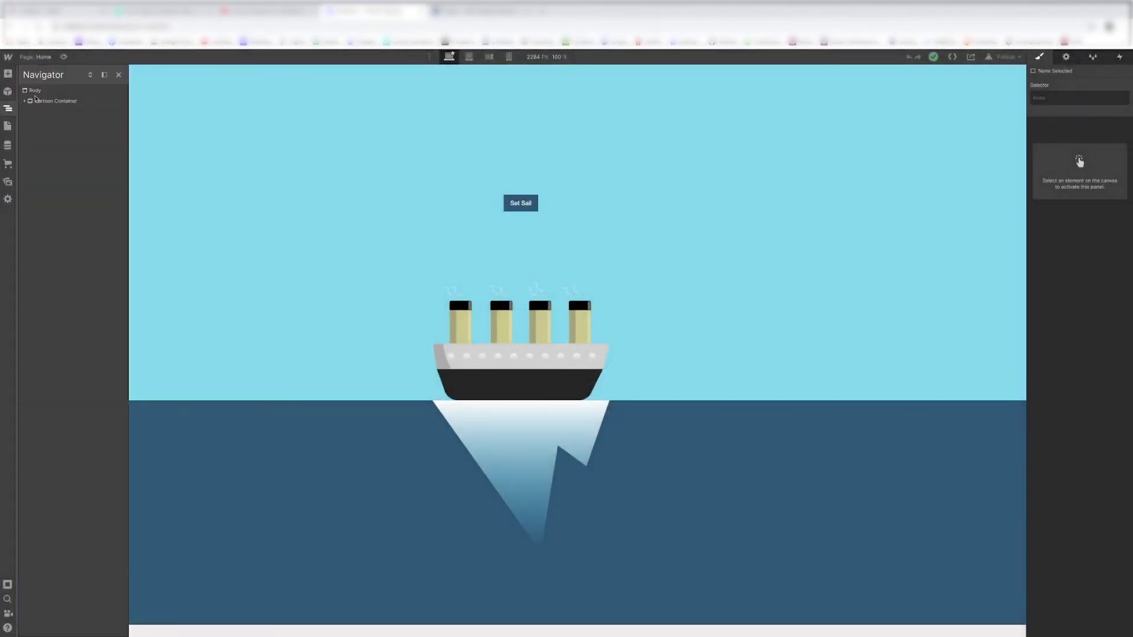
pyautogui.click(36, 90)
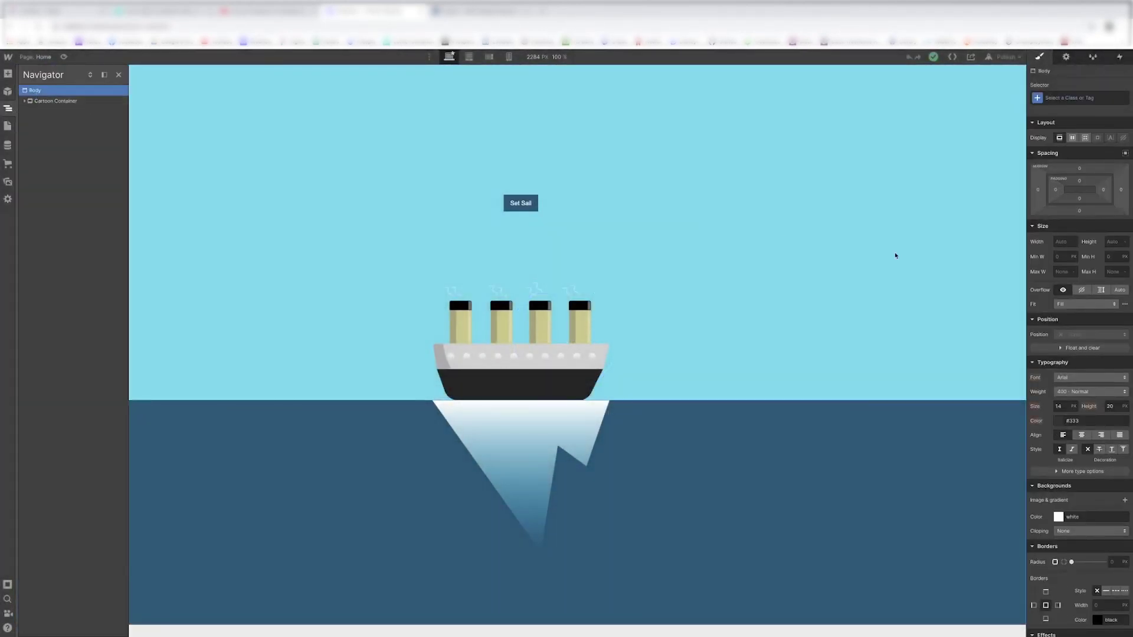
pyautogui.click(1093, 378)
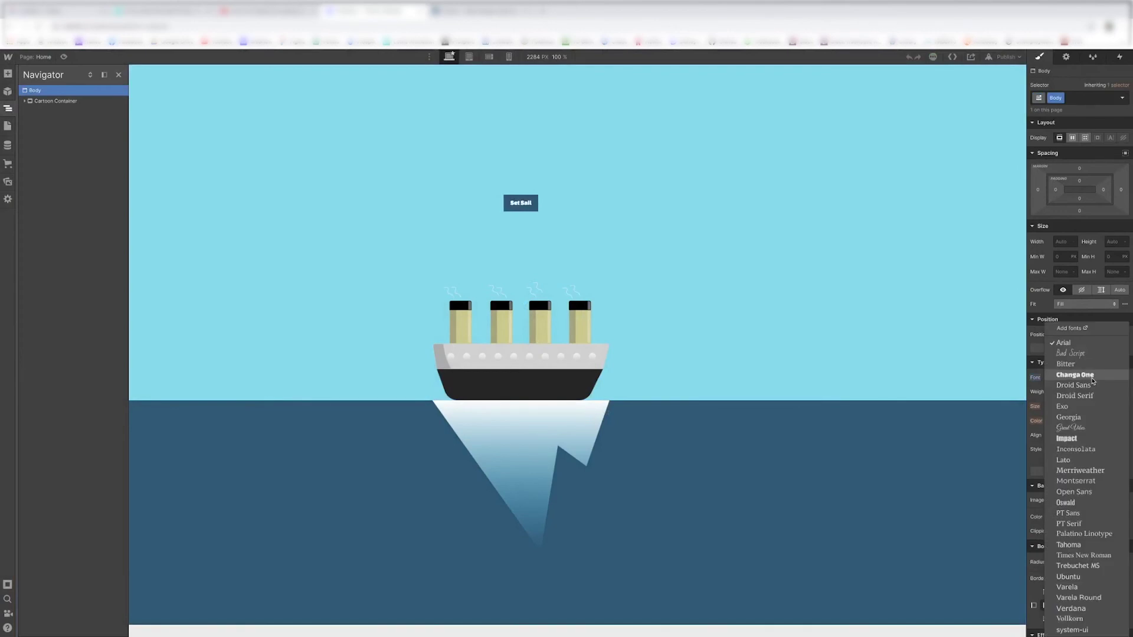
pyautogui.click(1071, 353)
# Step: Enlarge the Body's font size, entering 24 and then 30 px
pyautogui.click(523, 204)
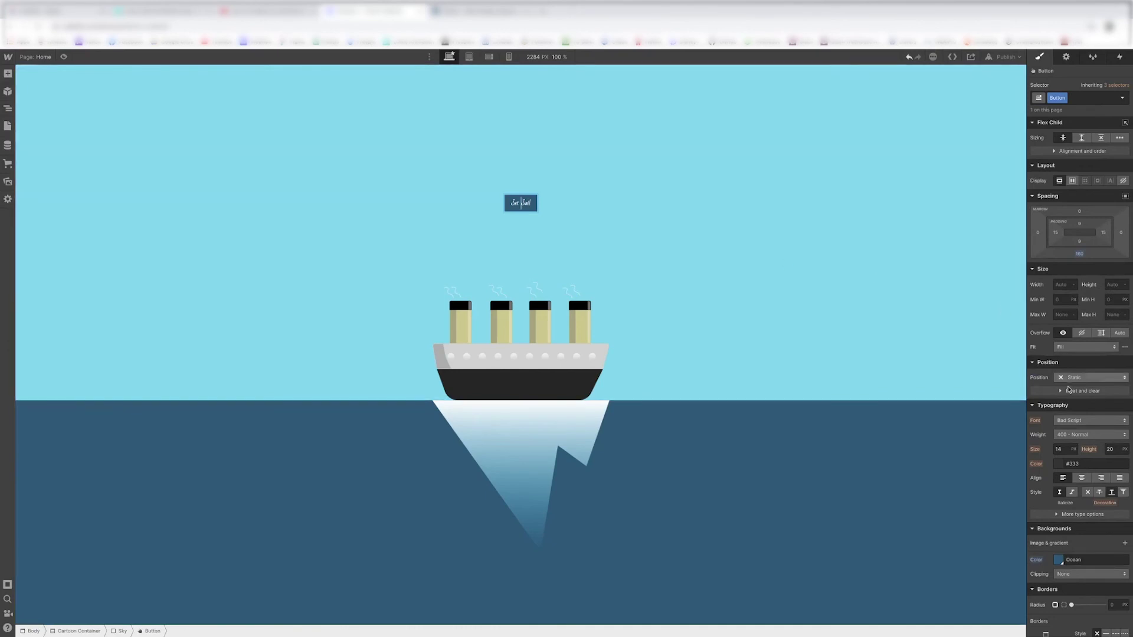
pyautogui.click(7, 109)
pyautogui.click(34, 90)
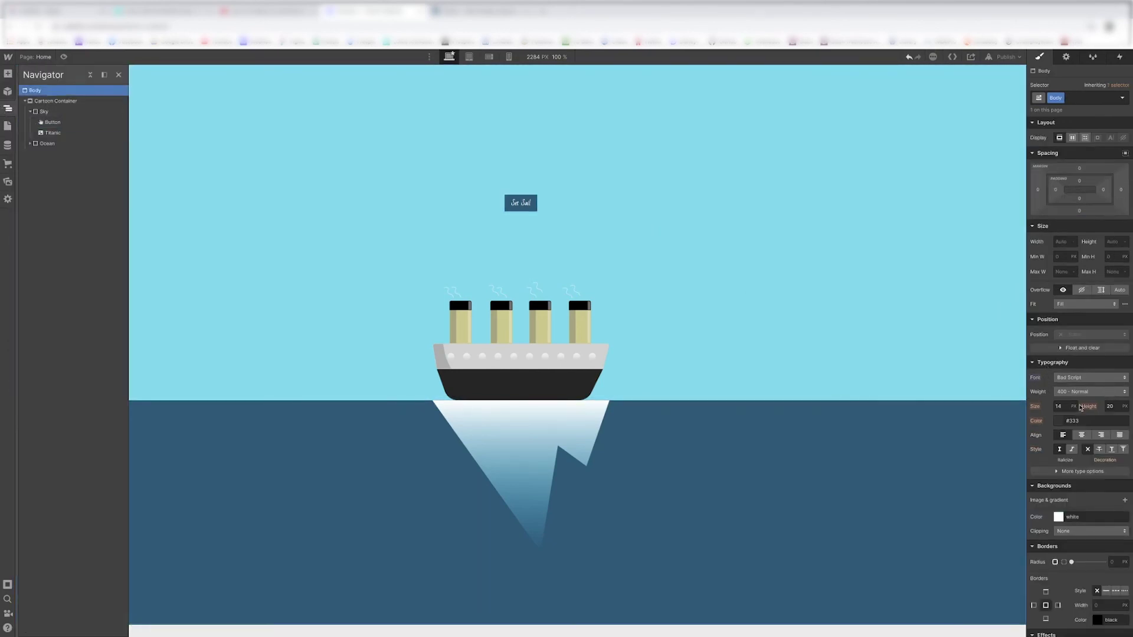
pyautogui.click(1059, 406)
pyautogui.write('24')
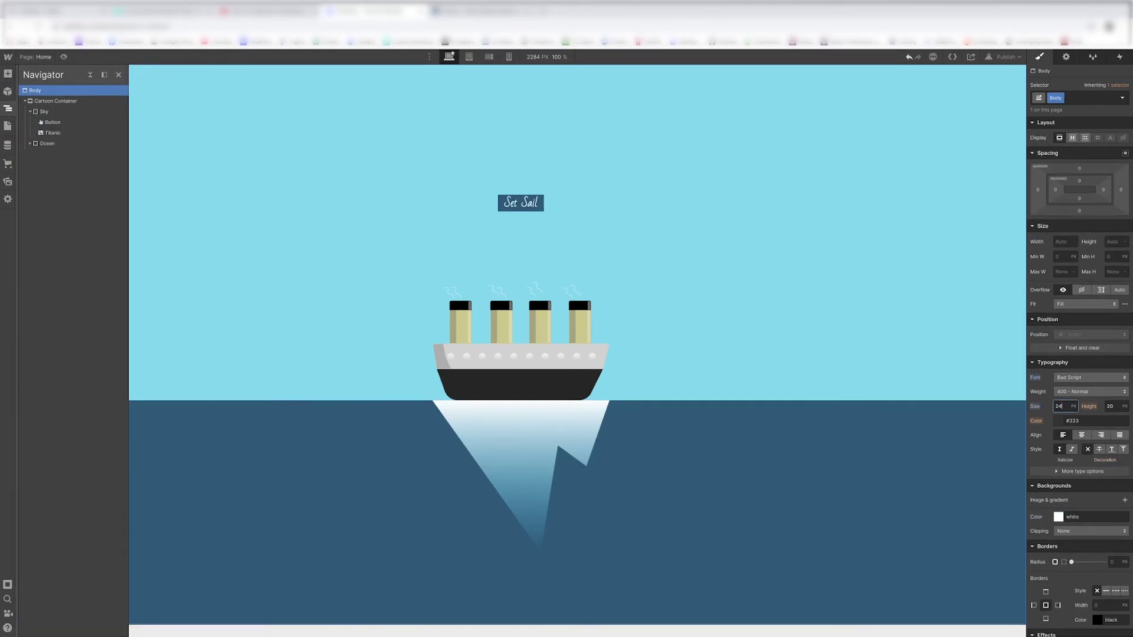
pyautogui.write('30')
# Step: Give the Set Sail button 20 px padding on all four sides
pyautogui.click(58, 121)
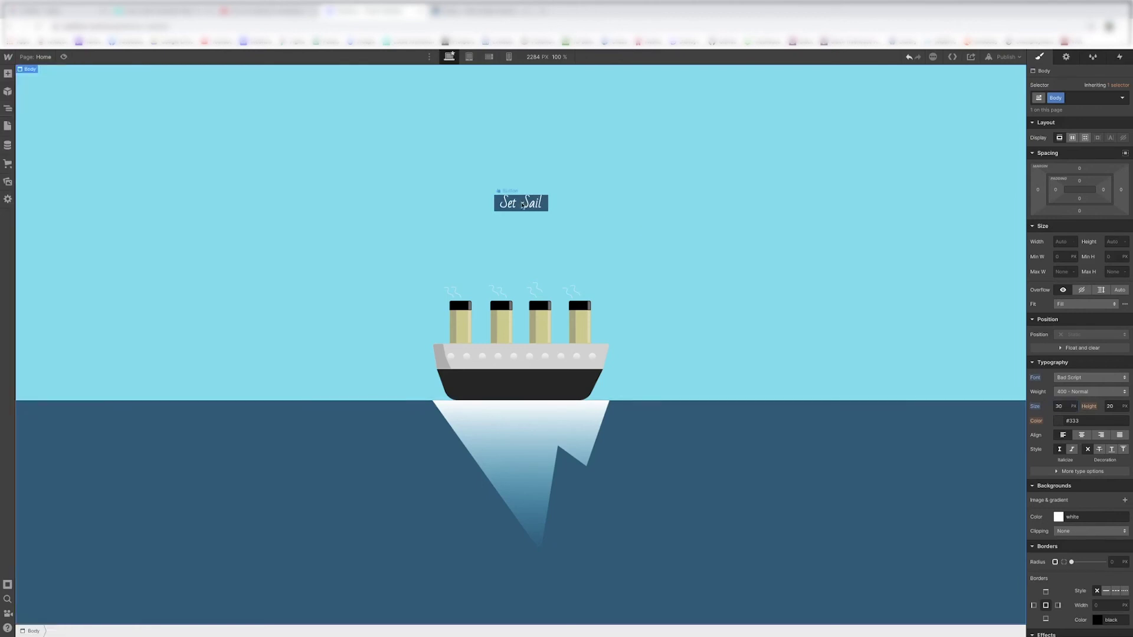
pyautogui.press('z')
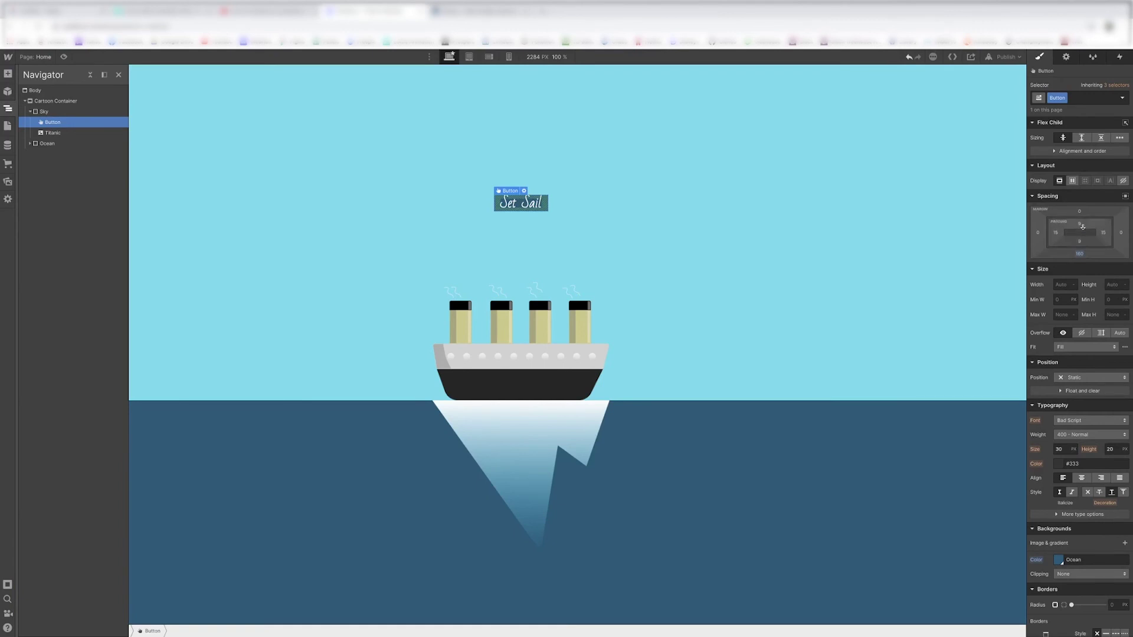
pyautogui.moveTo(1074, 241)
pyautogui.mouseDown()
pyautogui.moveTo(1104, 238)
pyautogui.moveTo(1083, 241)
pyautogui.mouseUp()
pyautogui.press('z')
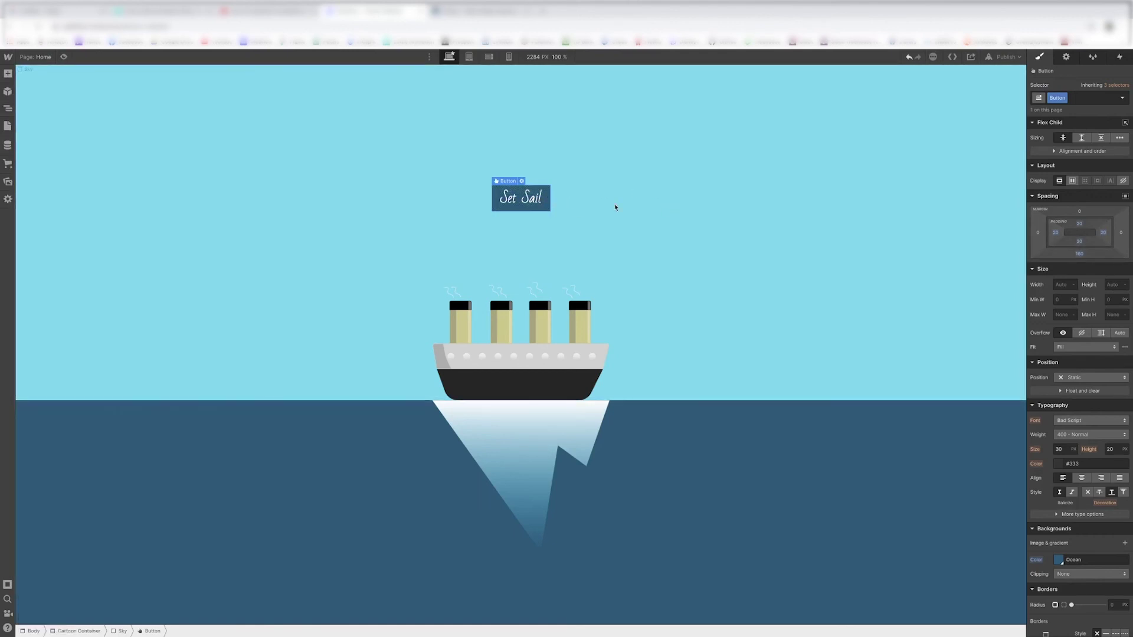
# Step: Round the button's corners with a 5 px border radius, then deselect it to preview
pyautogui.scroll(-3, 1100, 300)
pyautogui.click(1116, 438)
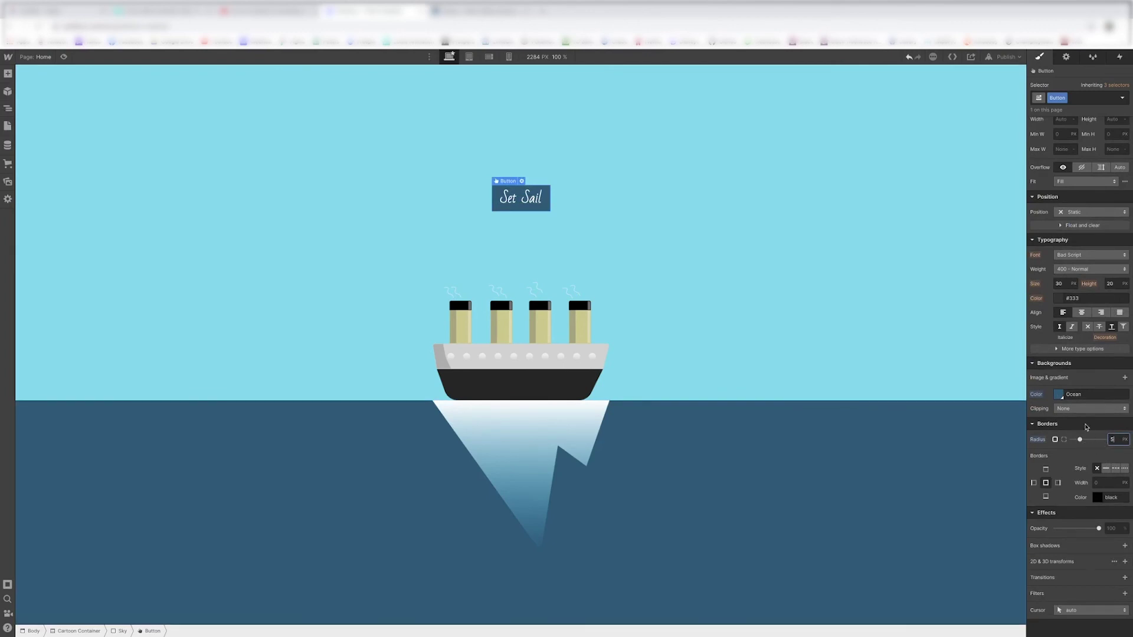
pyautogui.press('Escape')
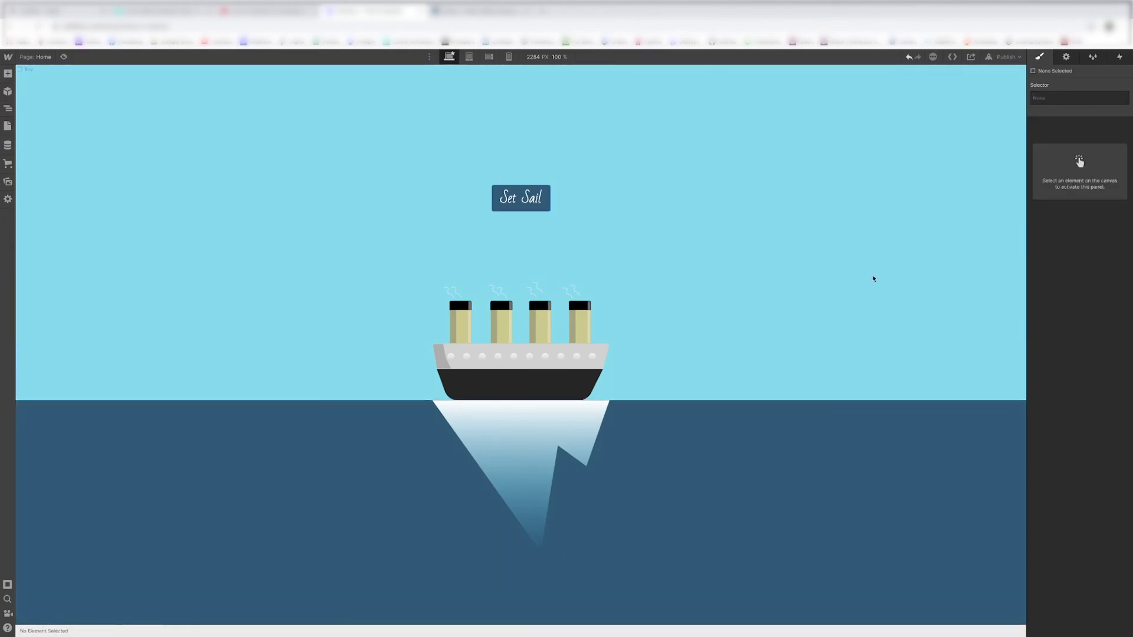
pyautogui.click(695, 224)
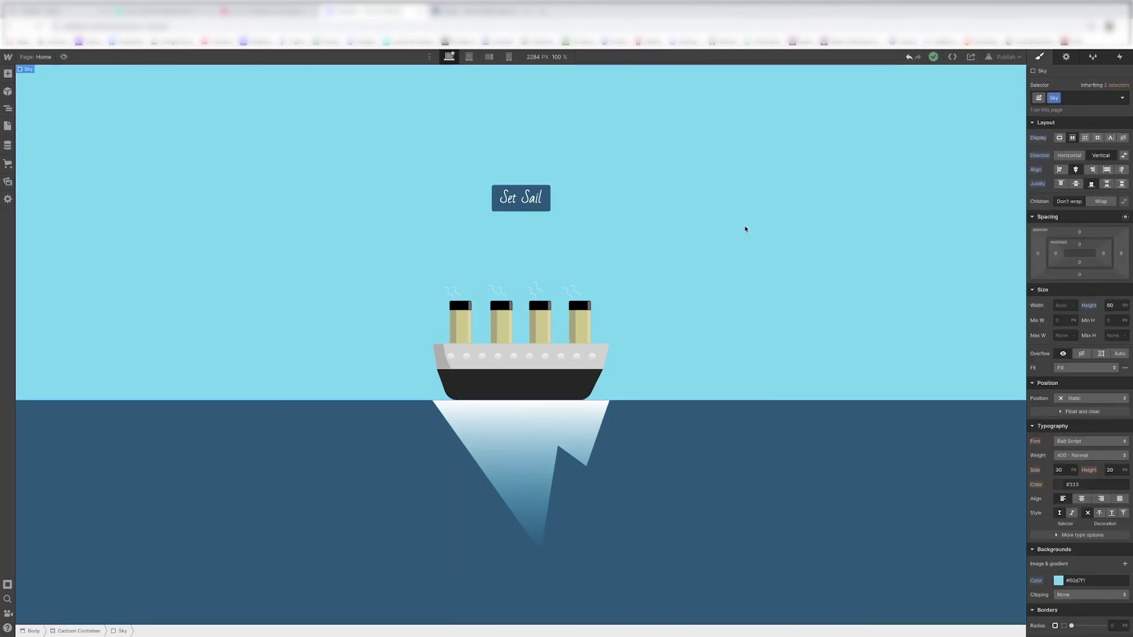
pyautogui.hotkey('ctrl', '1')
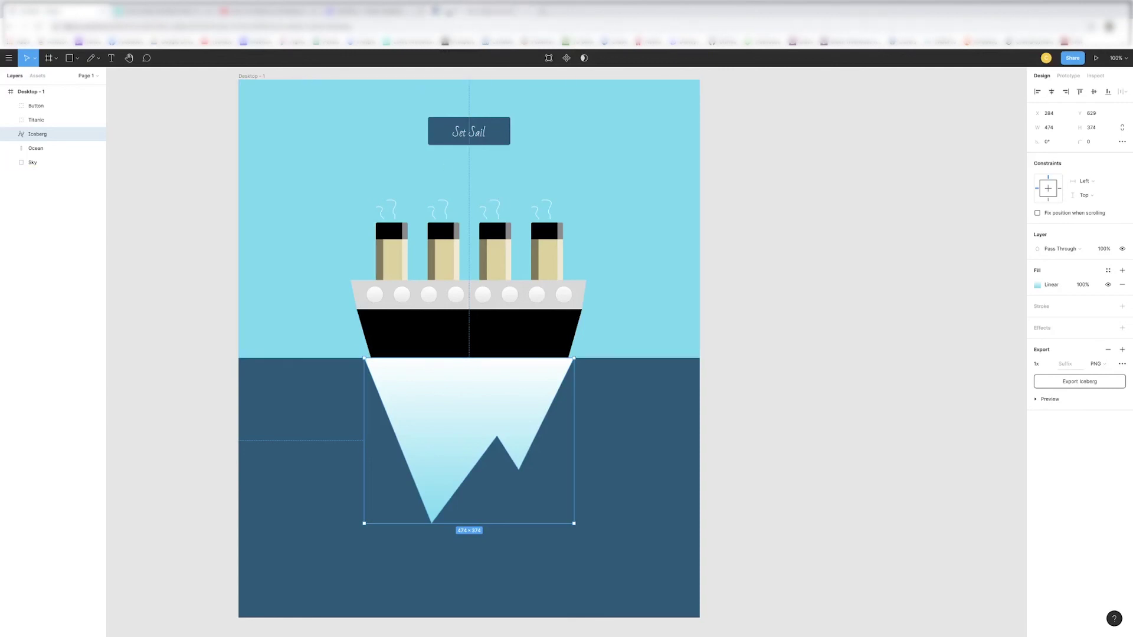
pyautogui.click(466, 12)
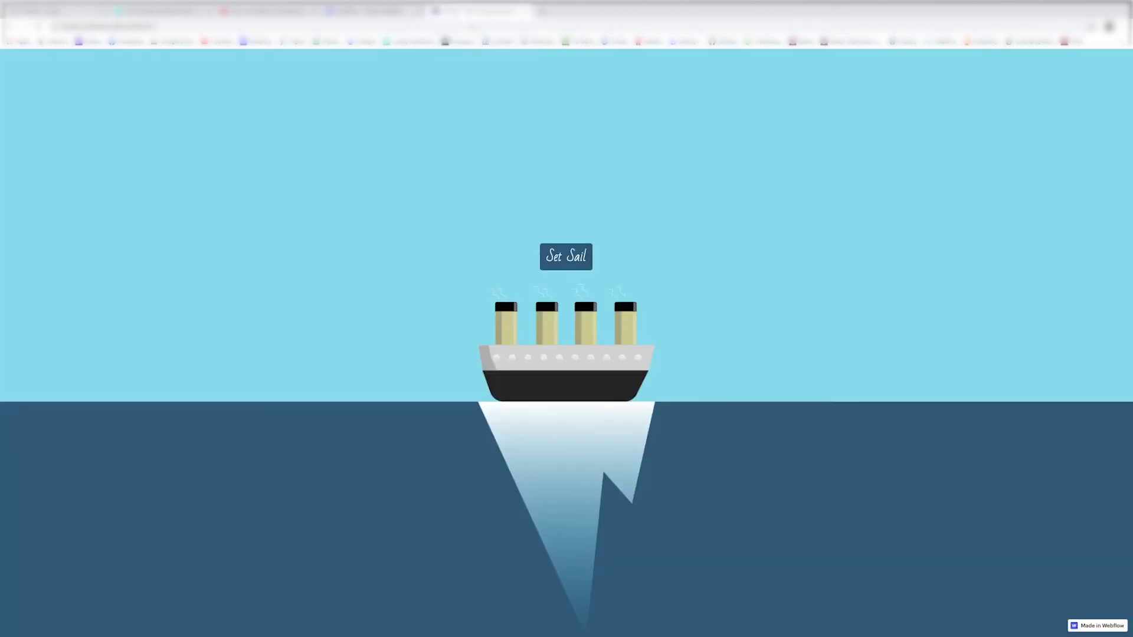
pyautogui.click(358, 5)
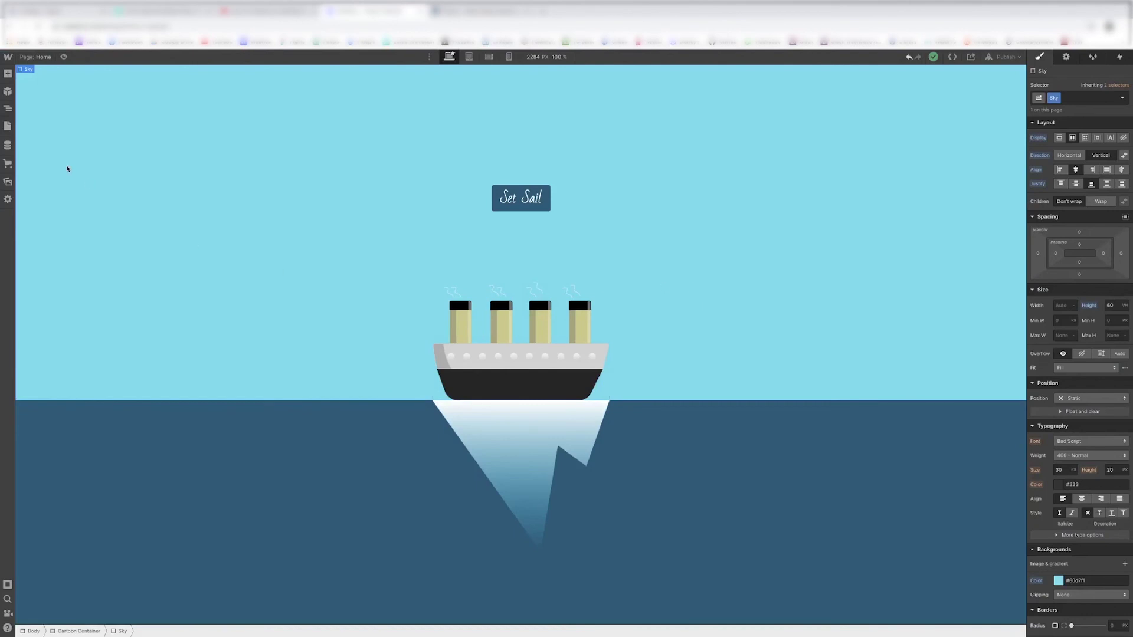
# Step: In the Navigator, expand Sky (Button, Titanic) and Ocean (iceberg Image), then select Ocean
pyautogui.click(9, 109)
pyautogui.click(30, 112)
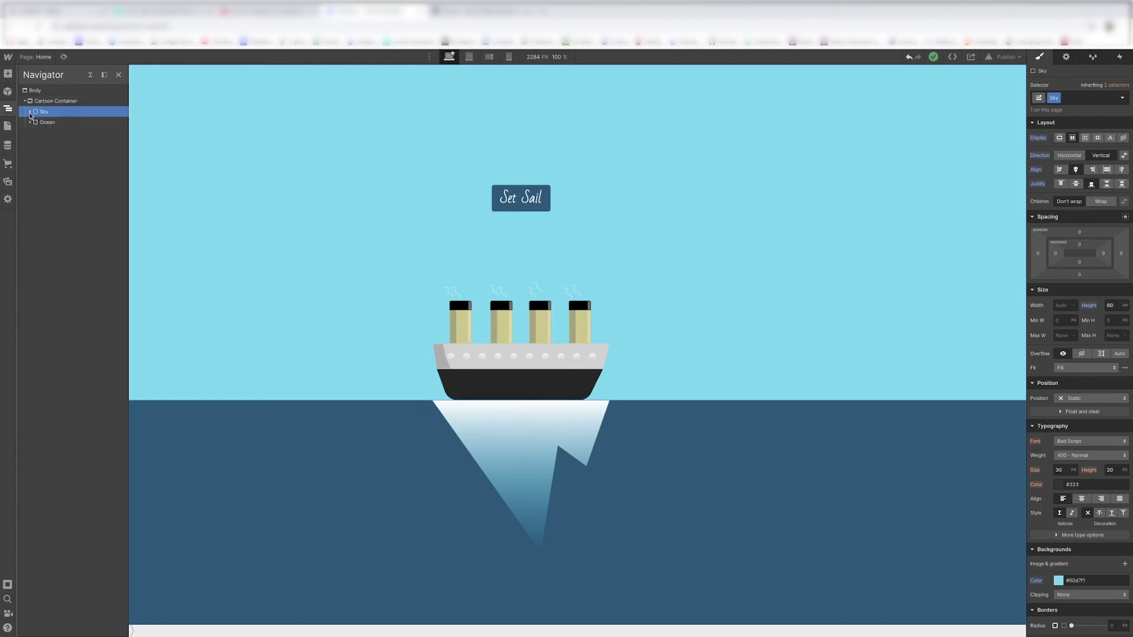
pyautogui.click(30, 113)
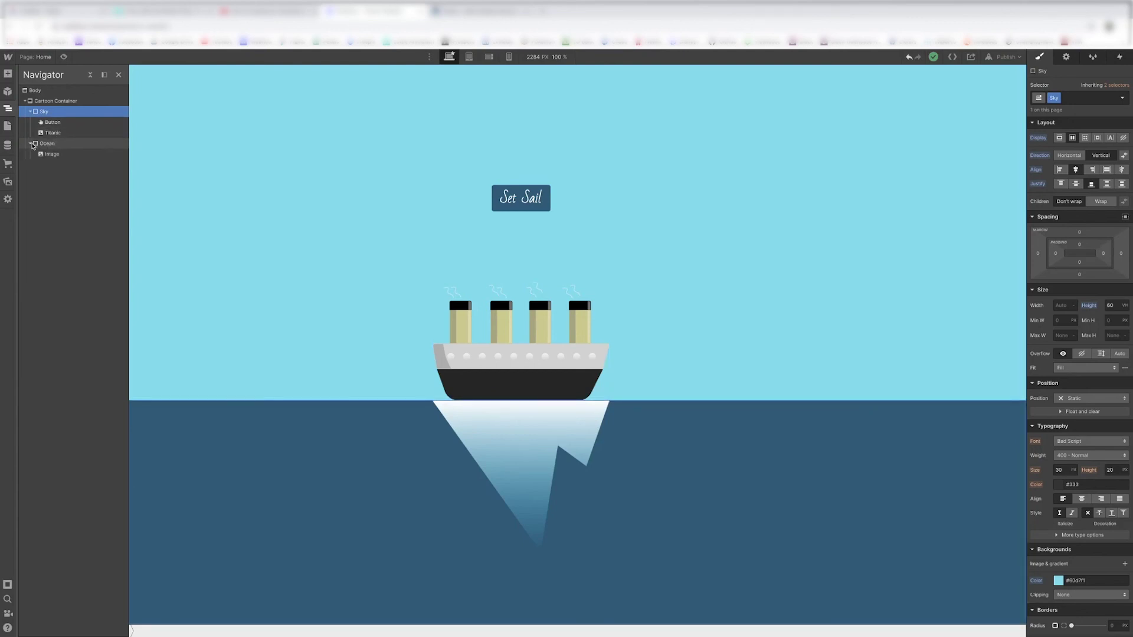
pyautogui.click(30, 143)
pyautogui.click(50, 144)
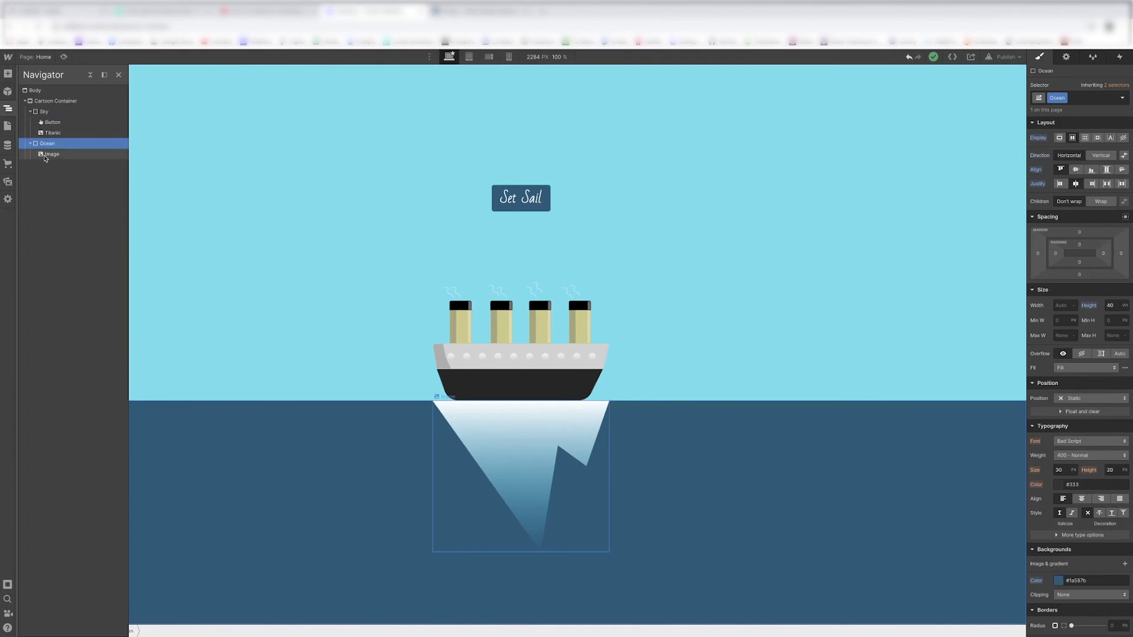